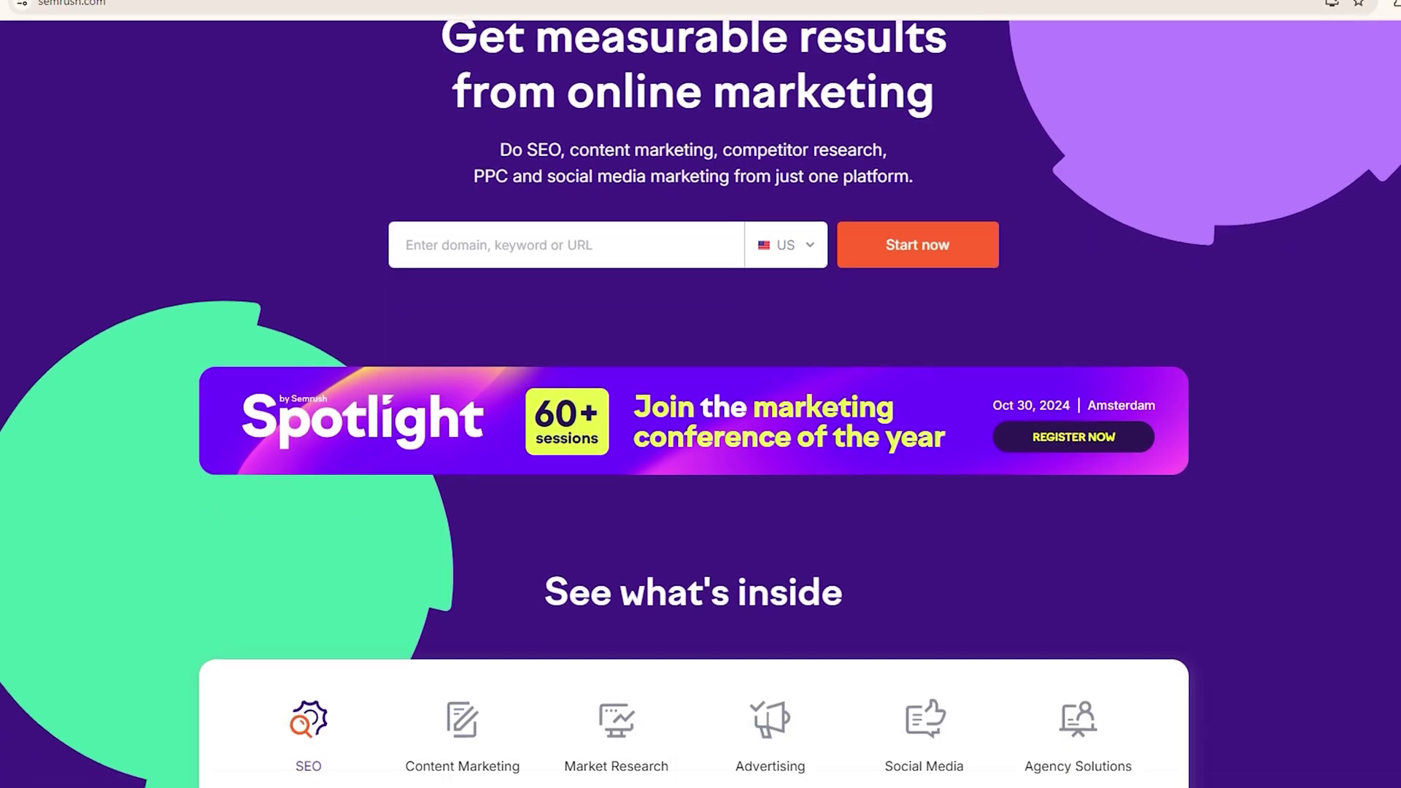
Step: Look through the Semrush homepage, covering the toolkit overview, customer testimonial, awards and database statistics
scroll(701, 404, "down", 4)
scroll(700, 403, "down", 5)
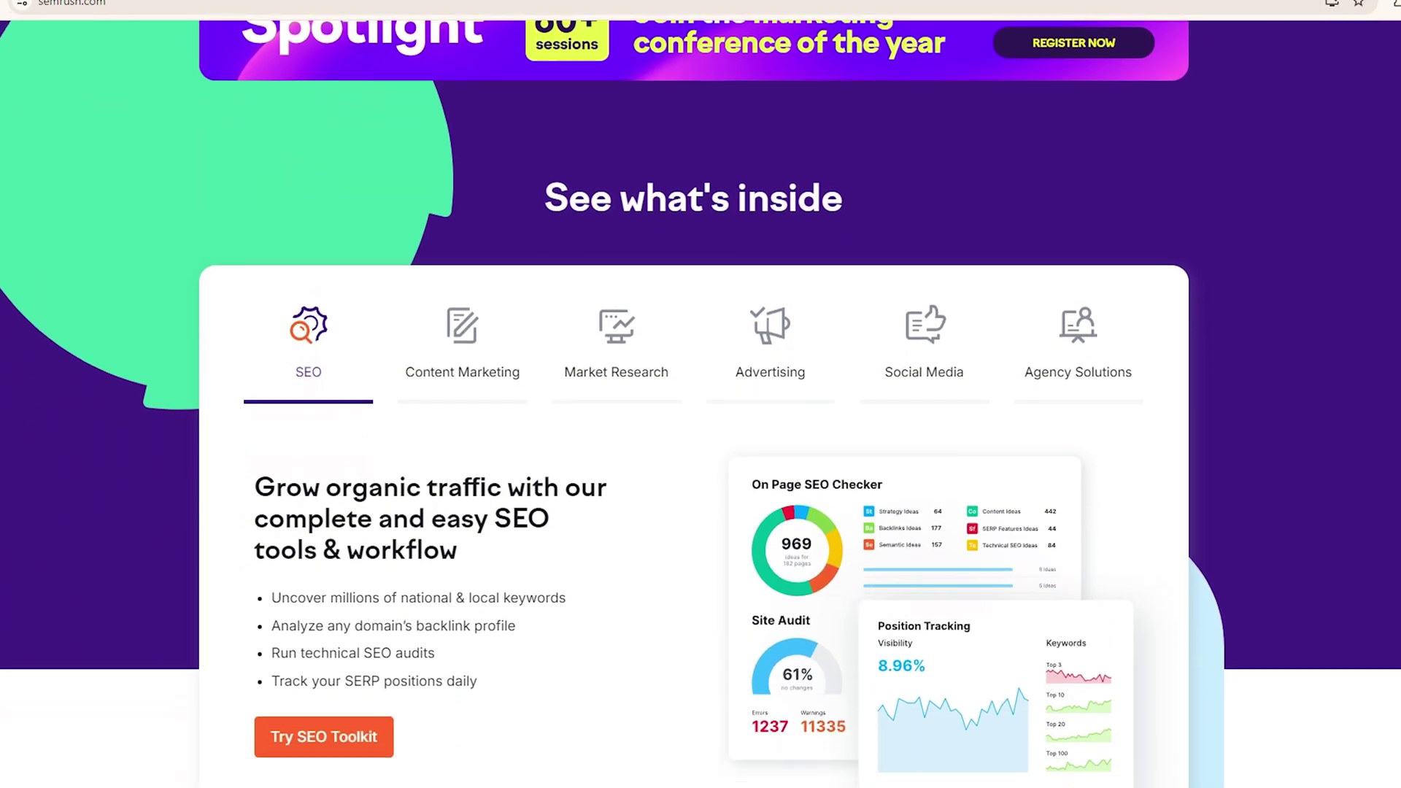
scroll(700, 403, "down", 8)
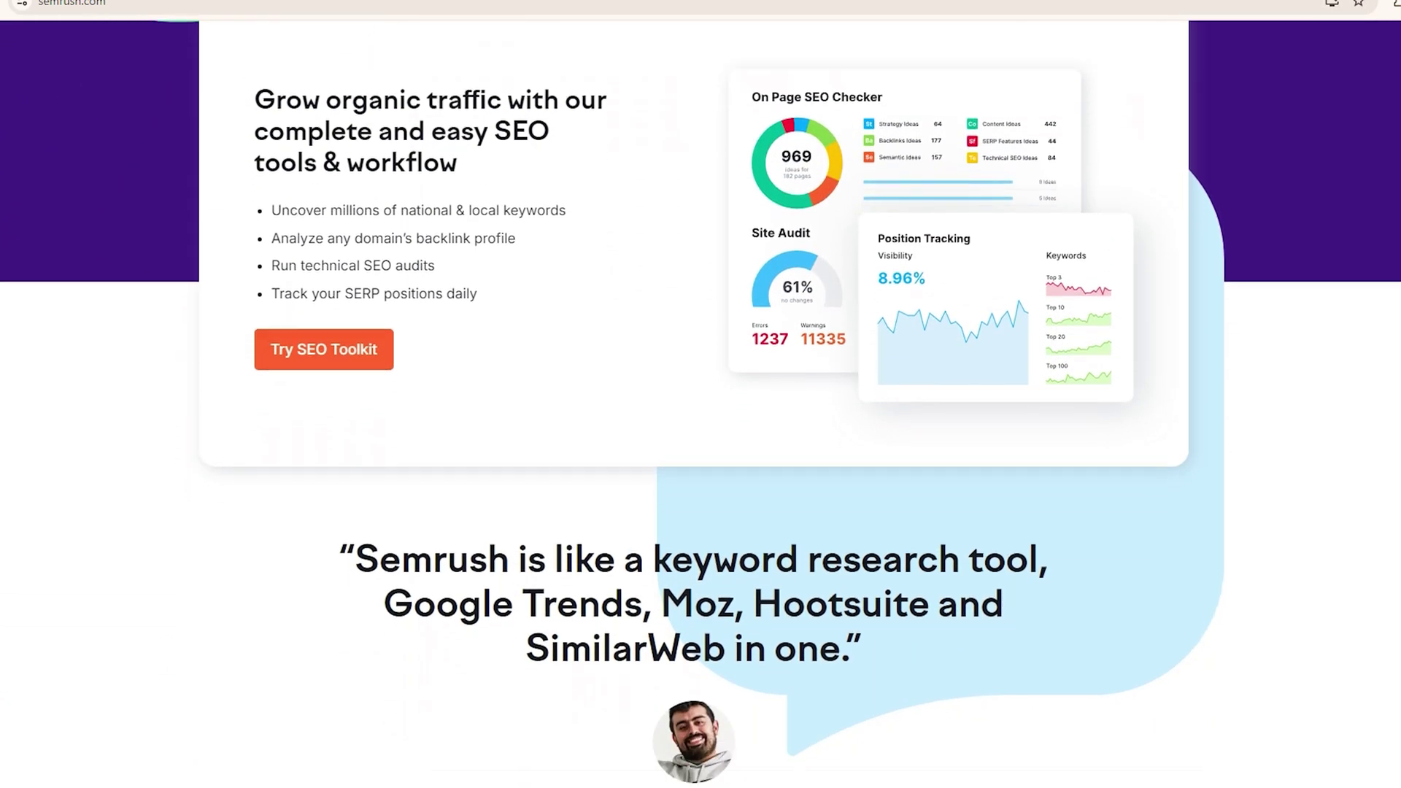
scroll(700, 404, "down", 2)
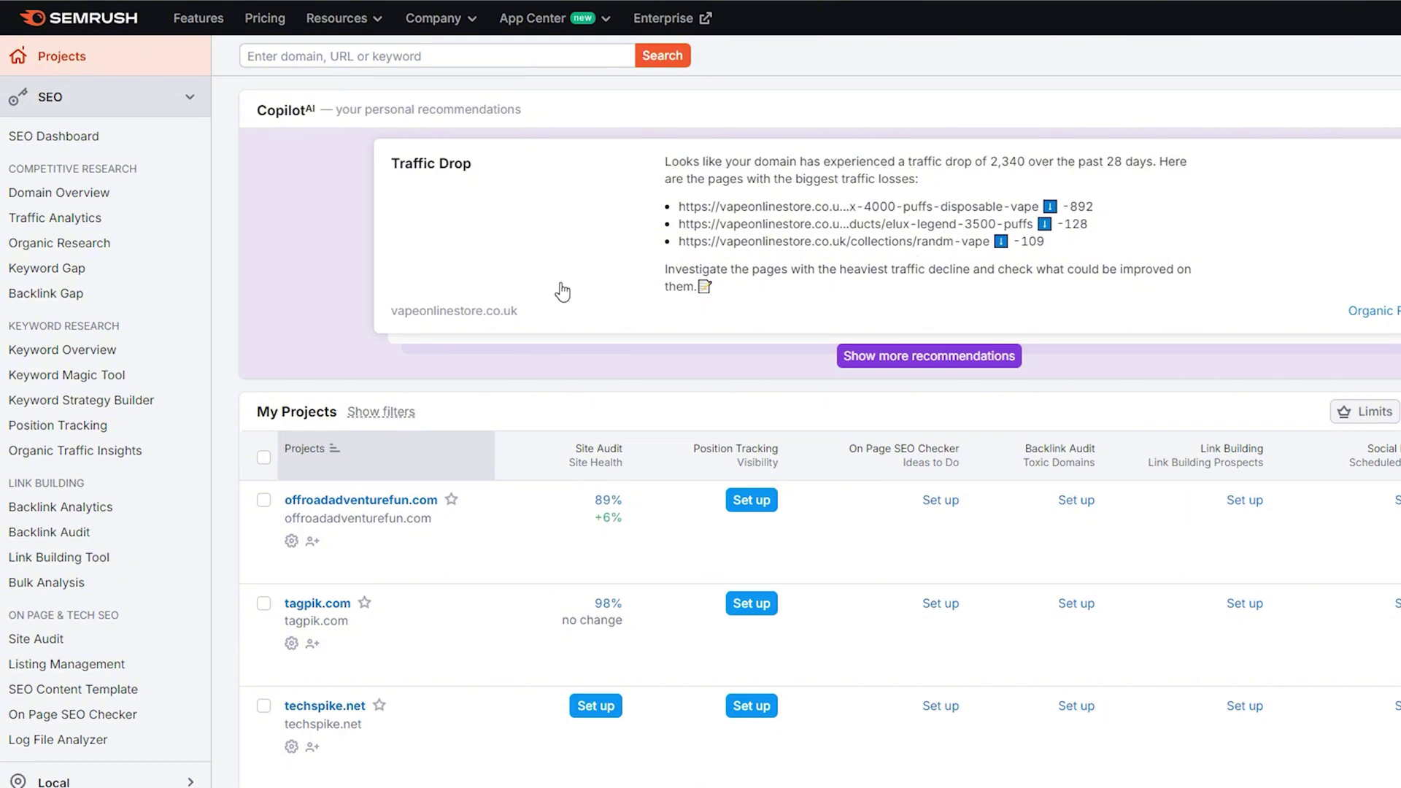
scroll(561, 292, "down", 6)
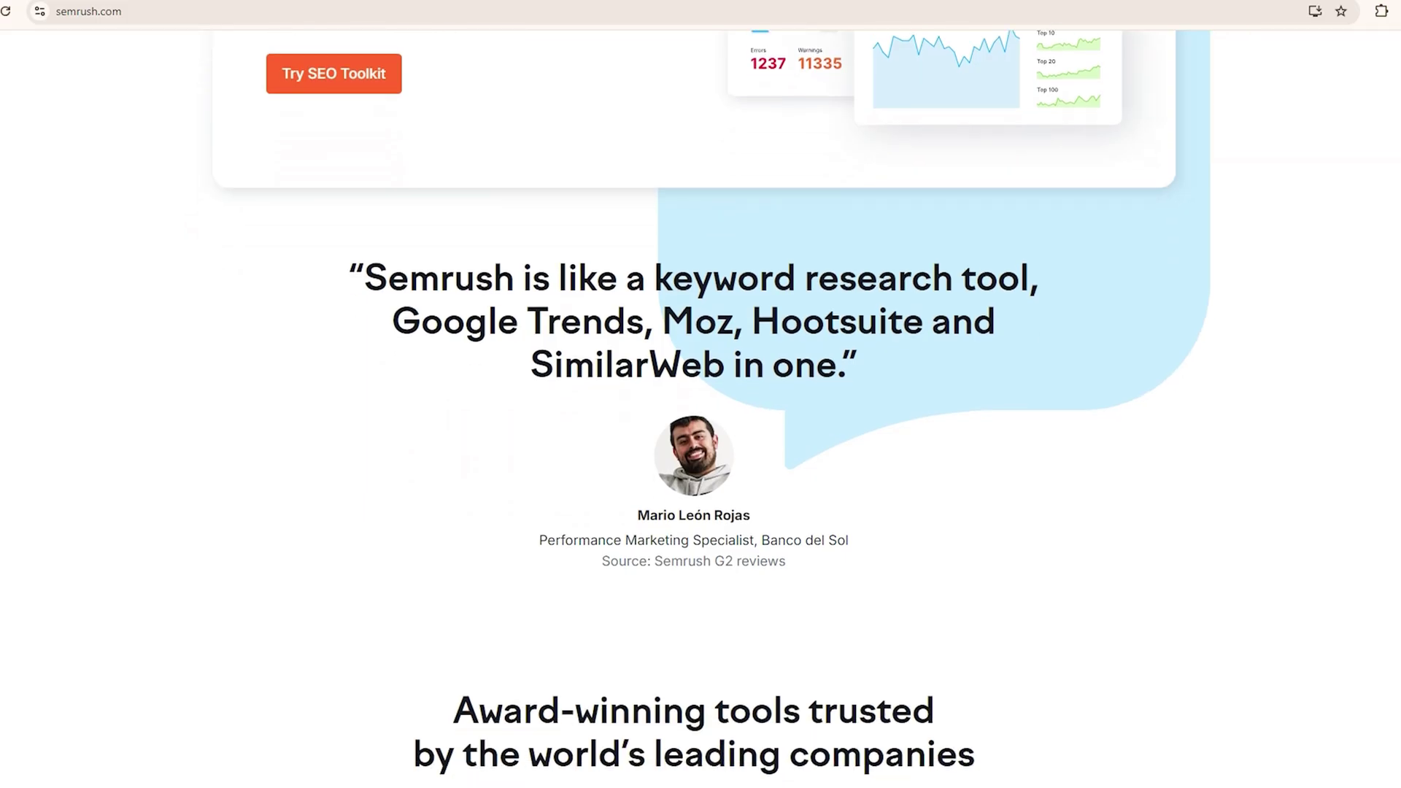
scroll(700, 394, "down", 6)
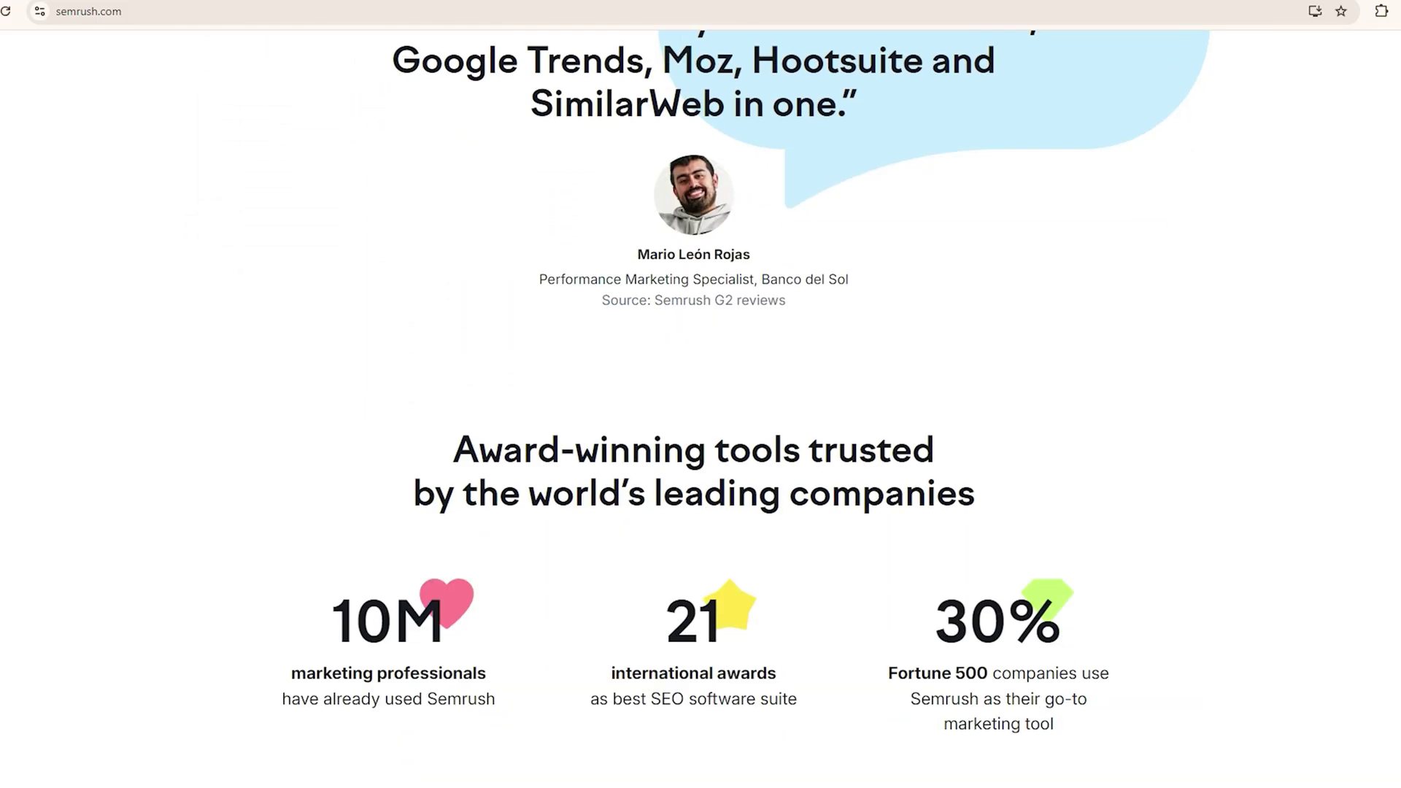
scroll(700, 394, "down", 11)
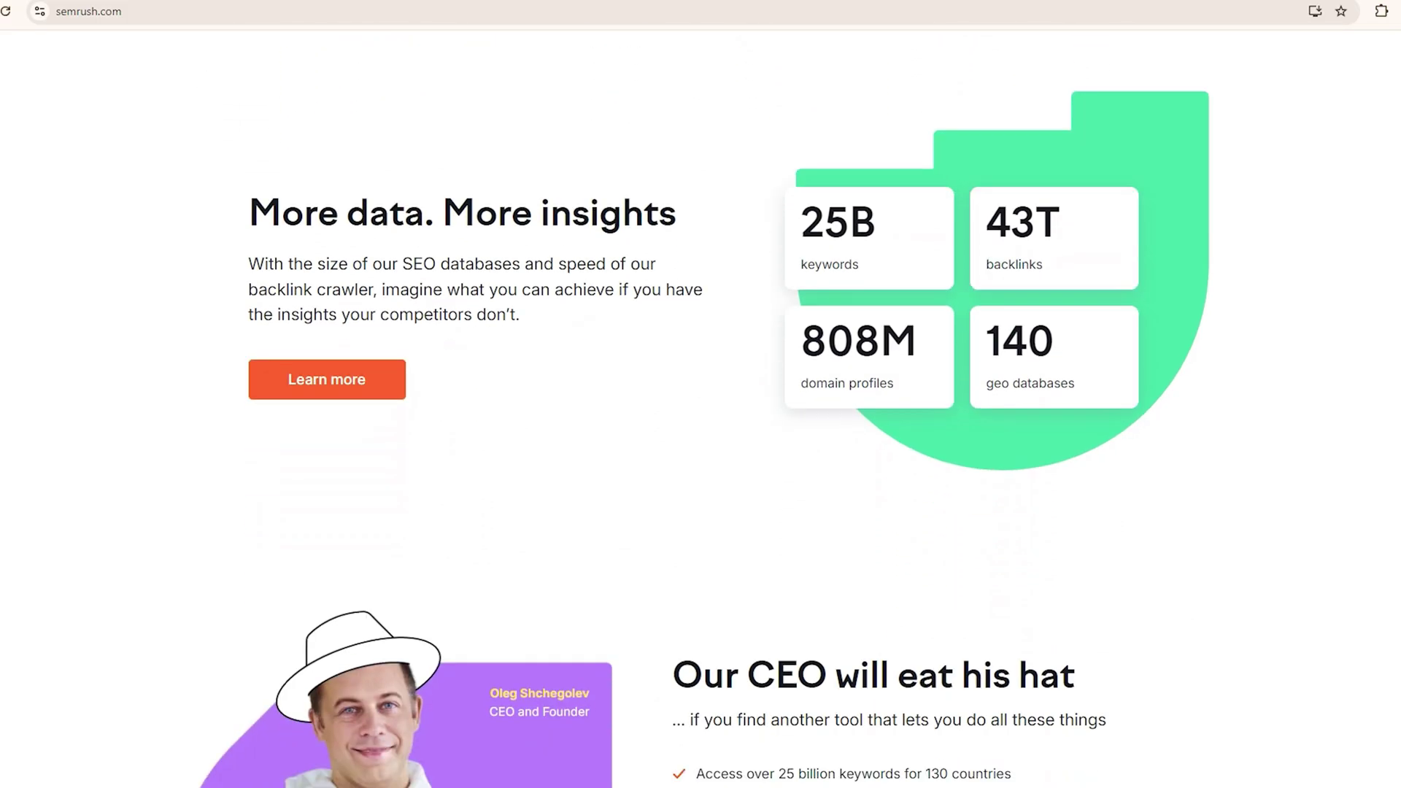
scroll(700, 394, "down", 9)
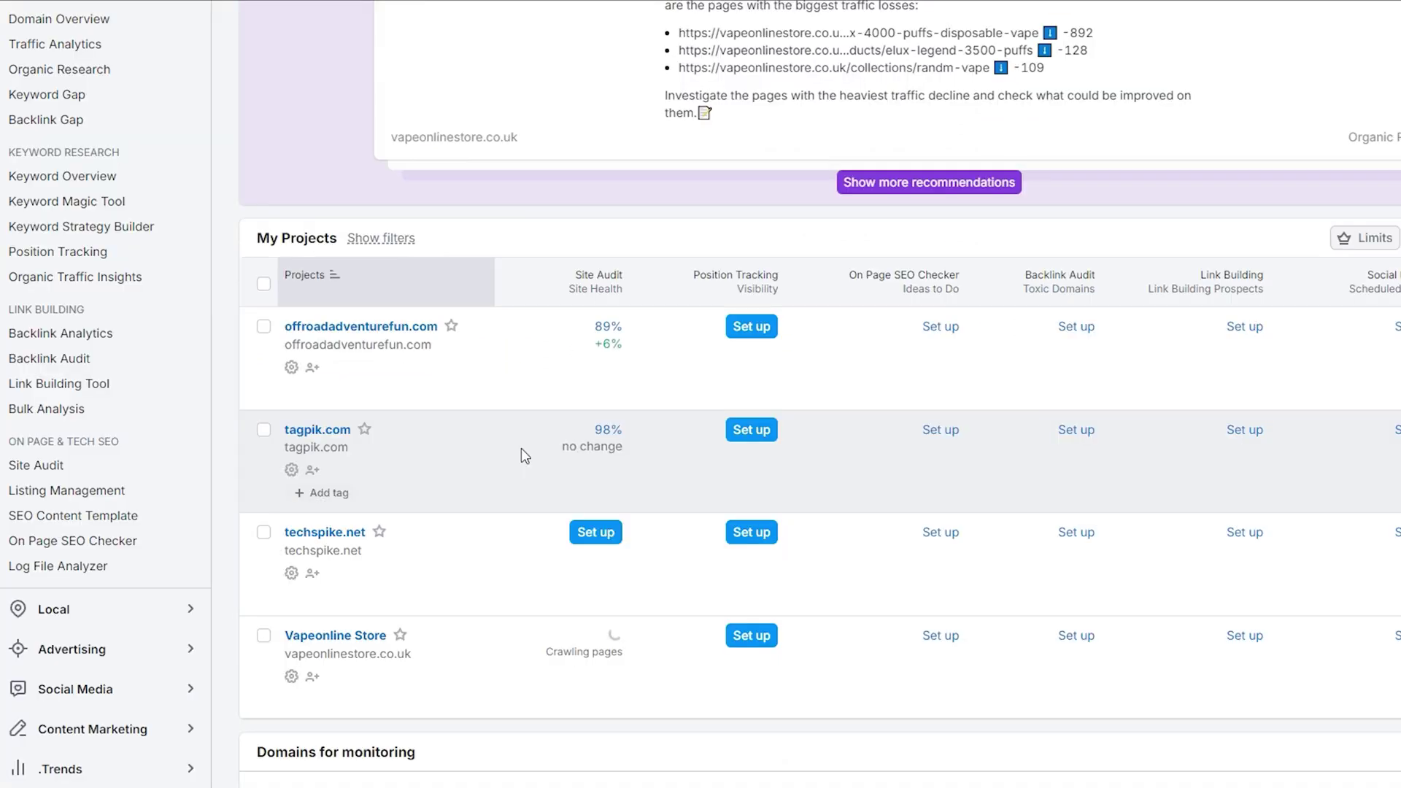
Step: Open the SEO Dashboard, followed by the Domain Overview tool, and look through its feature descriptions
scroll(520, 448, "up", 3)
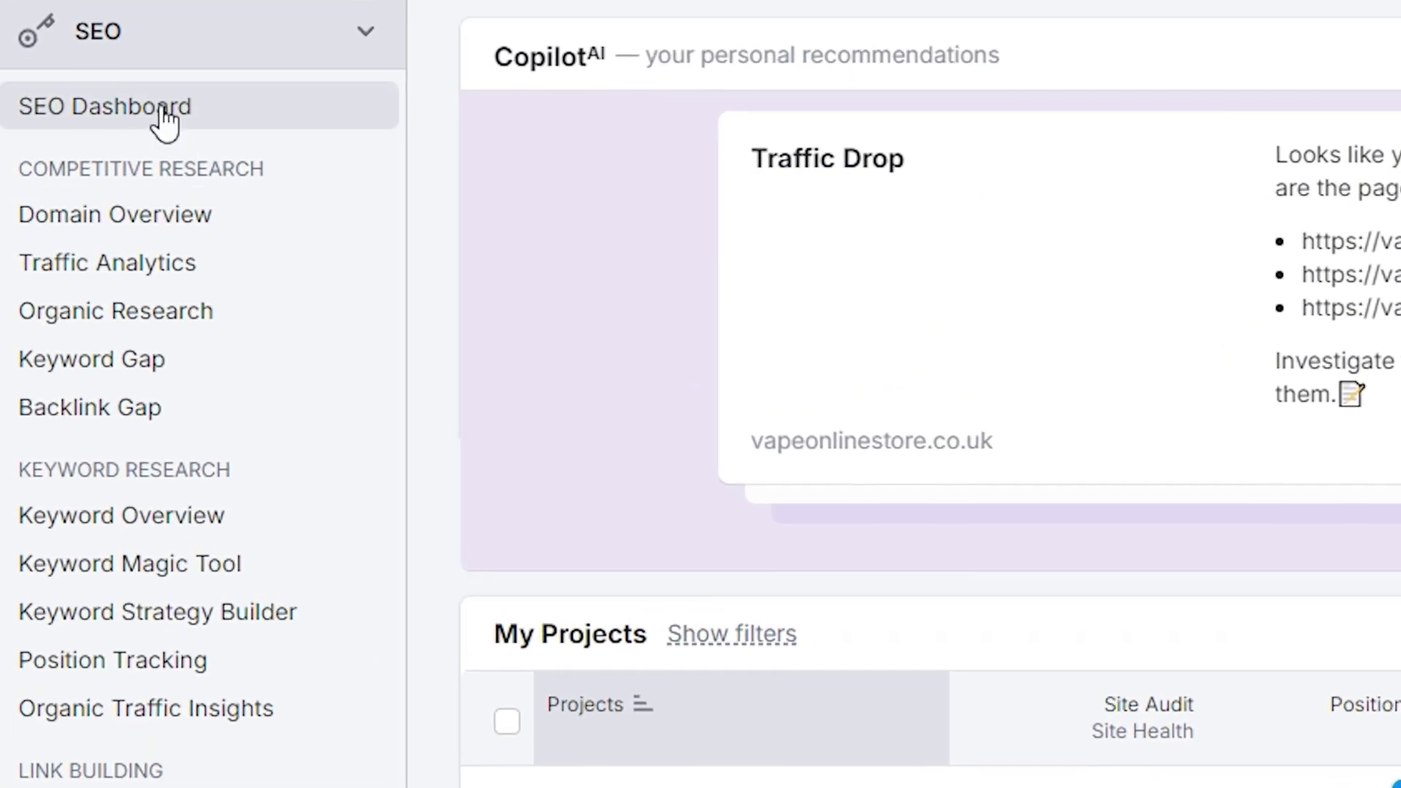
left_click(81, 140)
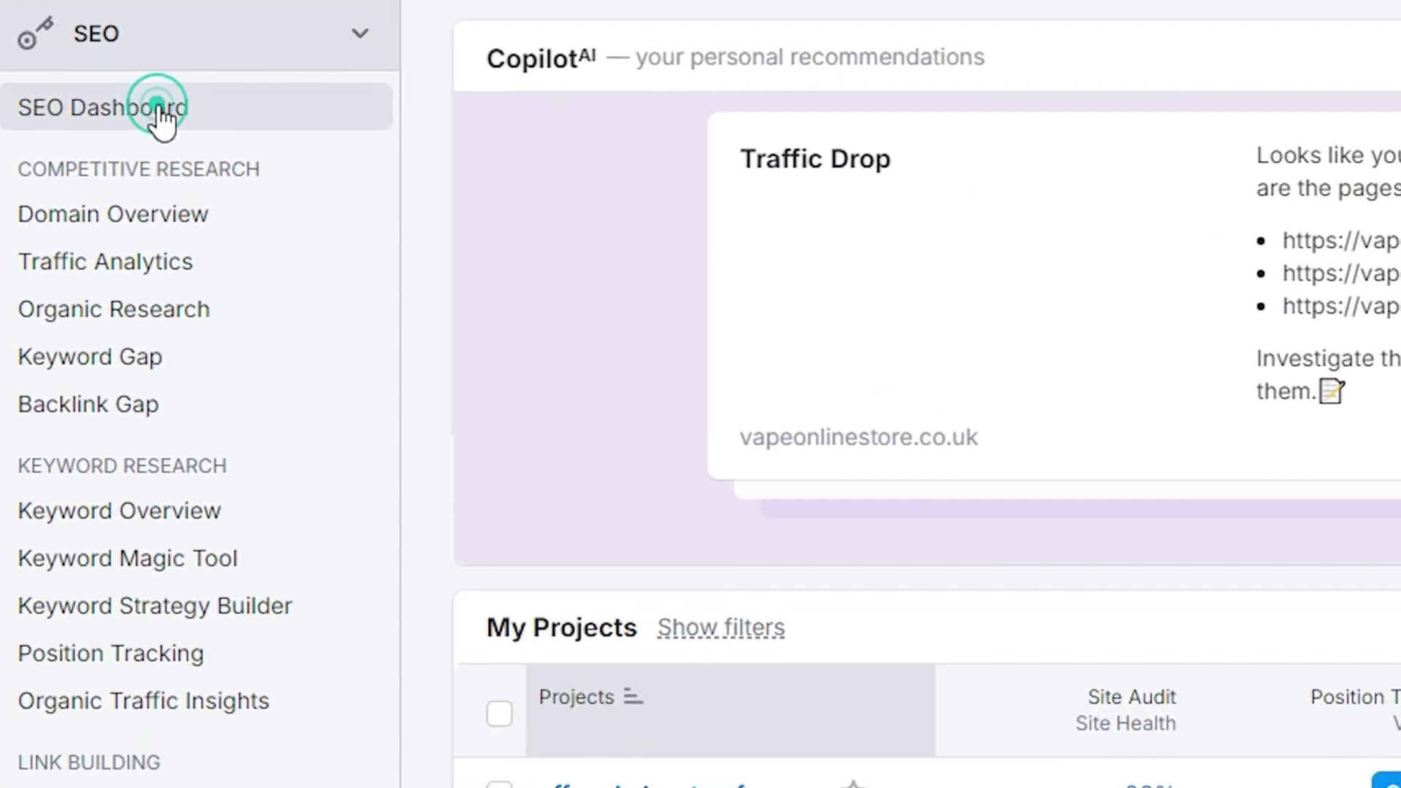
left_click(166, 221)
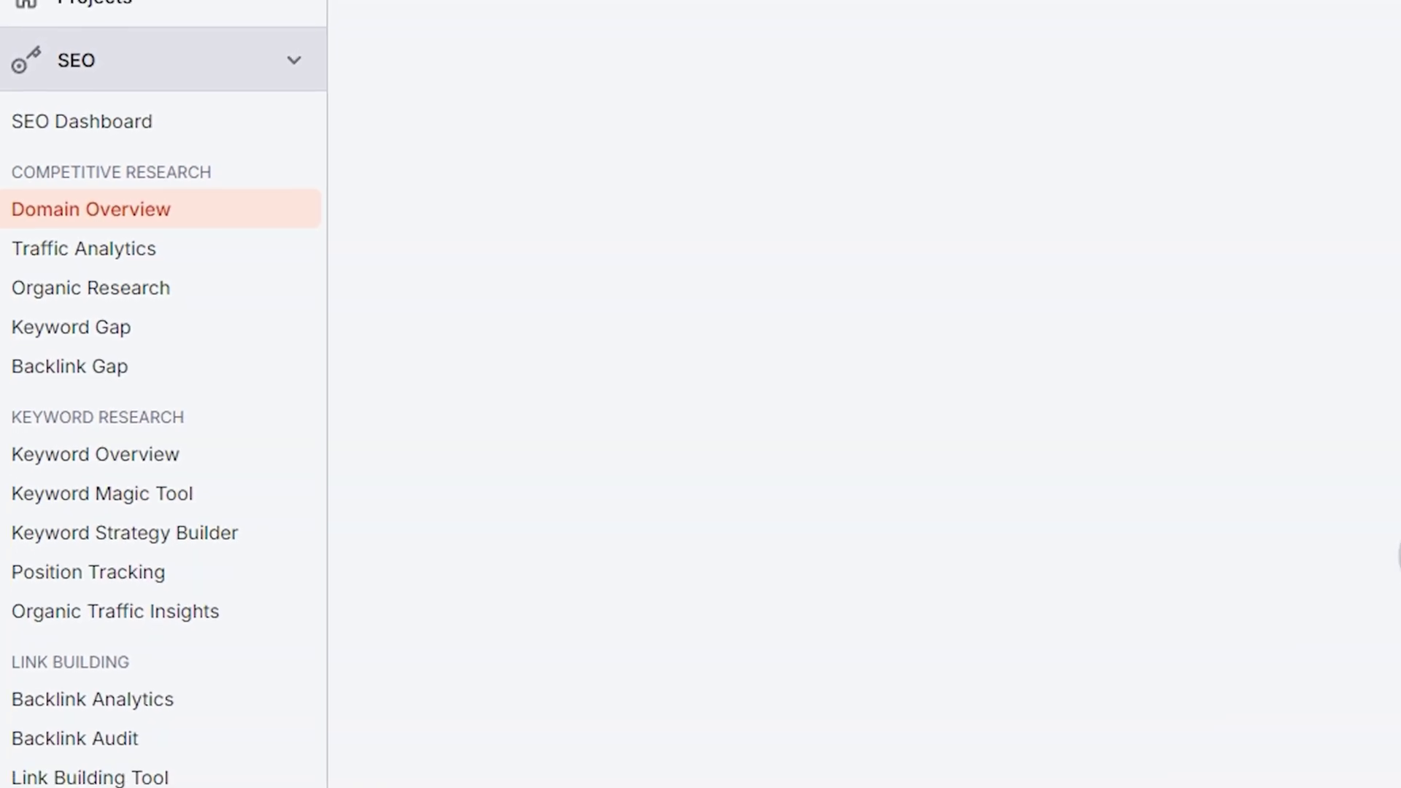
scroll(1065, 394, "down", 10)
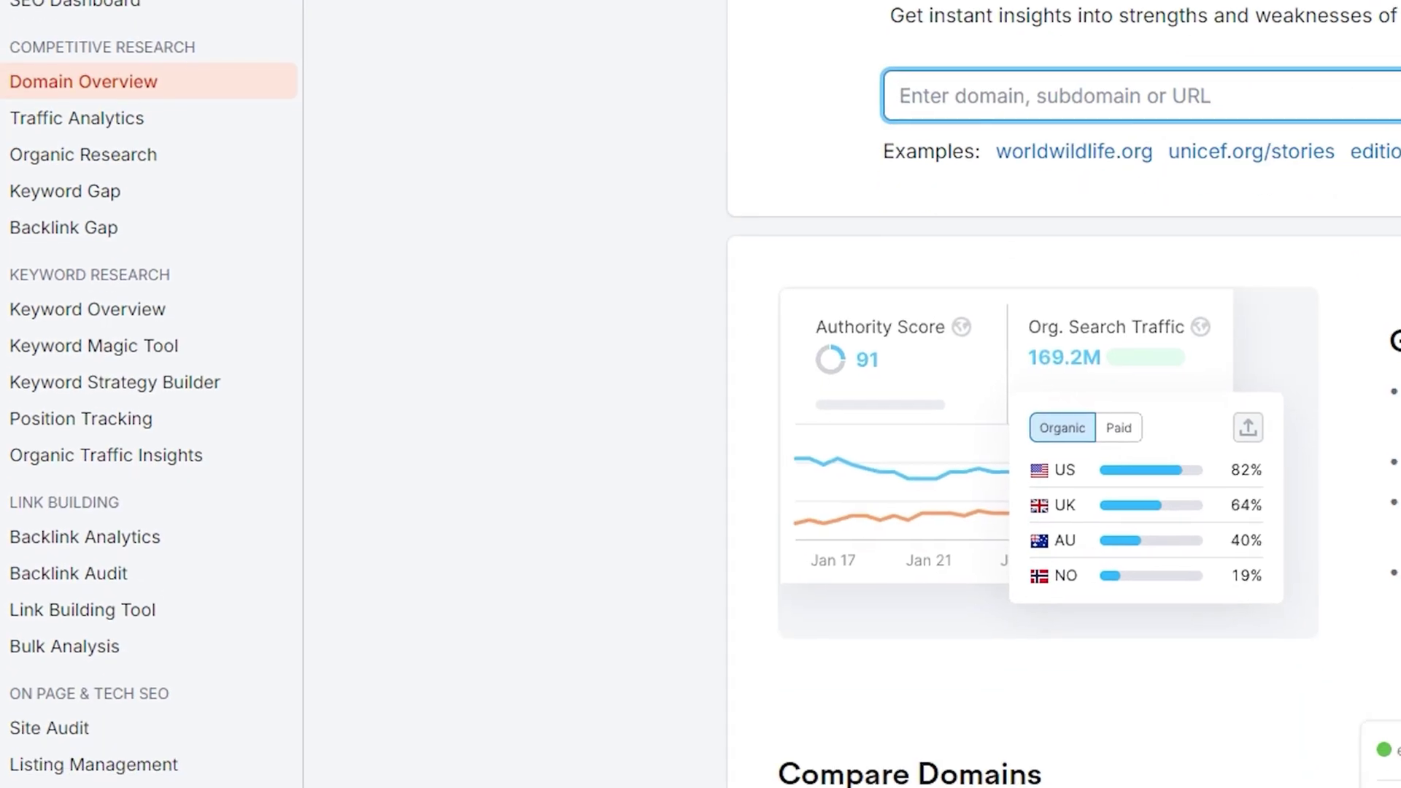
scroll(1022, 394, "down", 3)
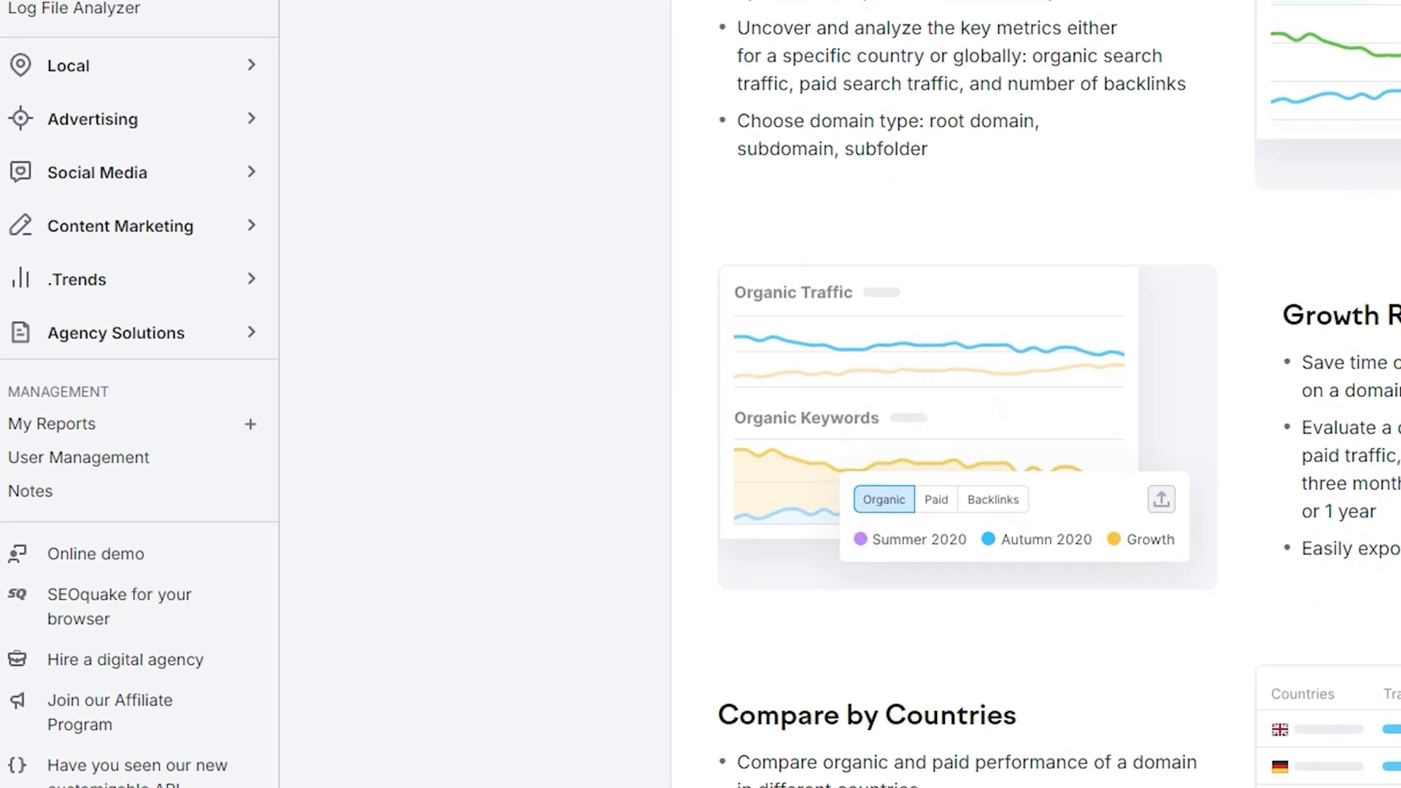
scroll(1022, 394, "up", 4)
scroll(824, 365, "up", 9)
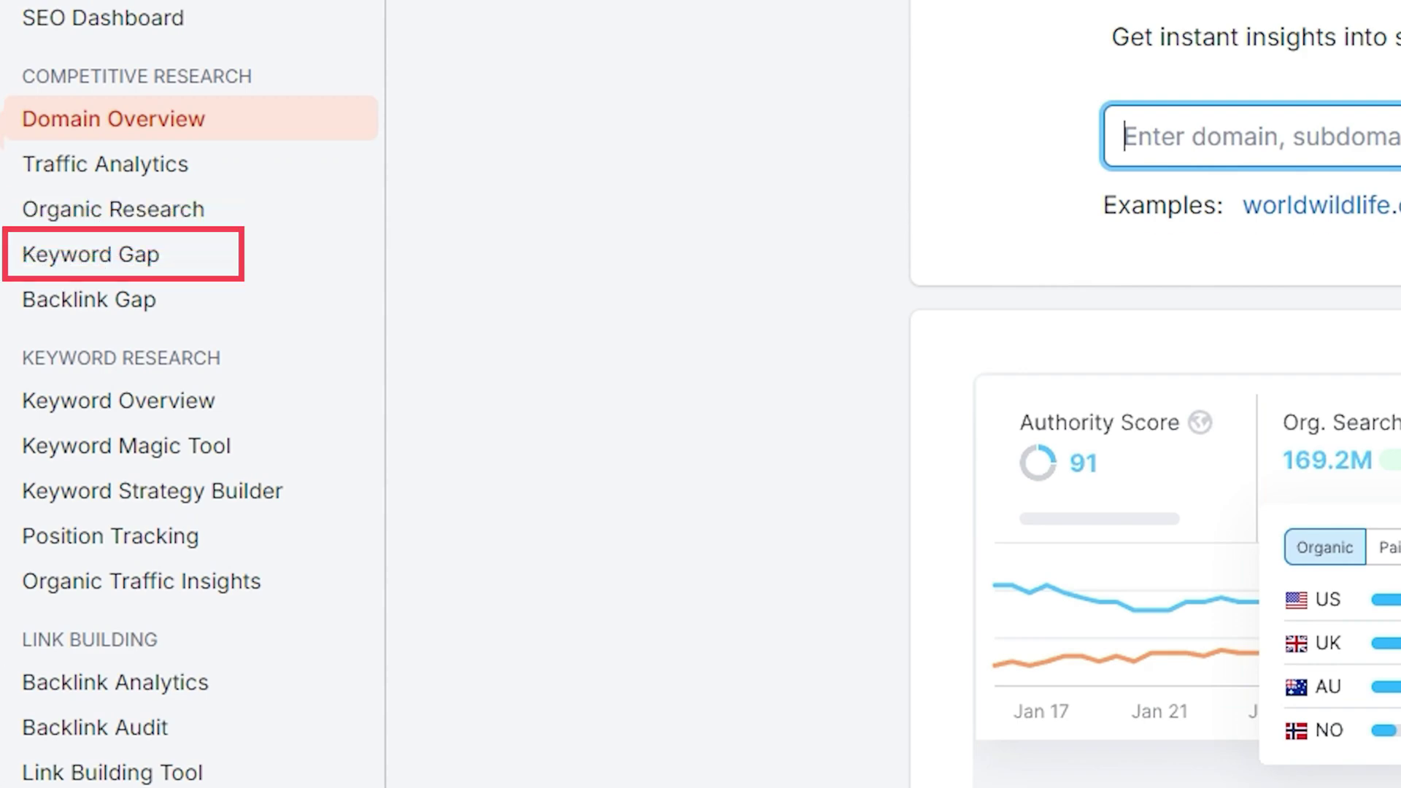
scroll(738, 713, "down", 20)
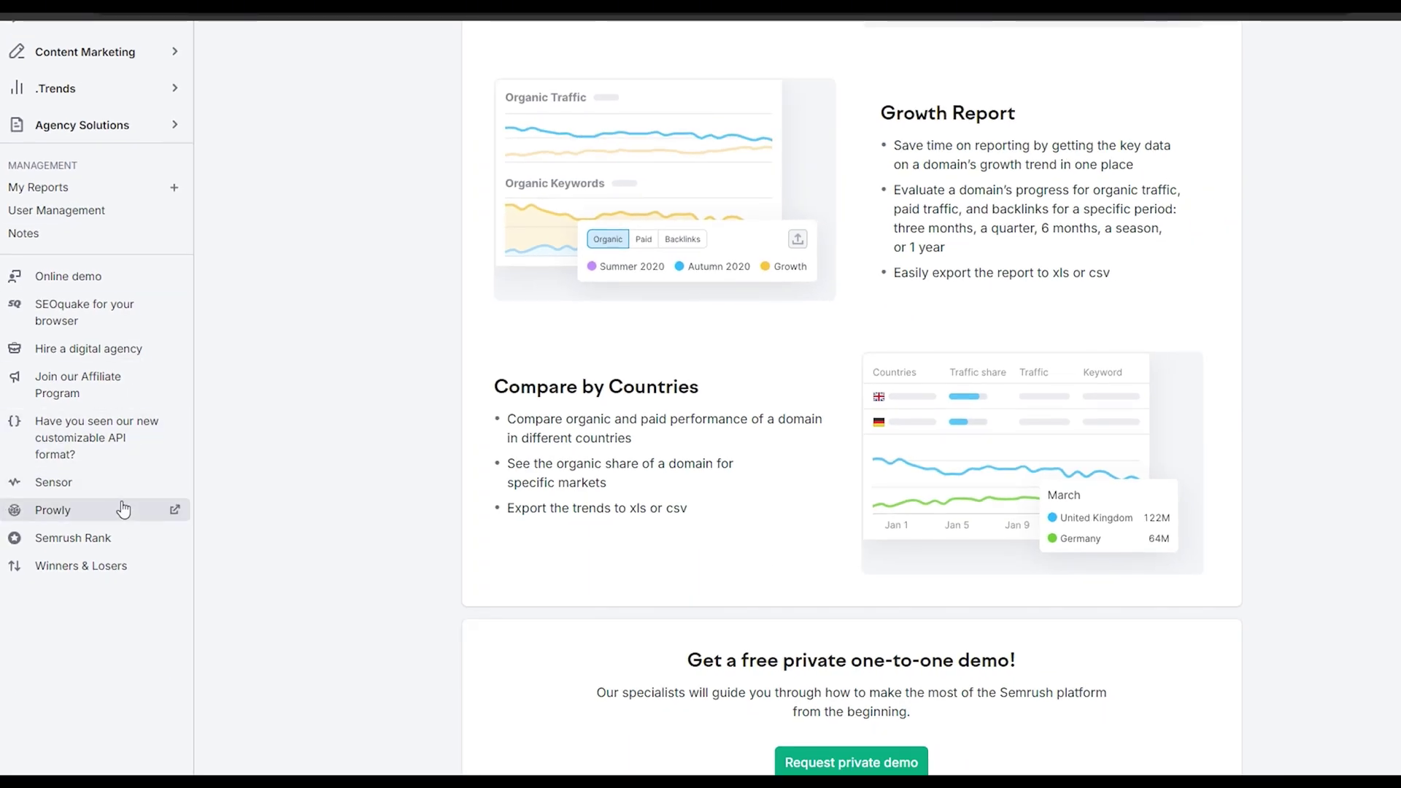
Step: Open the Semrush Rank report and look through the ranked domains with their keyword, traffic and cost figures
scroll(123, 508, "up", 2)
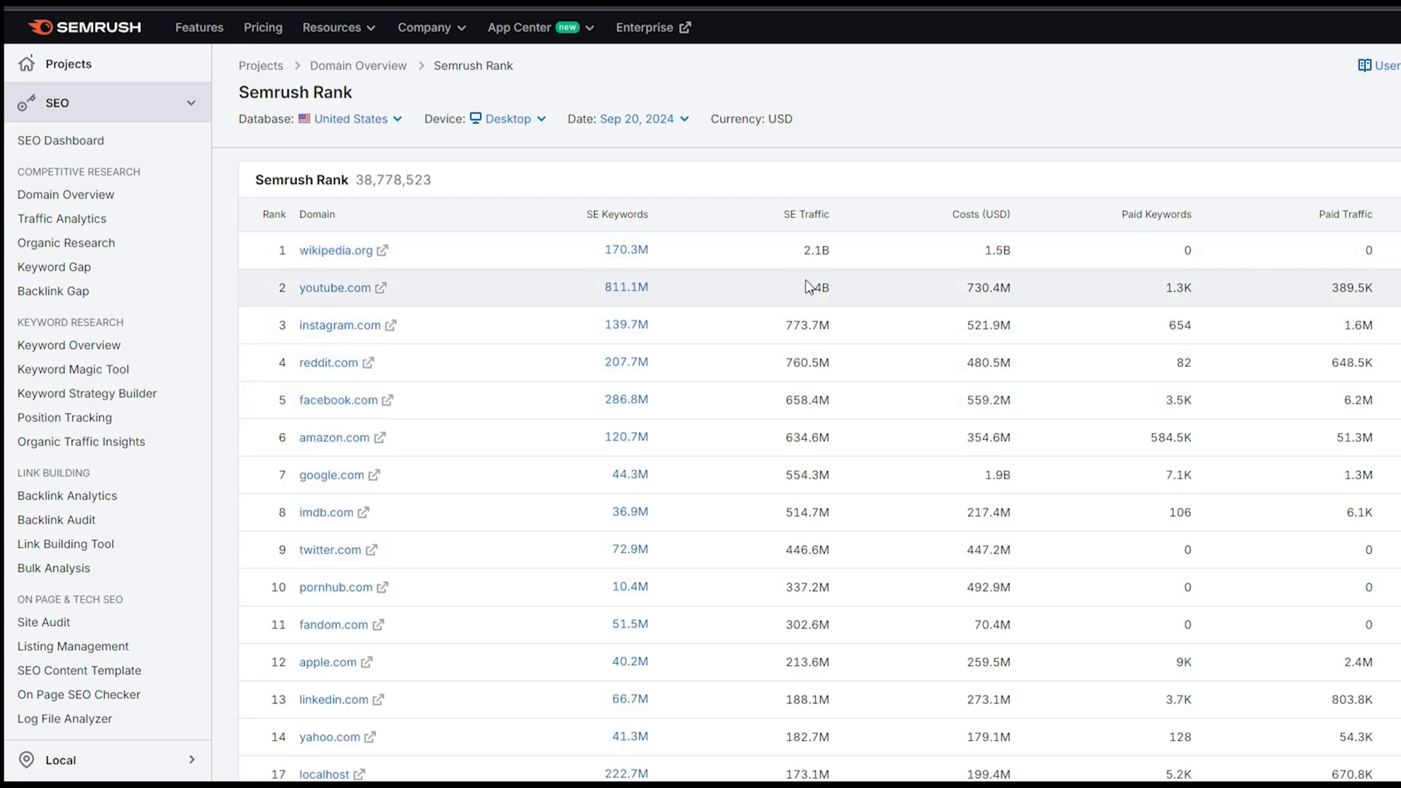
scroll(1080, 281, "down", 6)
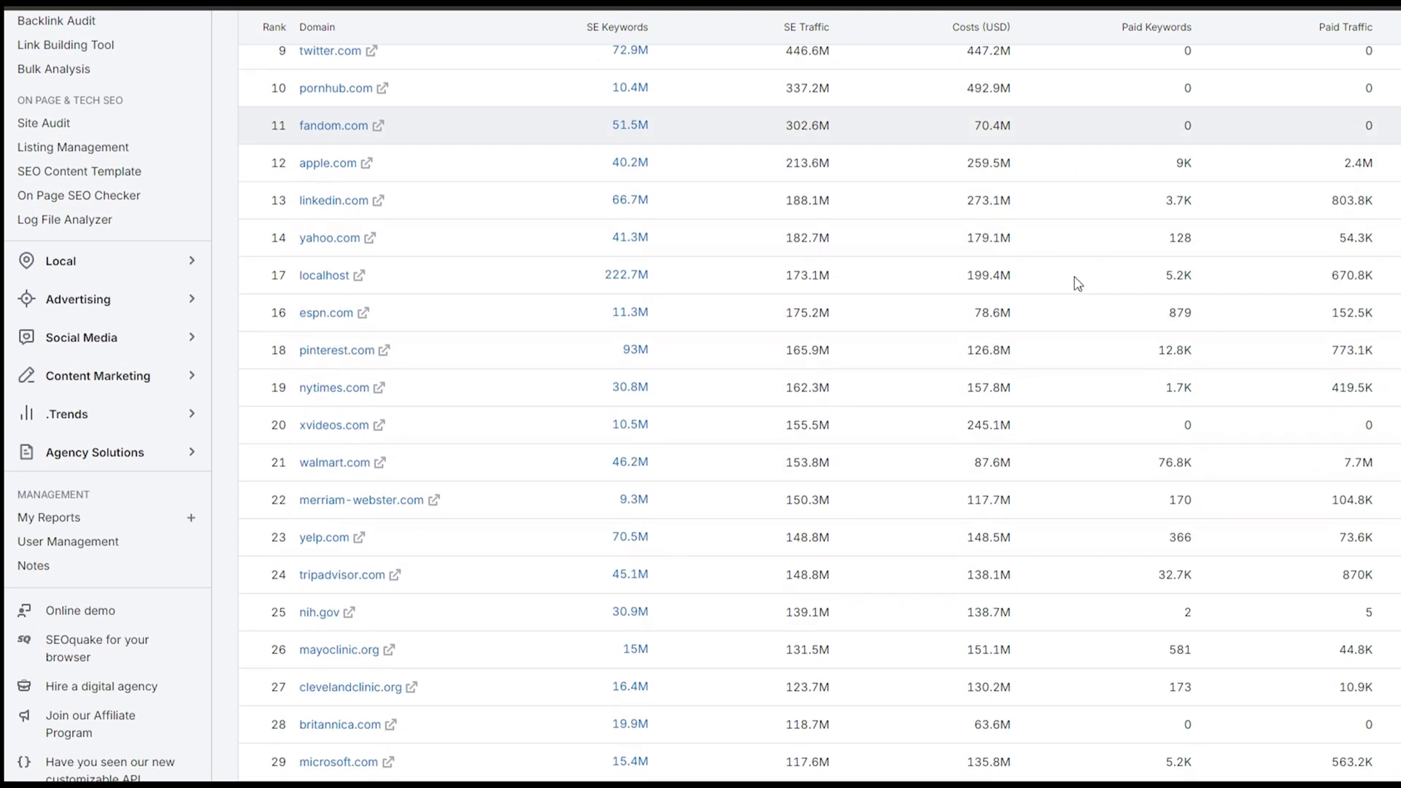
scroll(1078, 283, "down", 9)
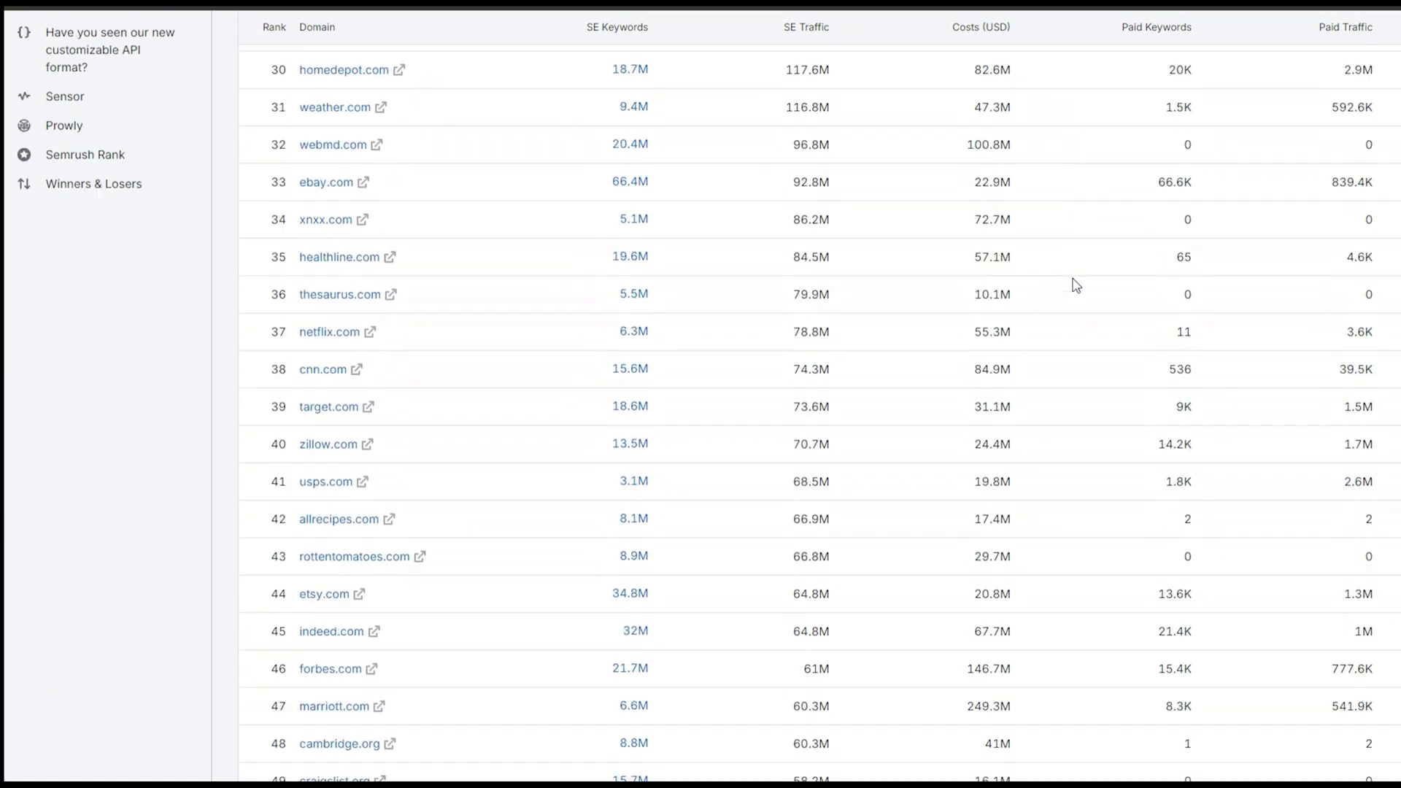
scroll(1076, 285, "down", 5)
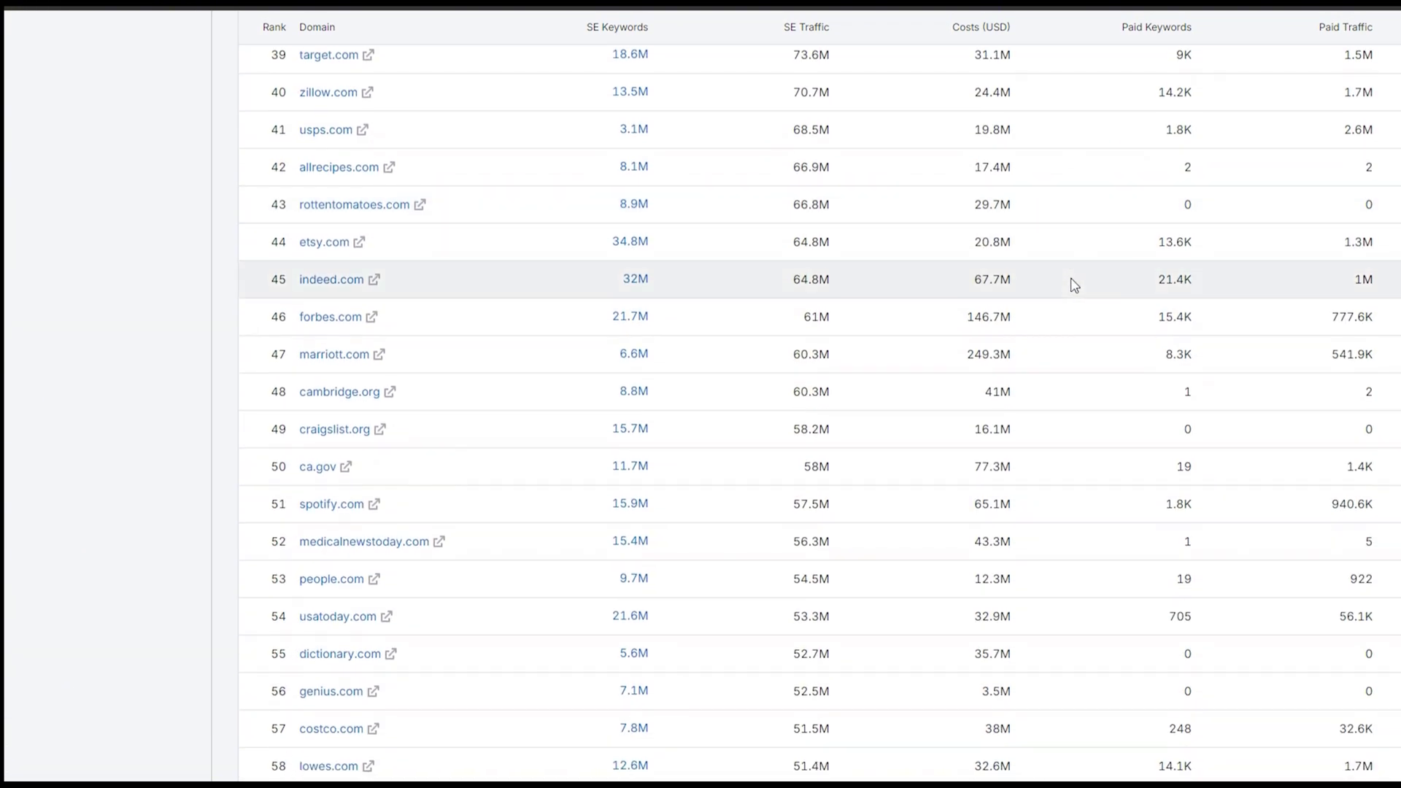
scroll(1069, 286, "down", 3)
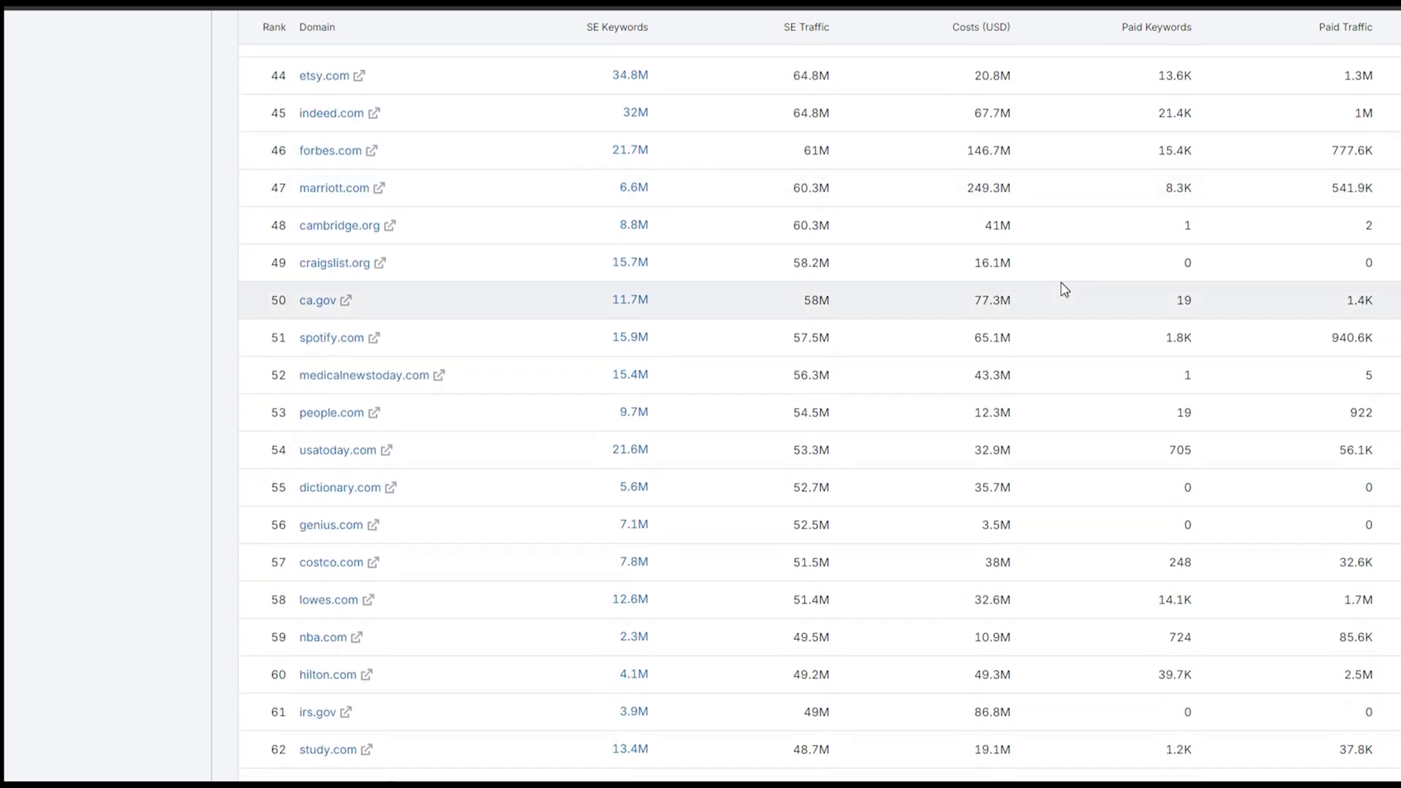
Step: Open Traffic Analytics and bring up the overview report for youtube.com
left_click(121, 172)
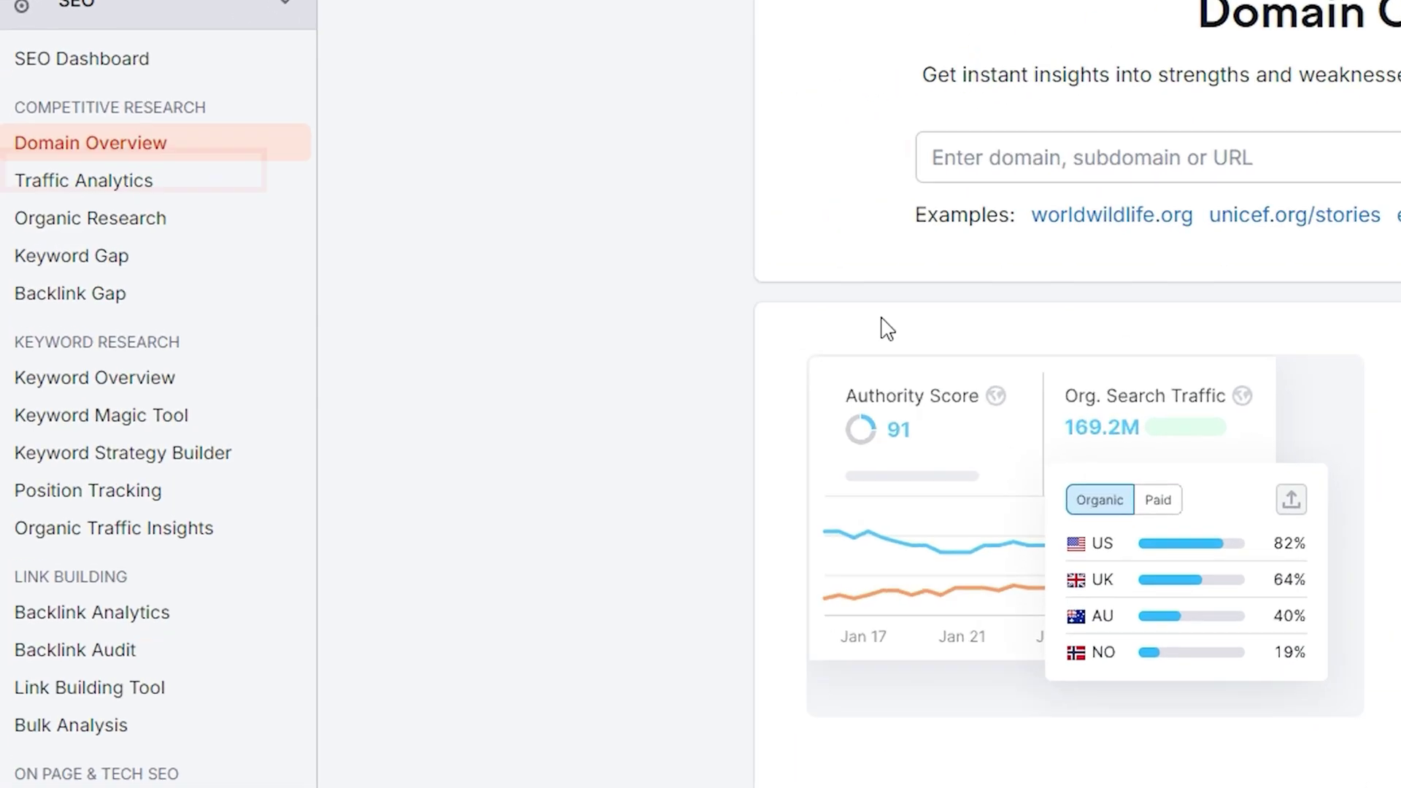
left_click(105, 195)
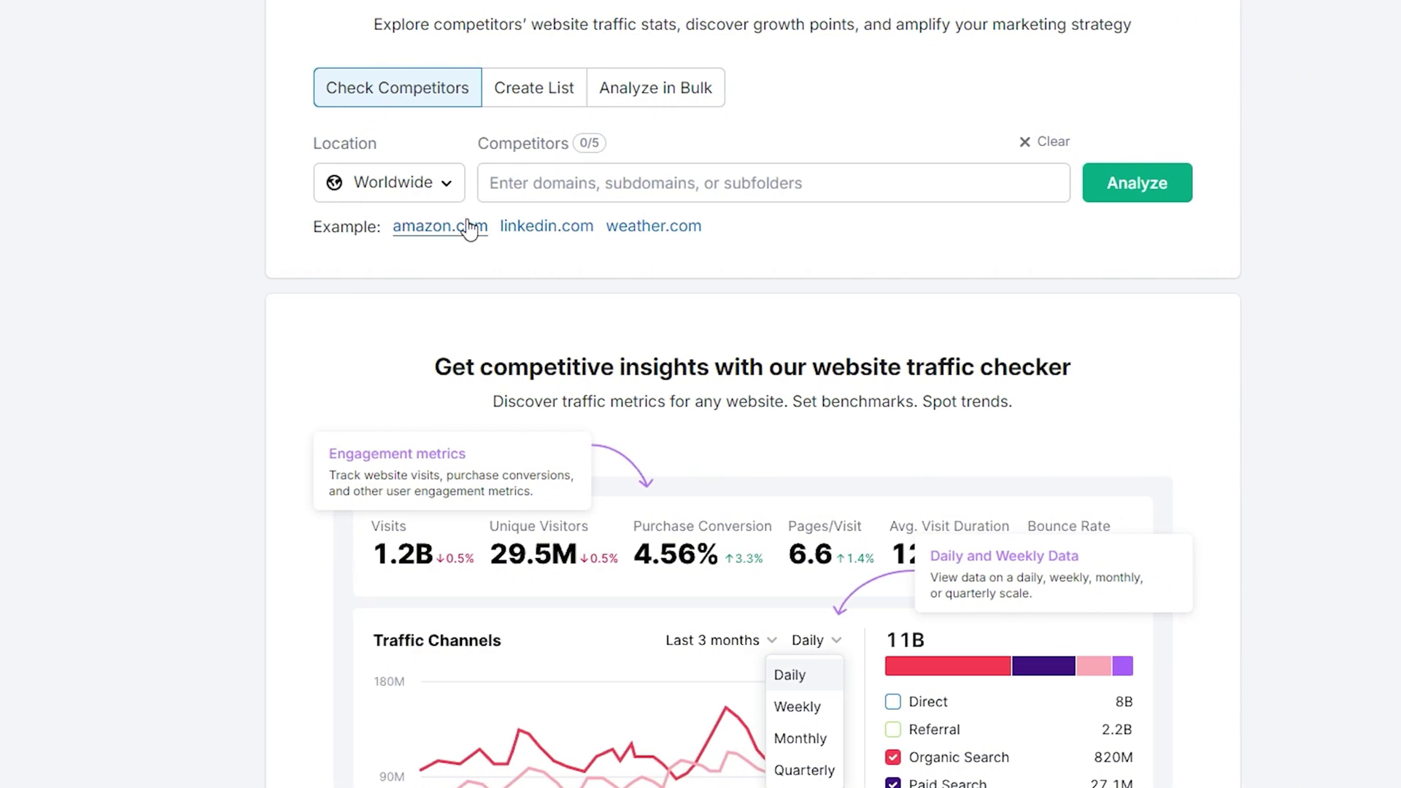
left_click(580, 222)
left_click(621, 235)
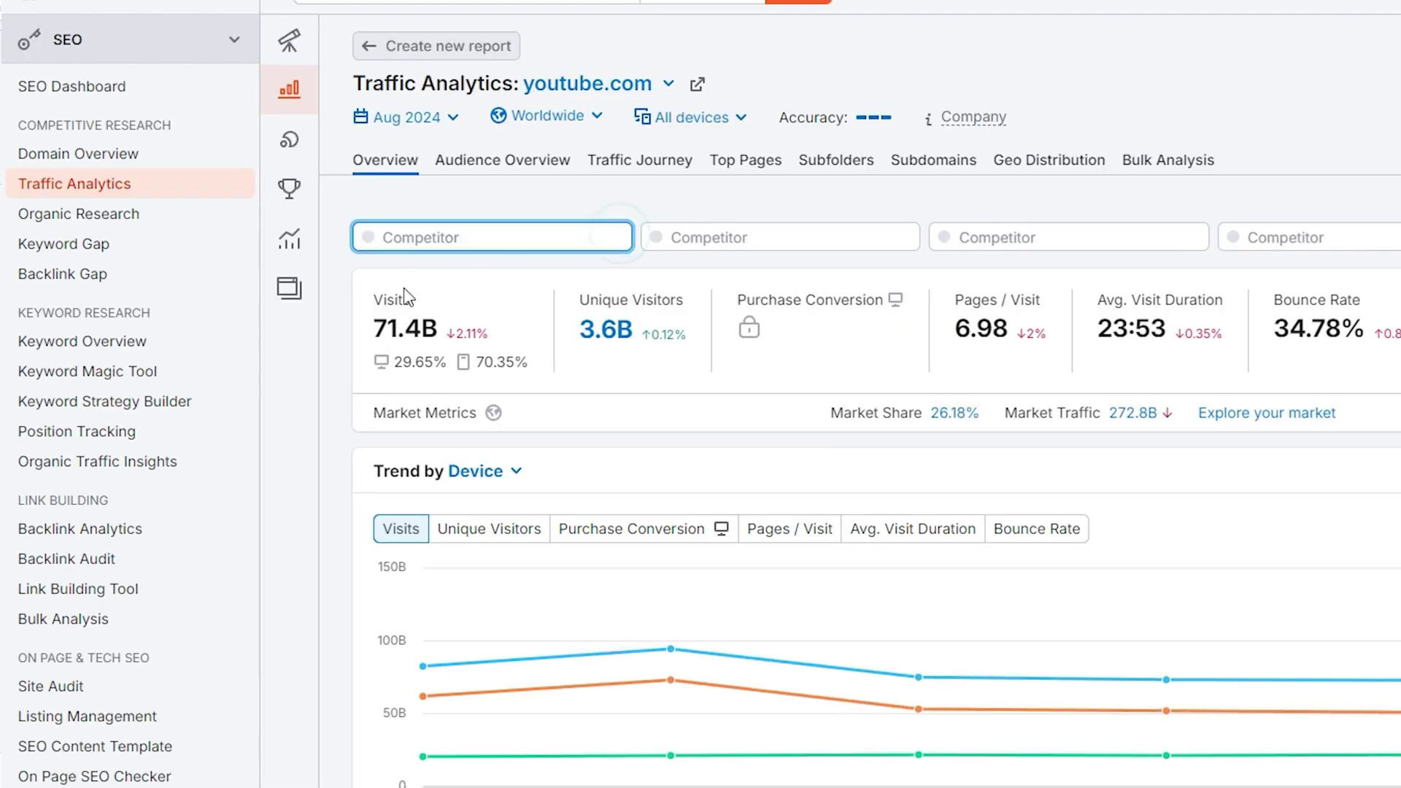
Step: Examine youtube.com's traffic report, including device trend, traffic channels, traffic journey, country distribution and company info
scroll(642, 435, "down", 4)
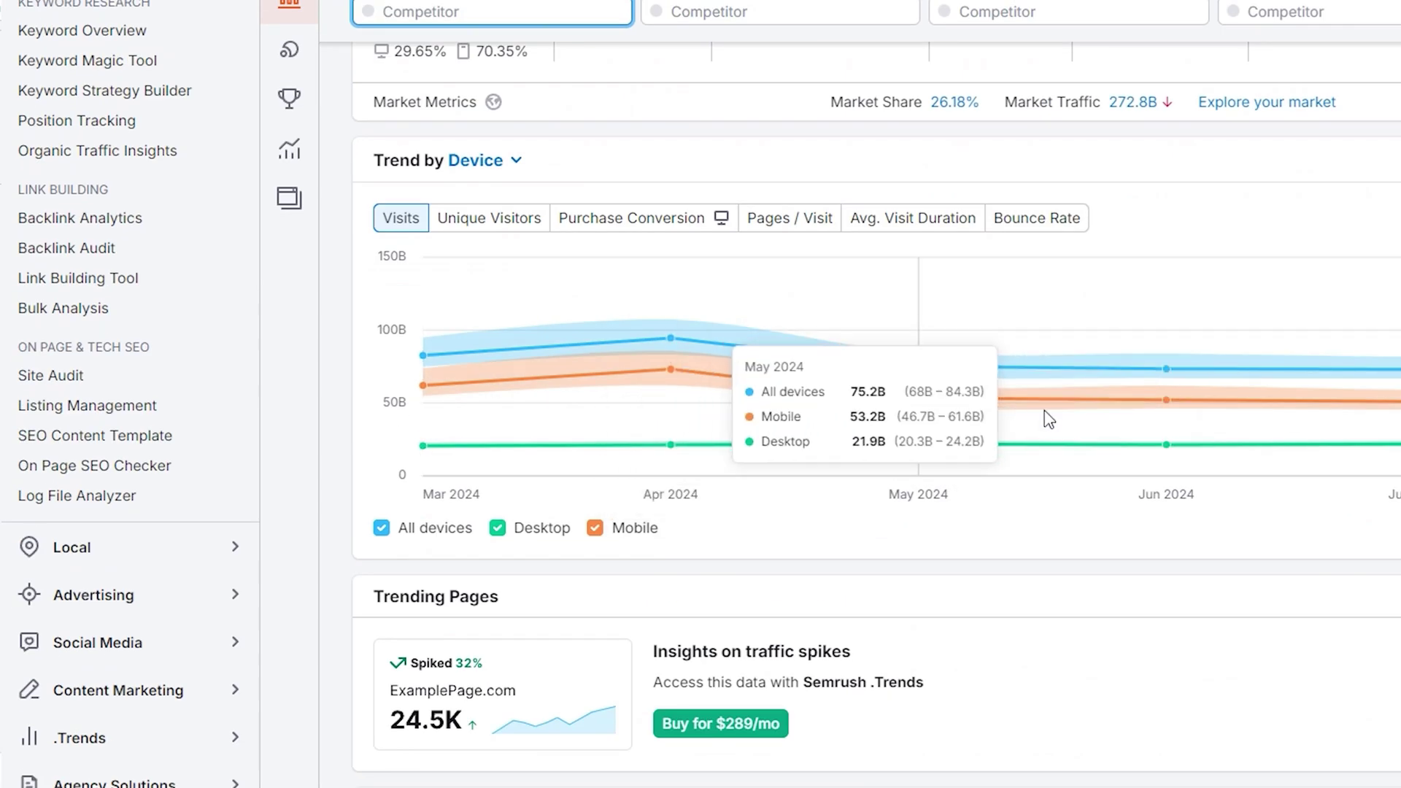
scroll(956, 478, "down", 7)
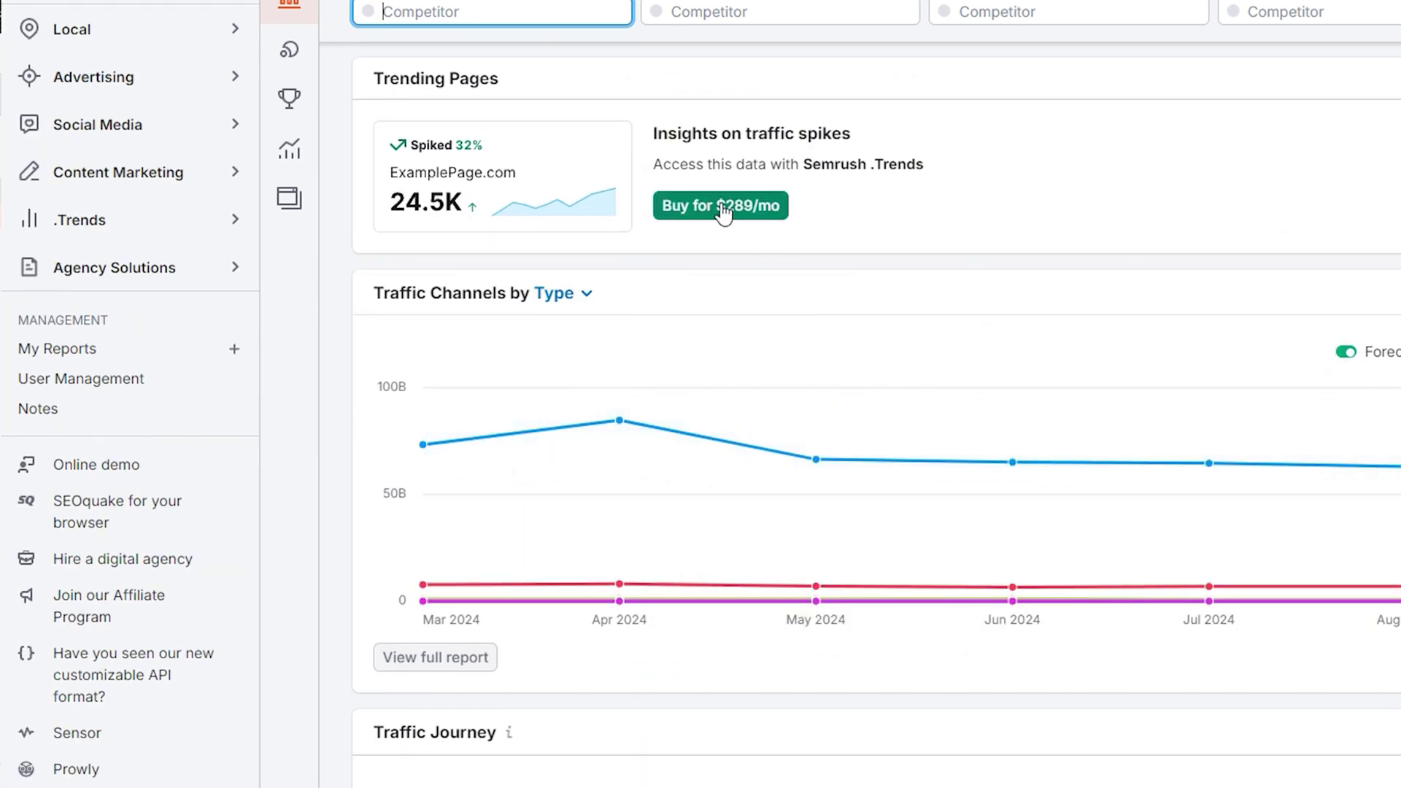
scroll(811, 401, "down", 7)
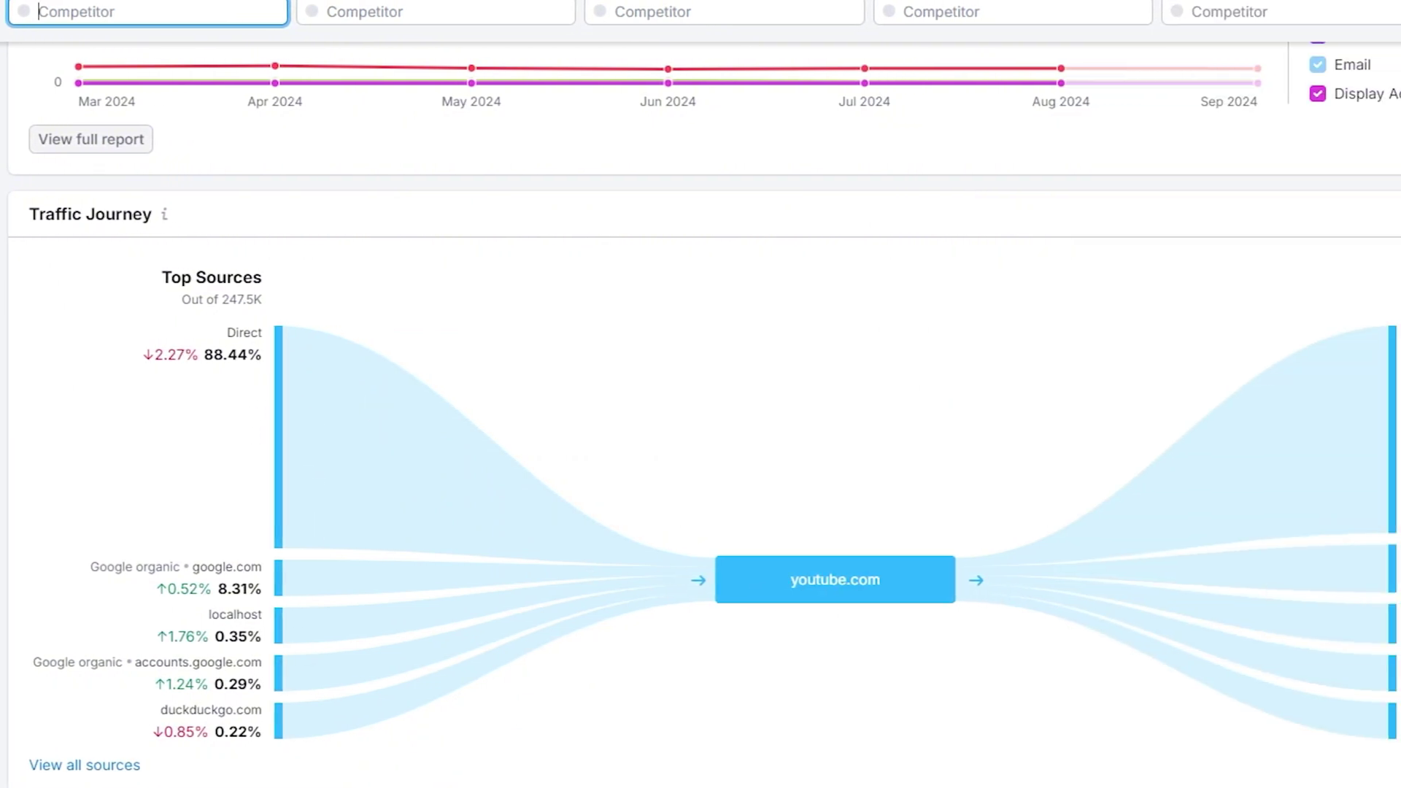
scroll(1338, 601, "down", 8)
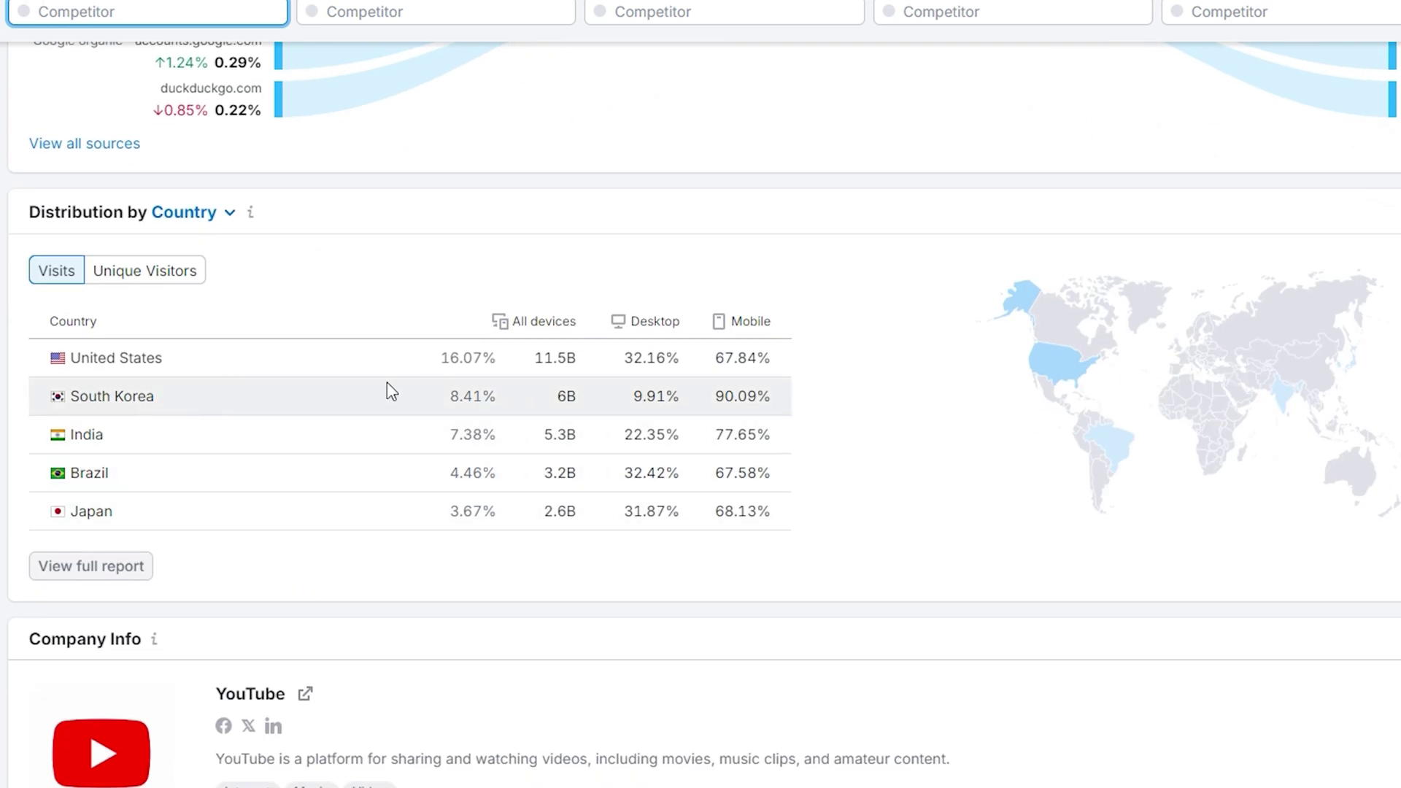
scroll(390, 390, "down", 5)
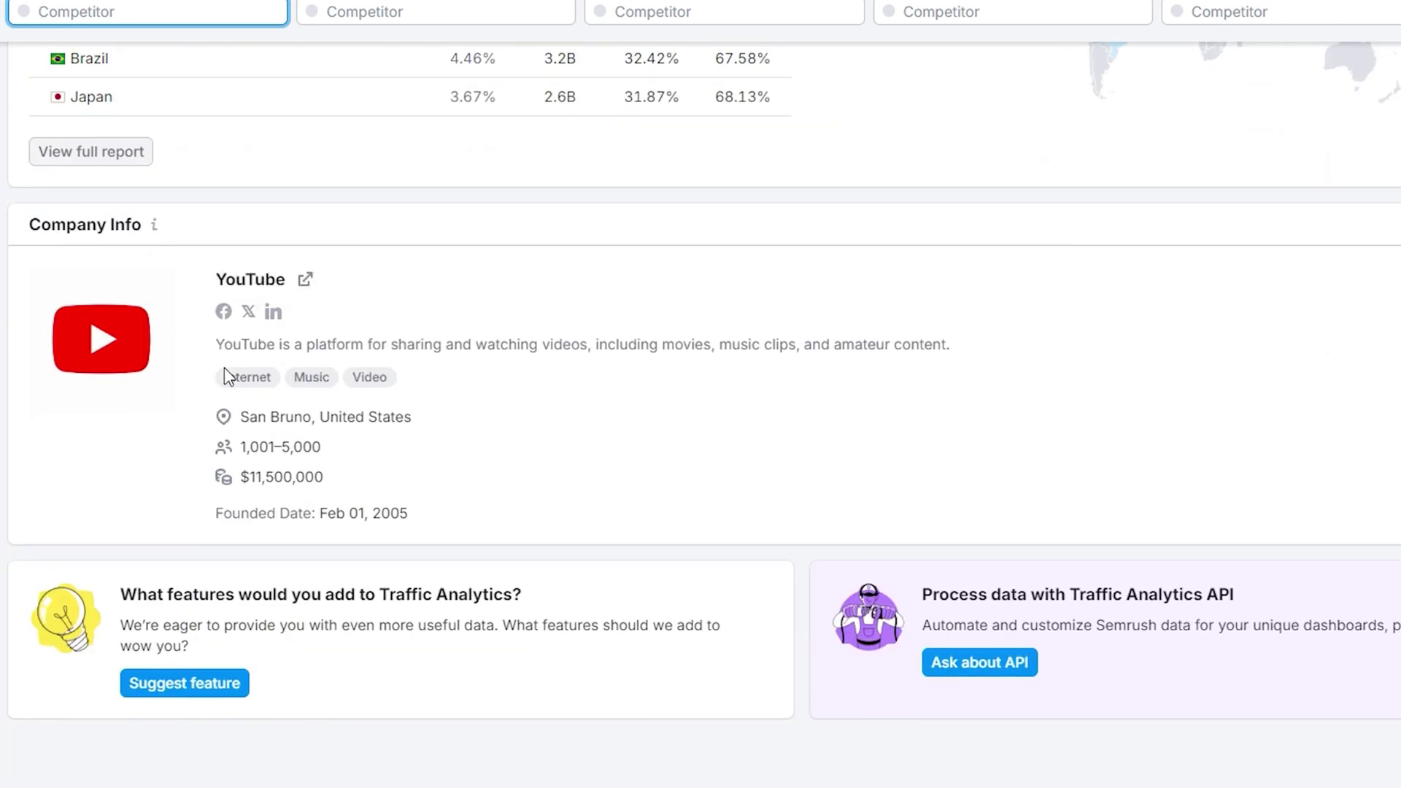
scroll(567, 485, "down", 3)
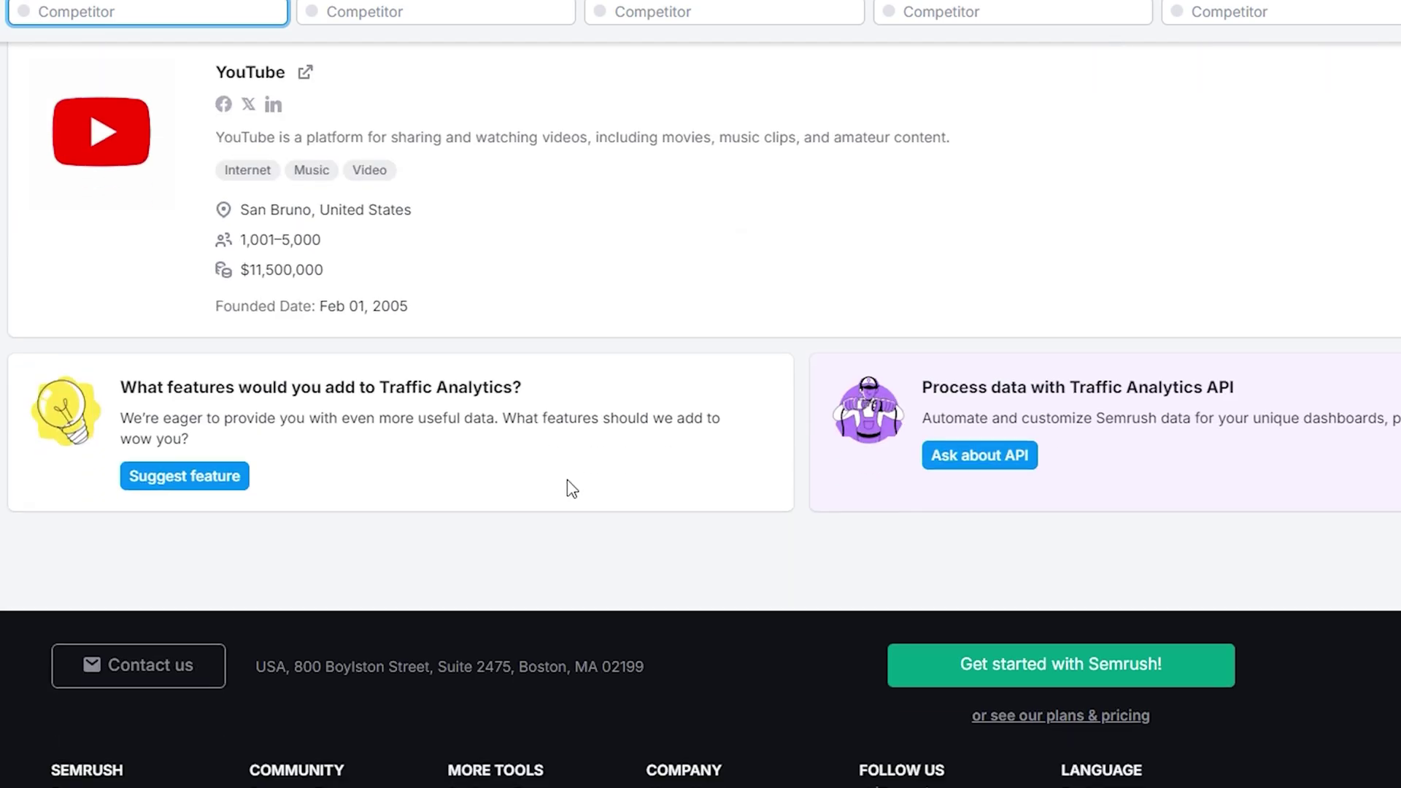
Step: Open the Organic Research report for youtube.com
scroll(566, 484, "up", 20)
scroll(579, 487, "up", 8)
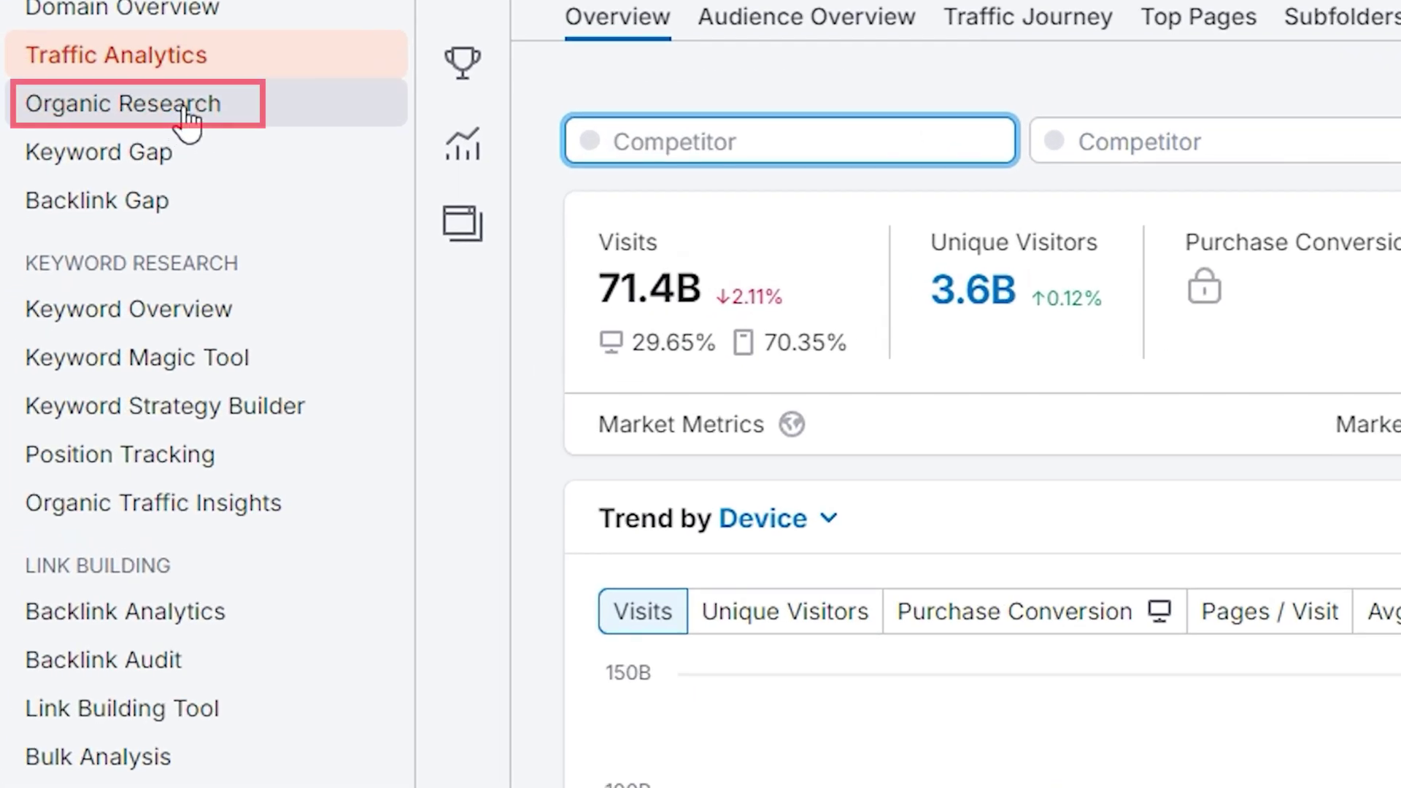
left_click(186, 109)
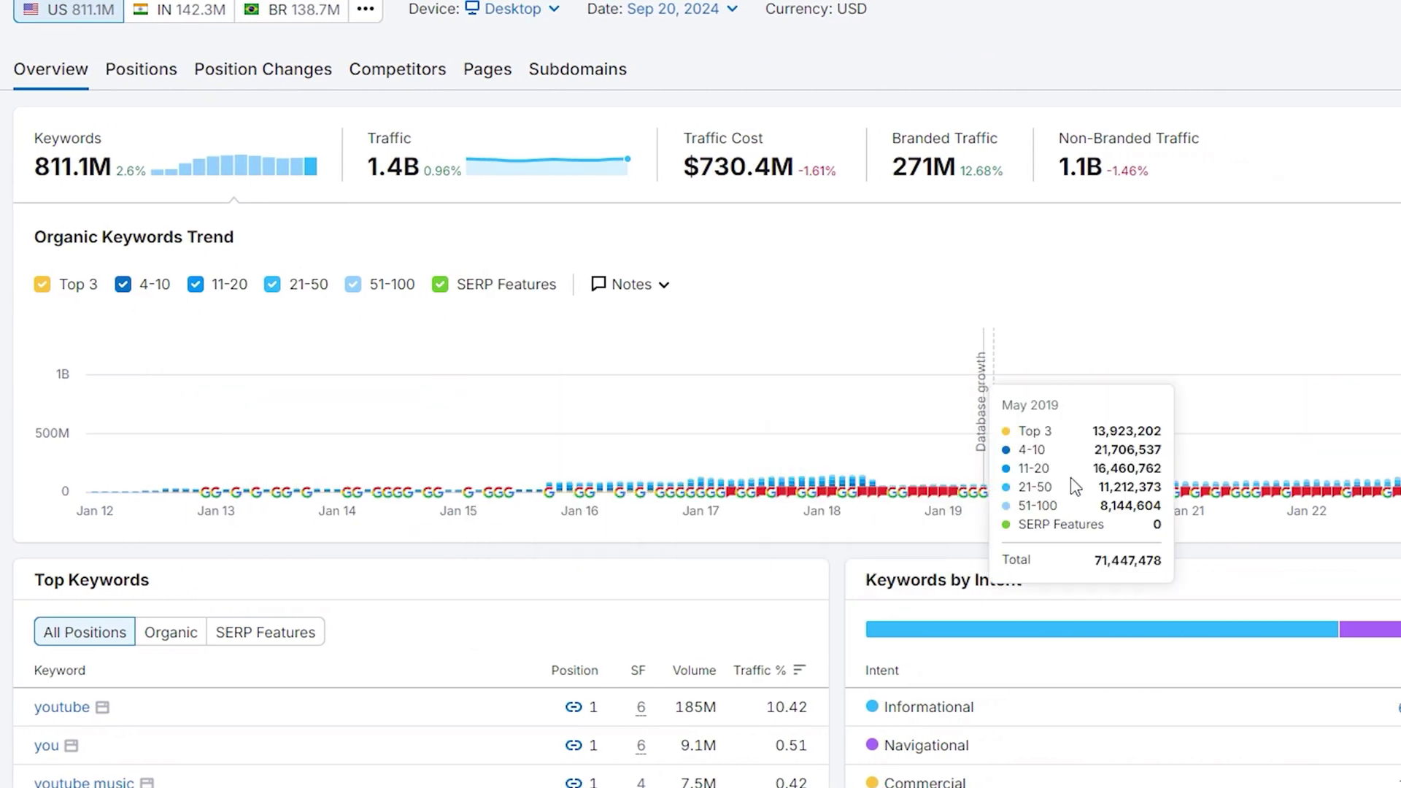
Step: Examine youtube.com's organic keywords trend, top keywords, keywords by intent, position changes and SERP features trend
scroll(146, 438, "down", 4)
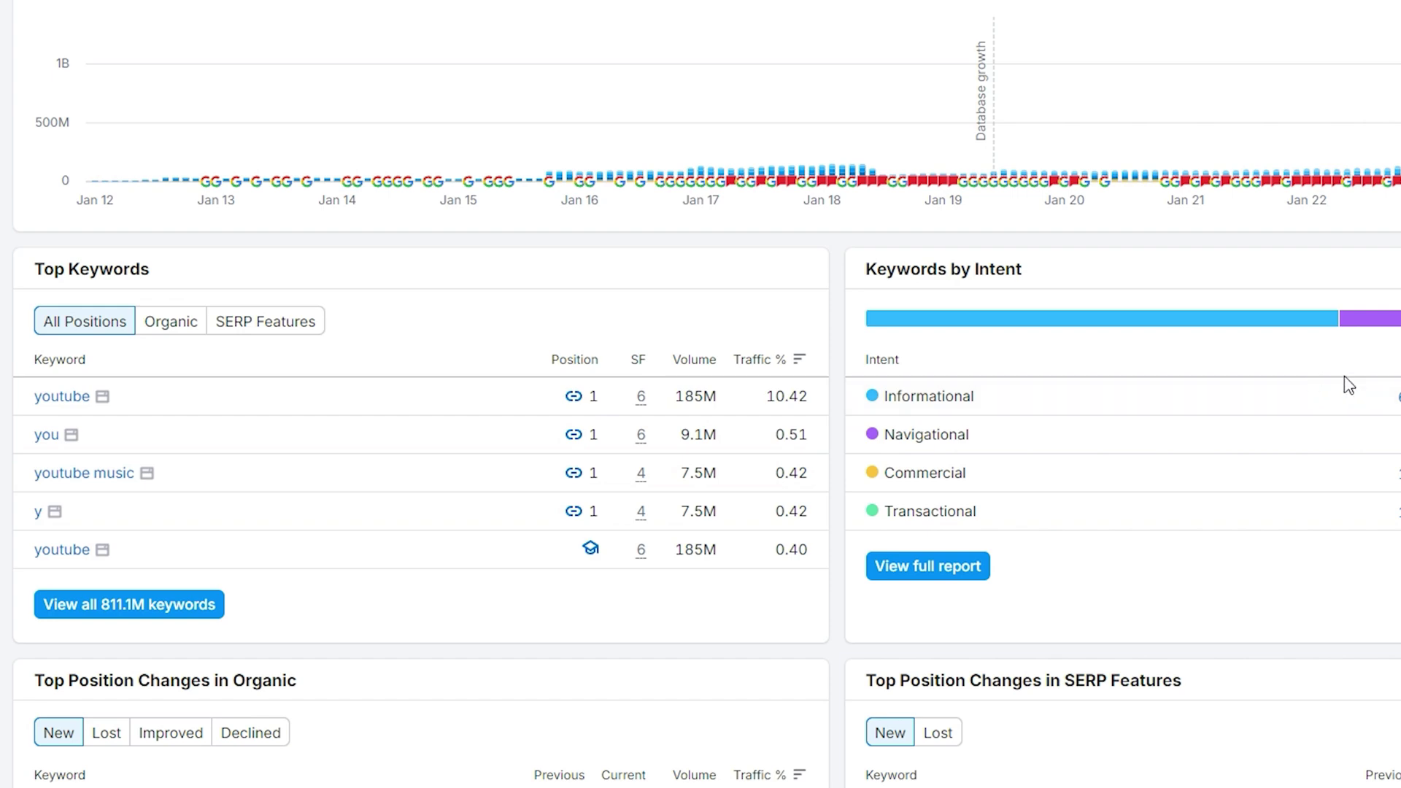
scroll(1124, 396, "down", 1)
scroll(1124, 396, "up", 5)
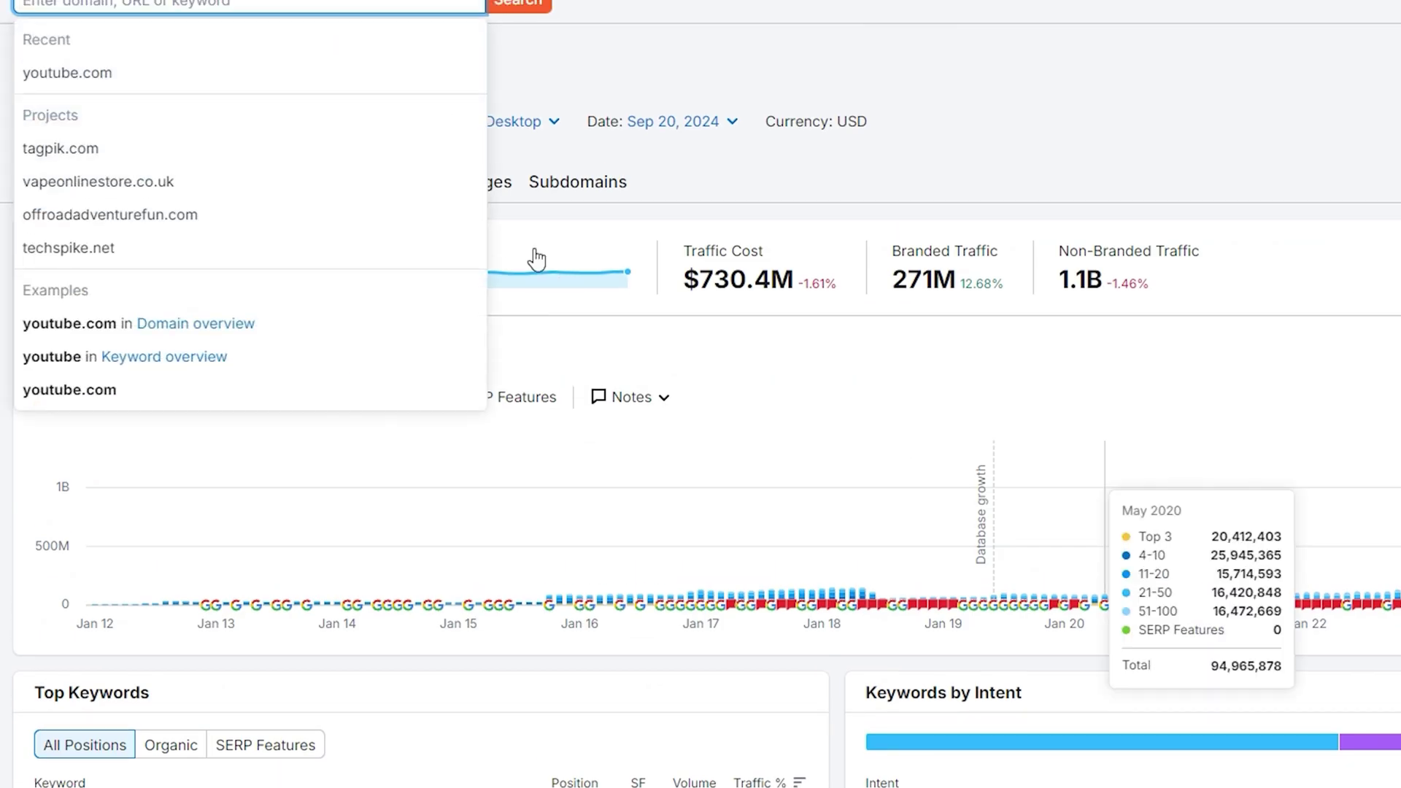
scroll(535, 260, "up", 1)
left_click(518, 58)
scroll(1078, 422, "down", 5)
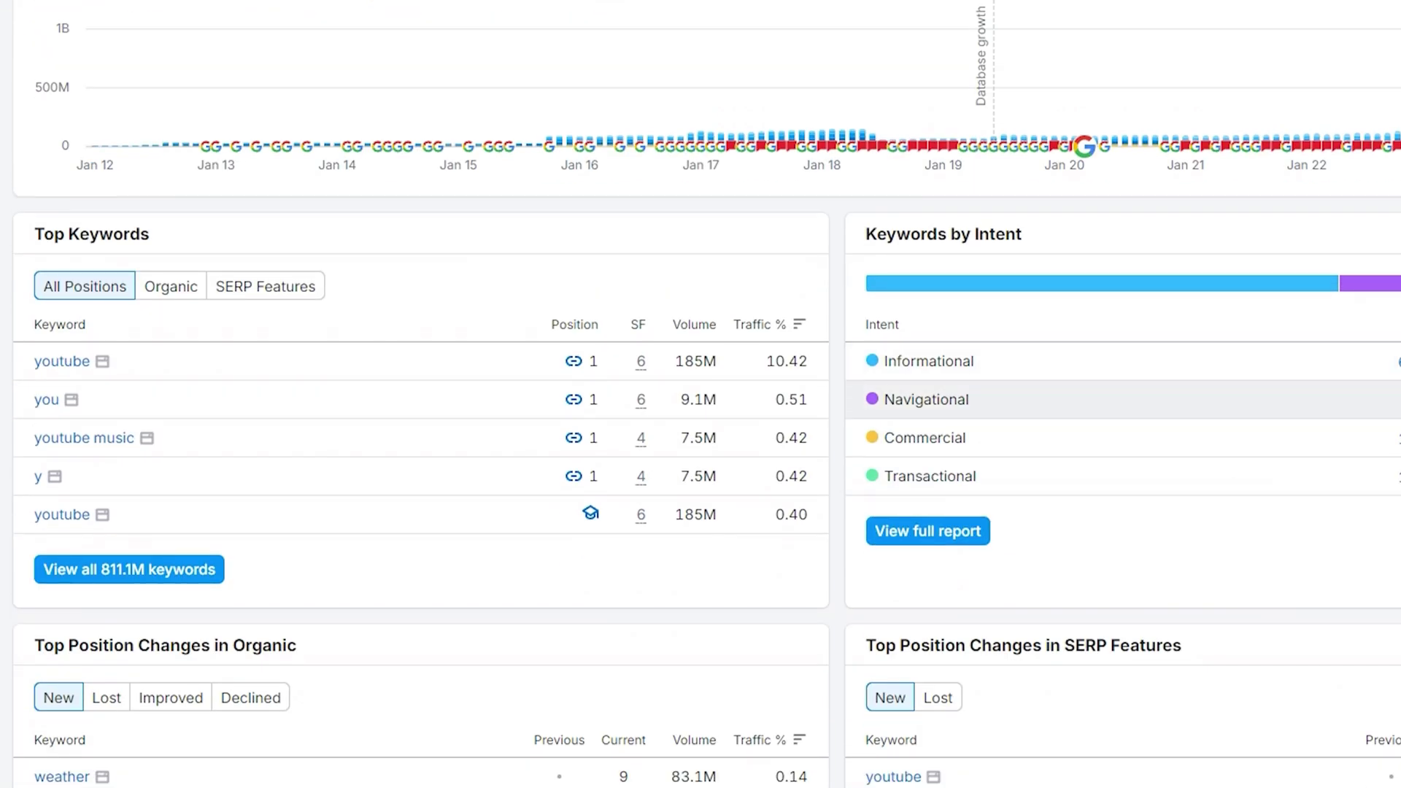
scroll(948, 398, "down", 3)
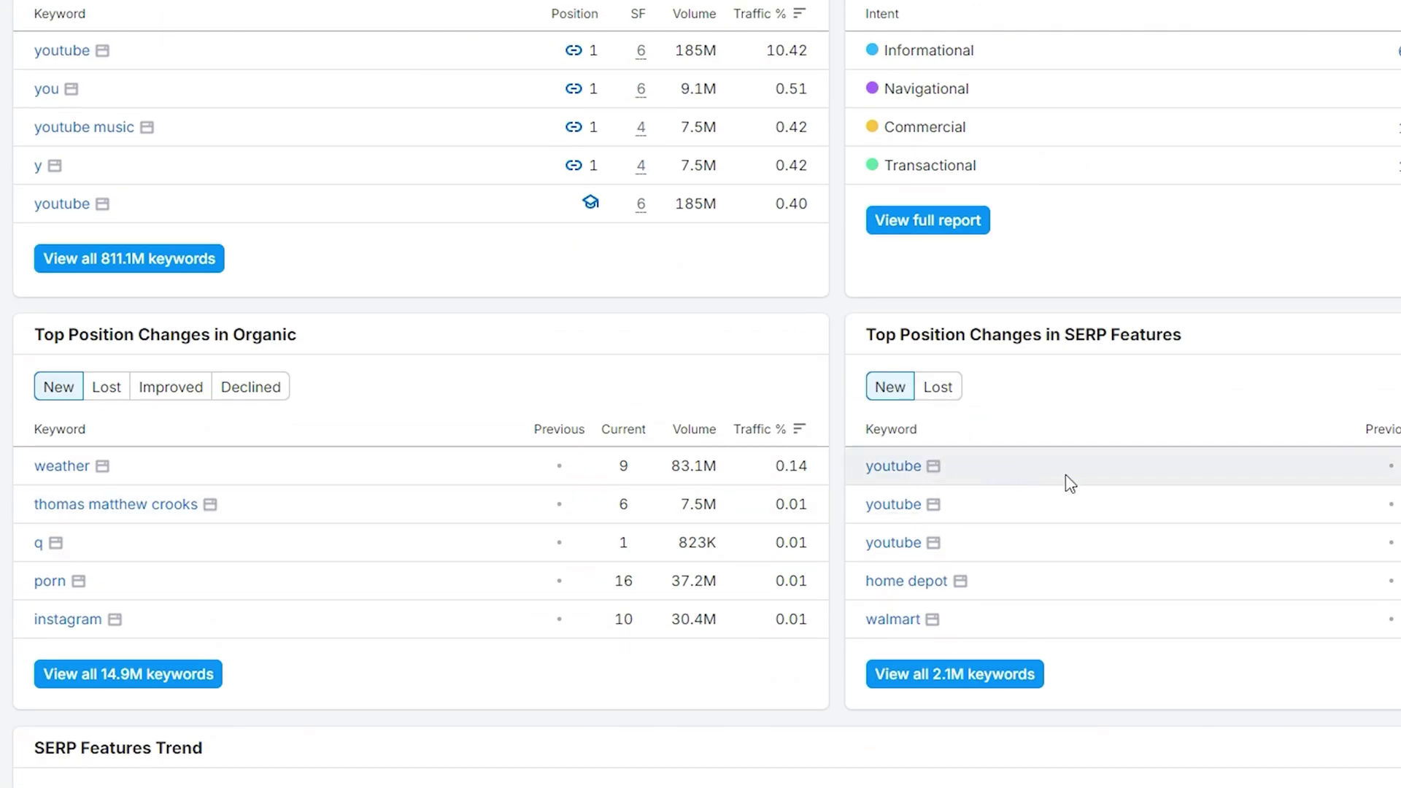
scroll(904, 575, "down", 2)
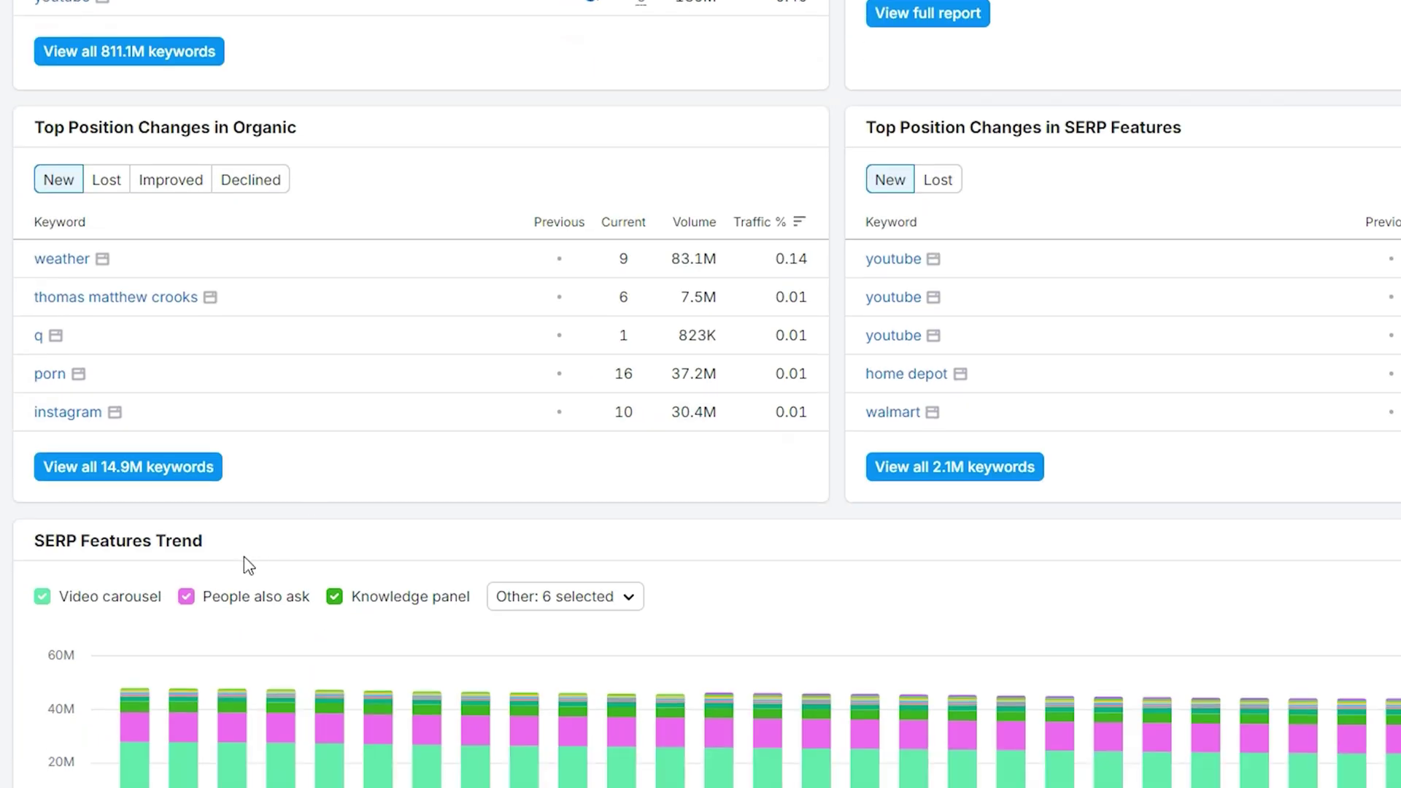
Step: Examine youtube.com's SERP features trend and the lists of features linking and not linking to the domain
scroll(1051, 663, "down", 5)
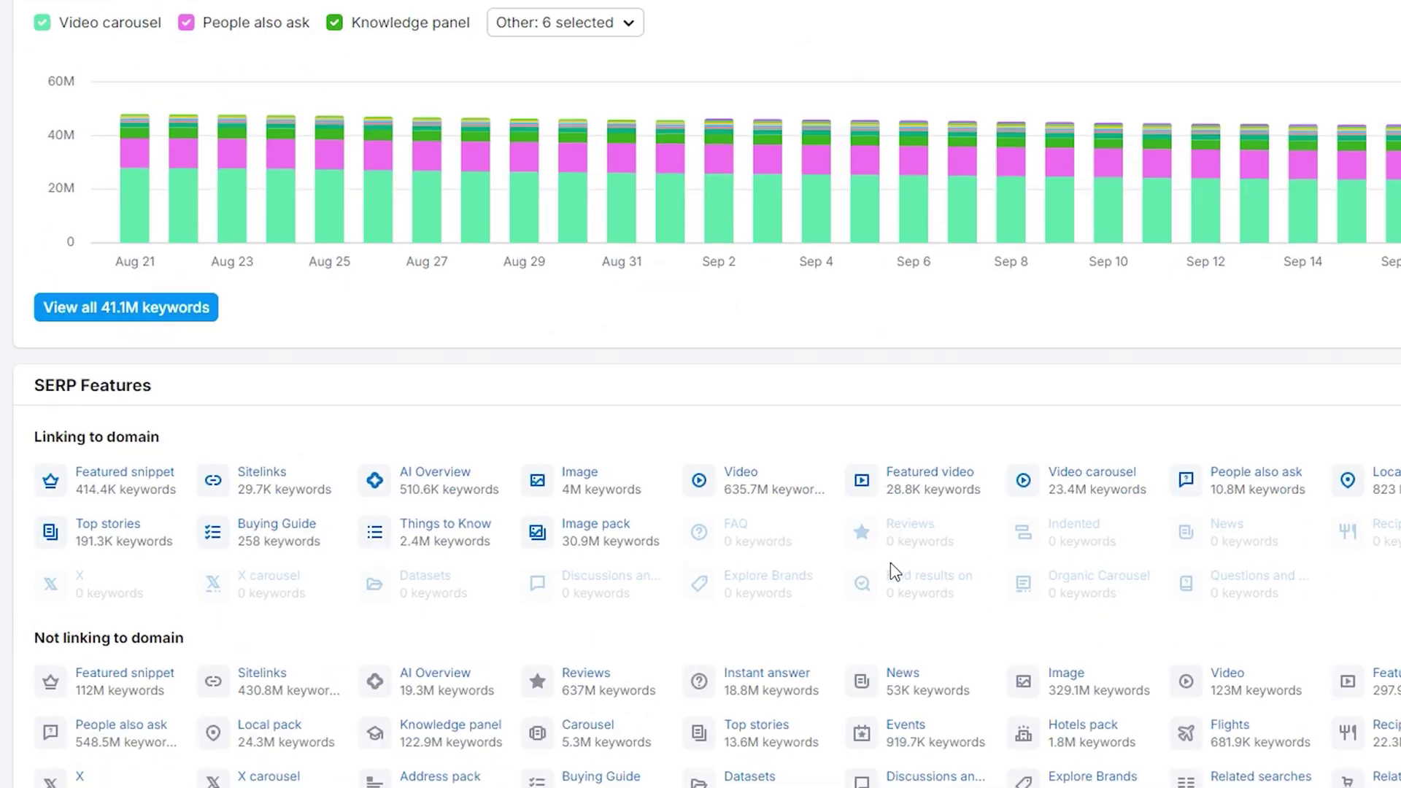
scroll(894, 570, "up", 4)
scroll(894, 572, "up", 10)
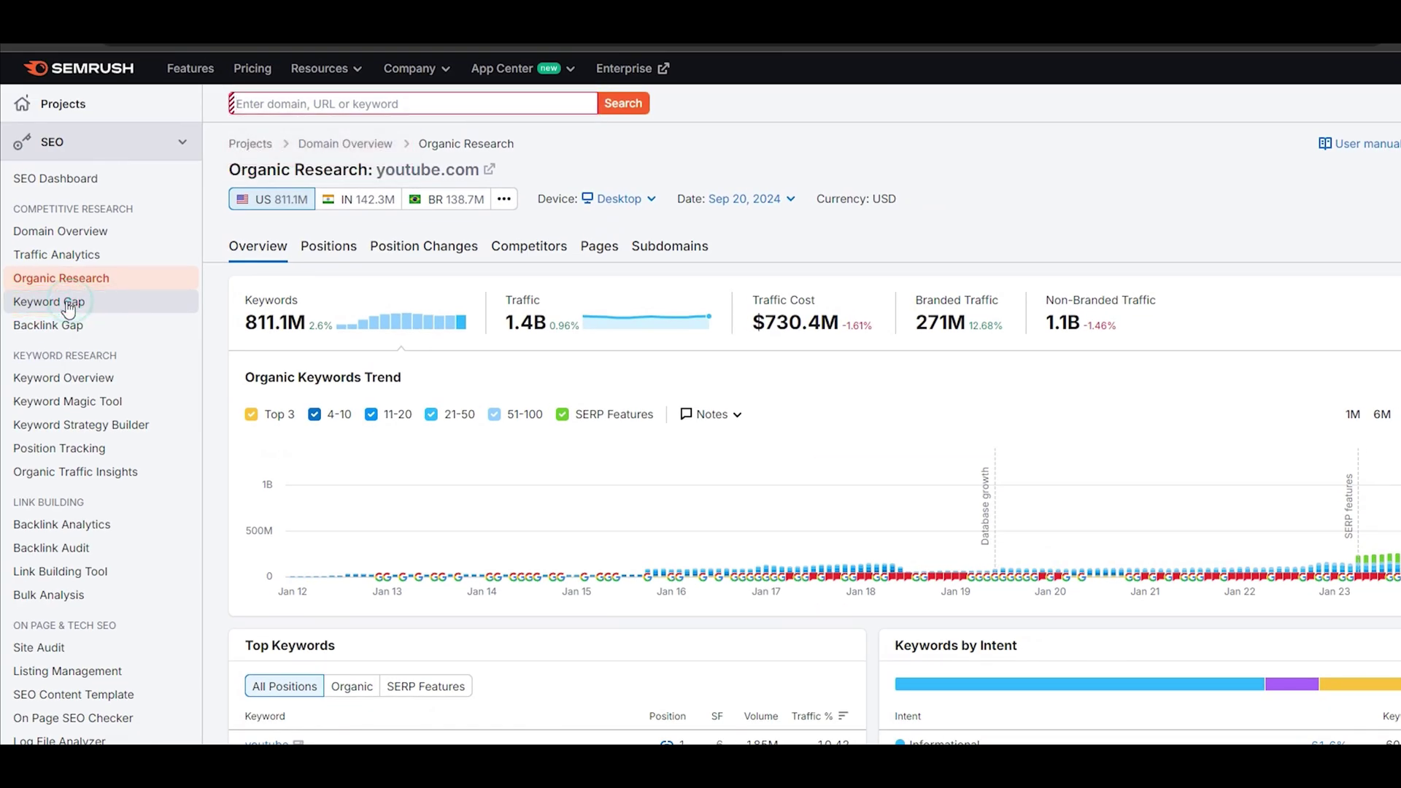
Step: Open the Keyword Gap tool and review its domain comparison form and the explanations of competitors, keyword types and insights
left_click(85, 303)
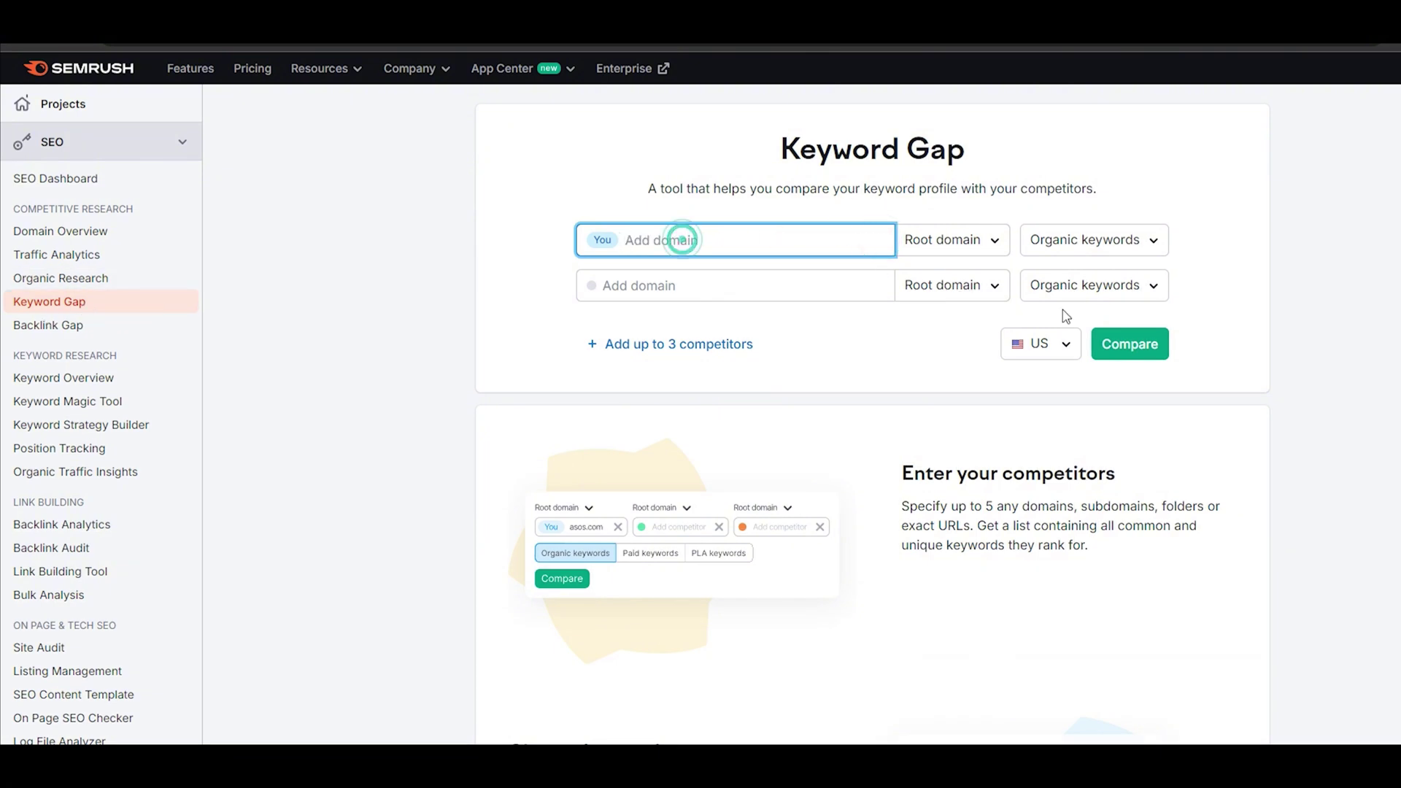
scroll(744, 262, "down", 1)
left_click(699, 213)
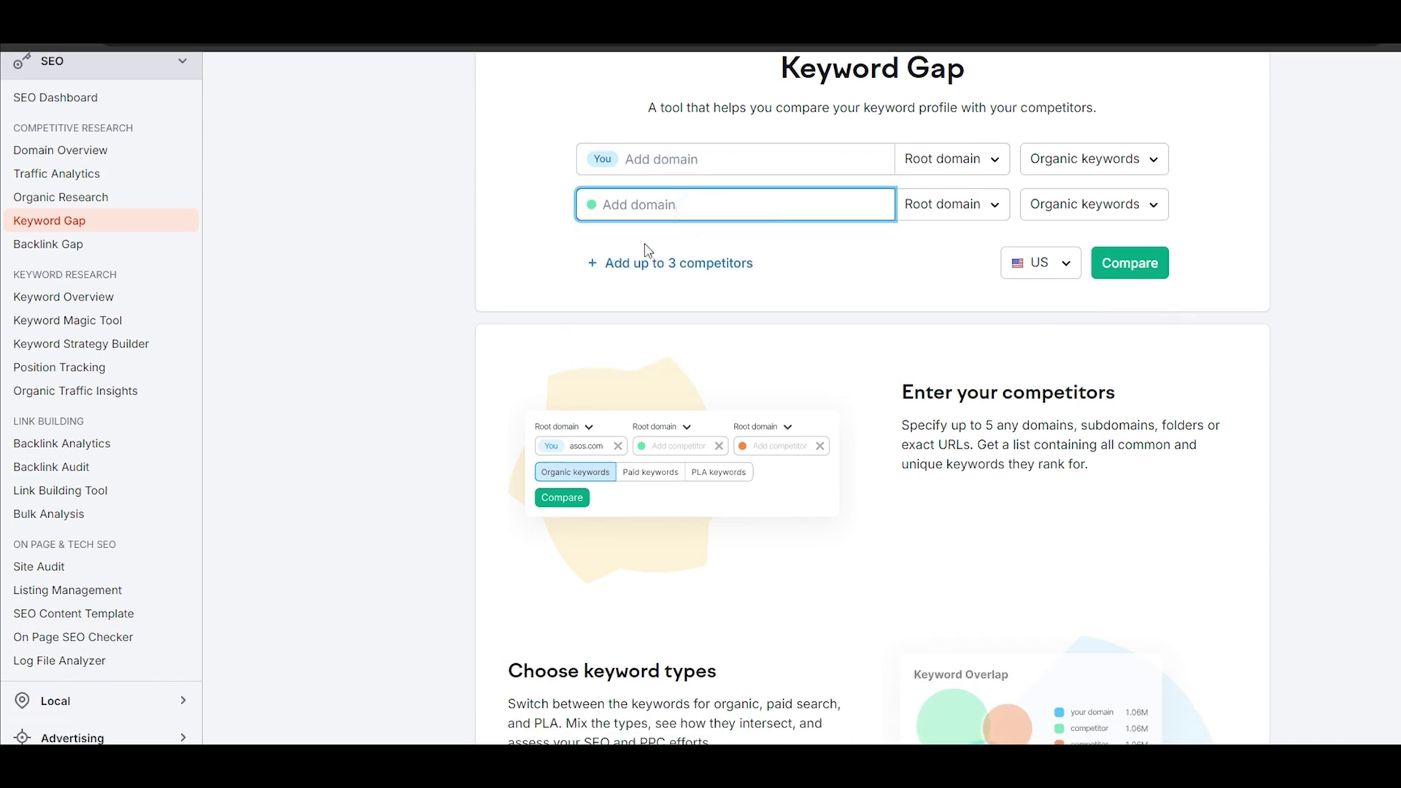
scroll(1019, 282, "down", 7)
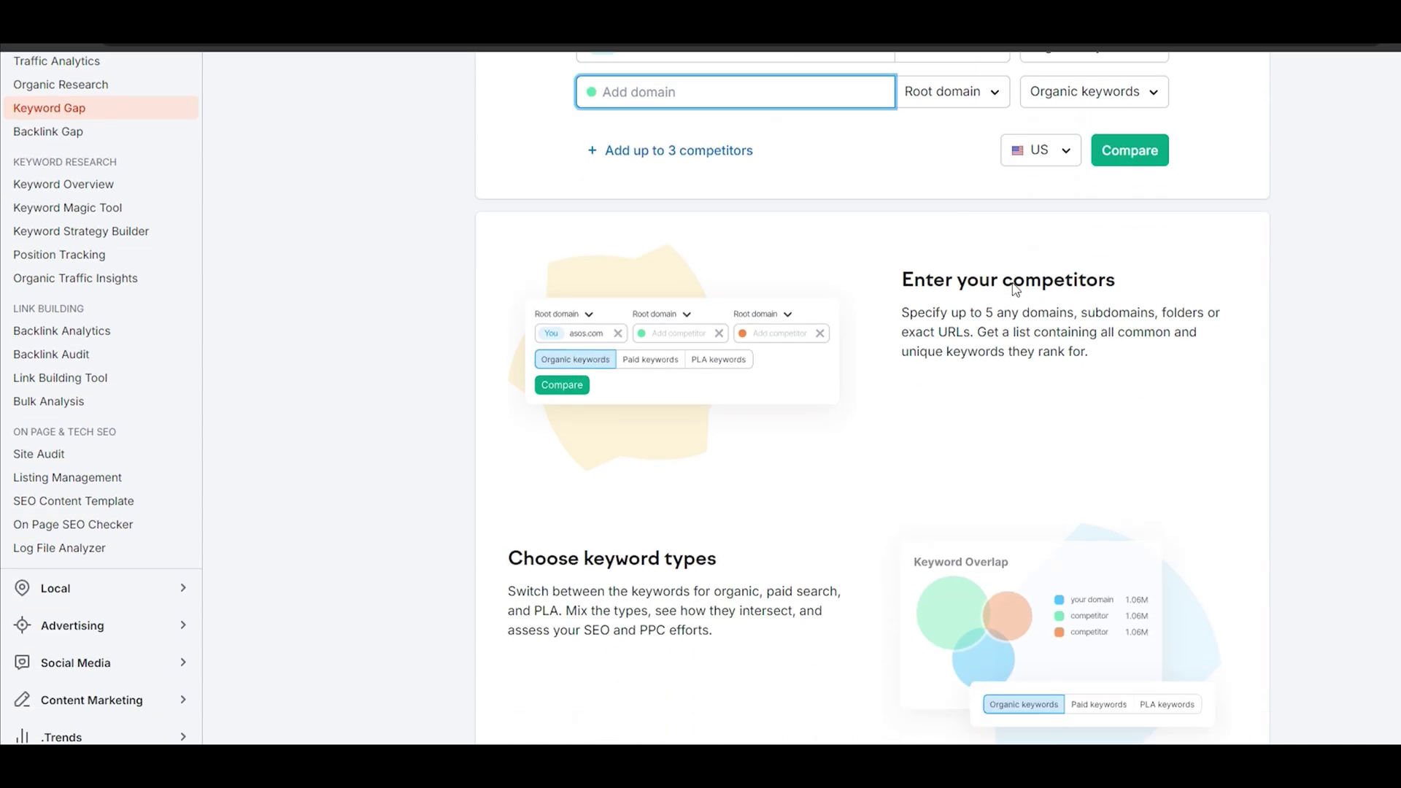
scroll(1006, 300, "down", 4)
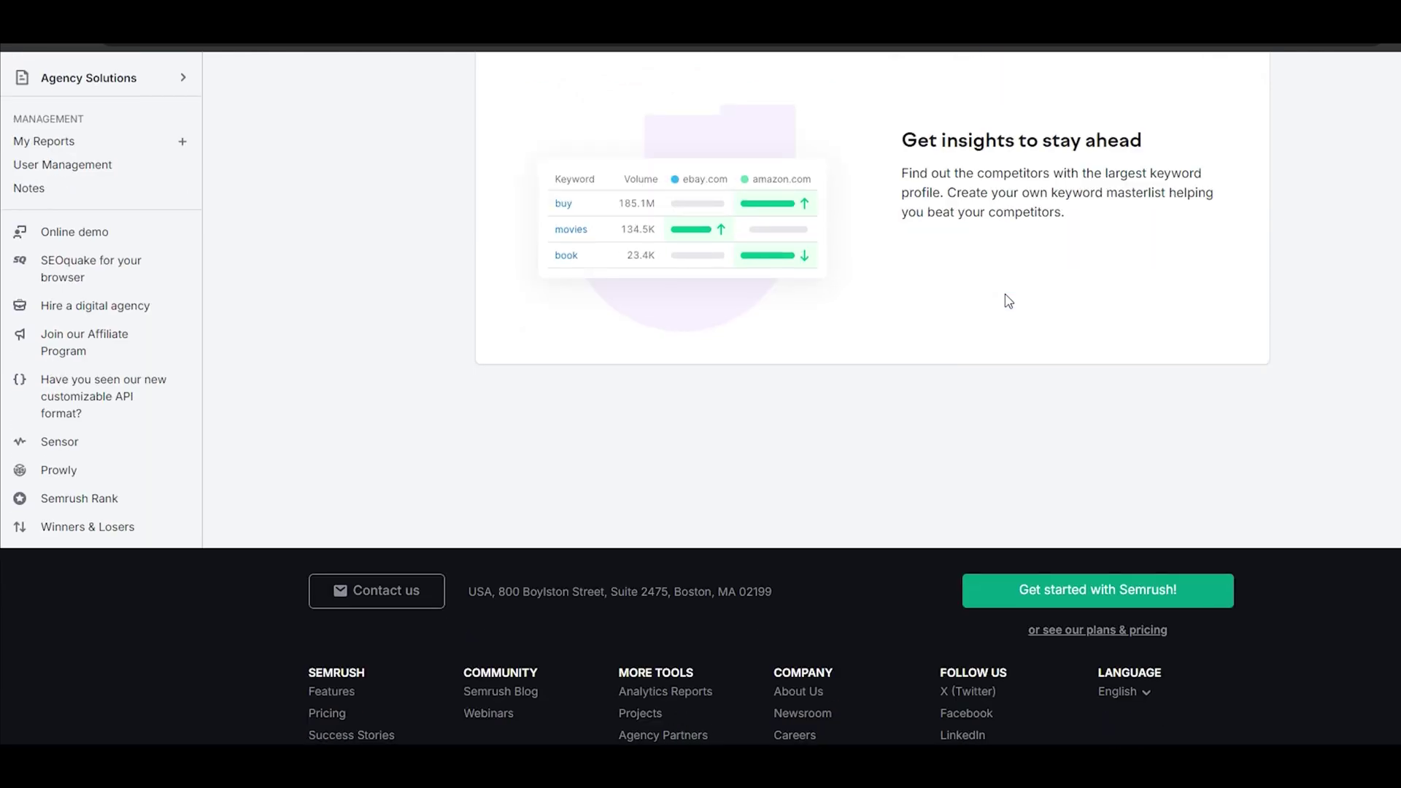
scroll(866, 285, "up", 9)
scroll(164, 311, "up", 3)
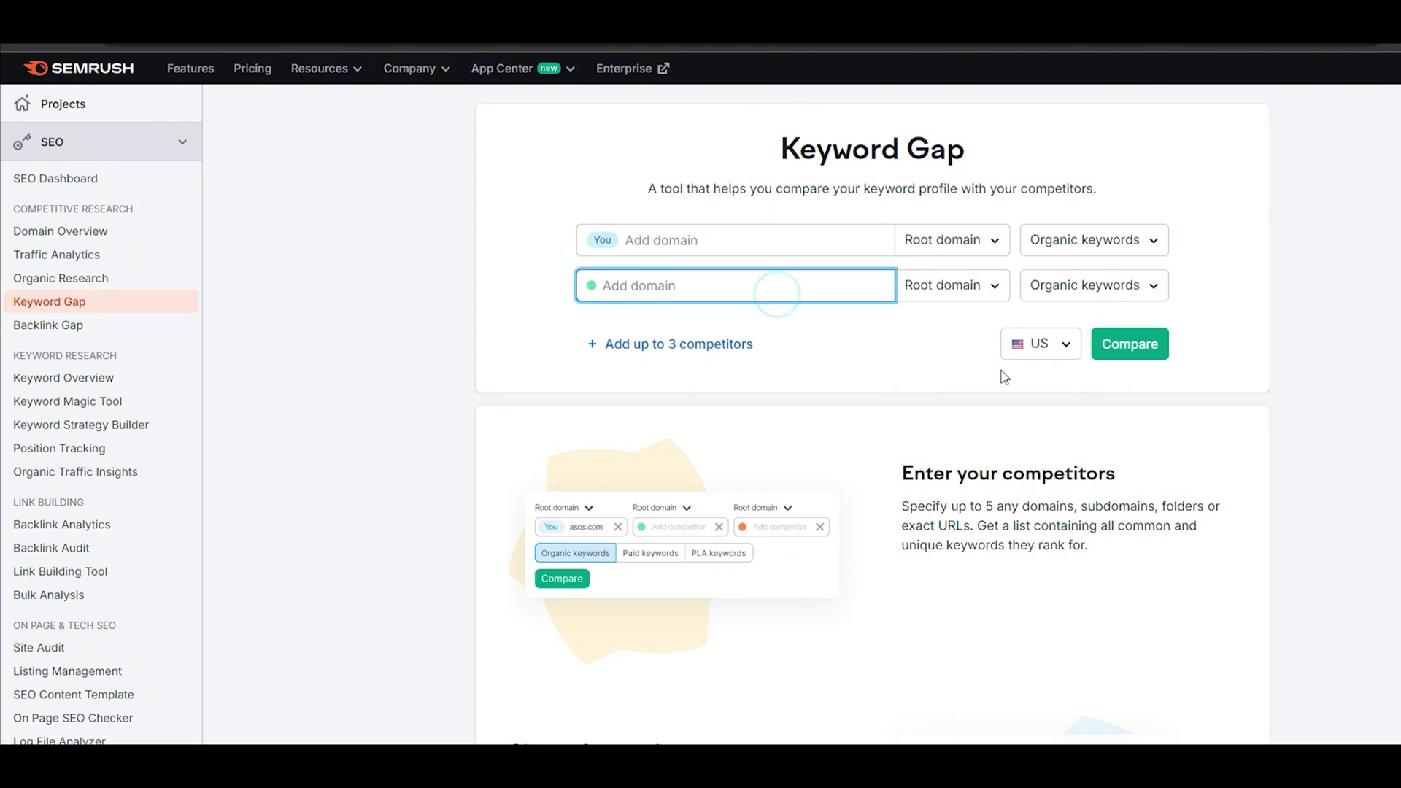
scroll(1057, 325, "down", 7)
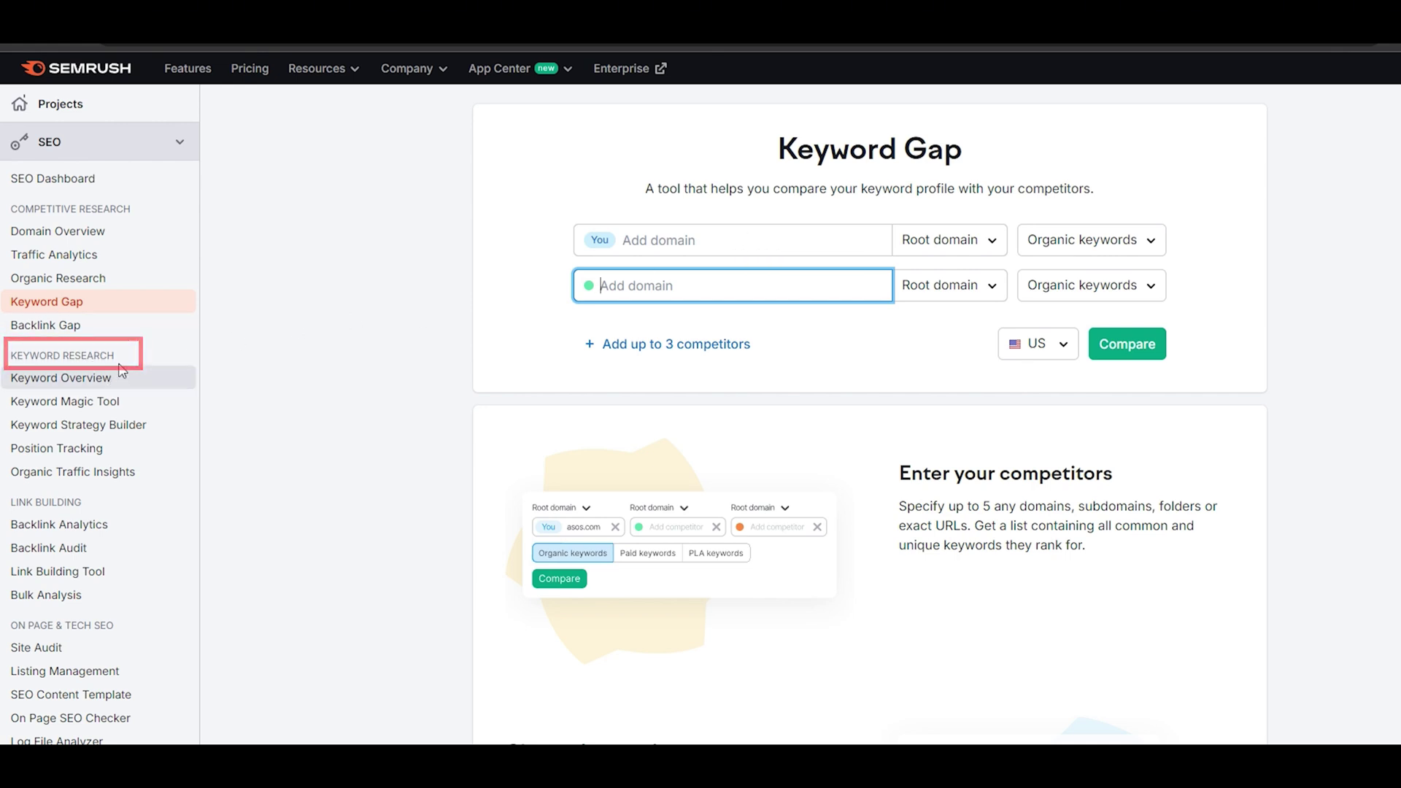
Step: Visit the Backlink Gap tool and go on to the Keyword Overview tool
left_click(81, 324)
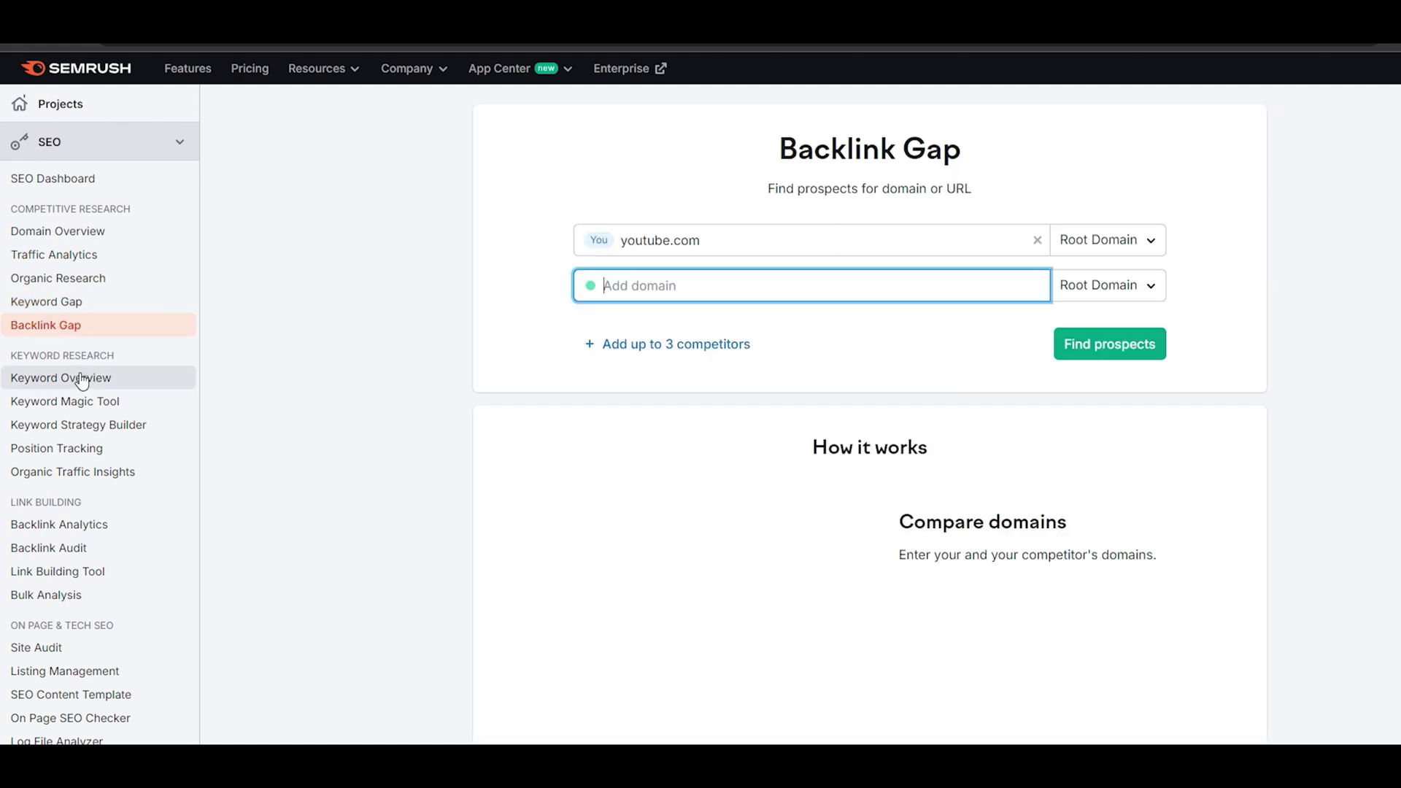
left_click(97, 378)
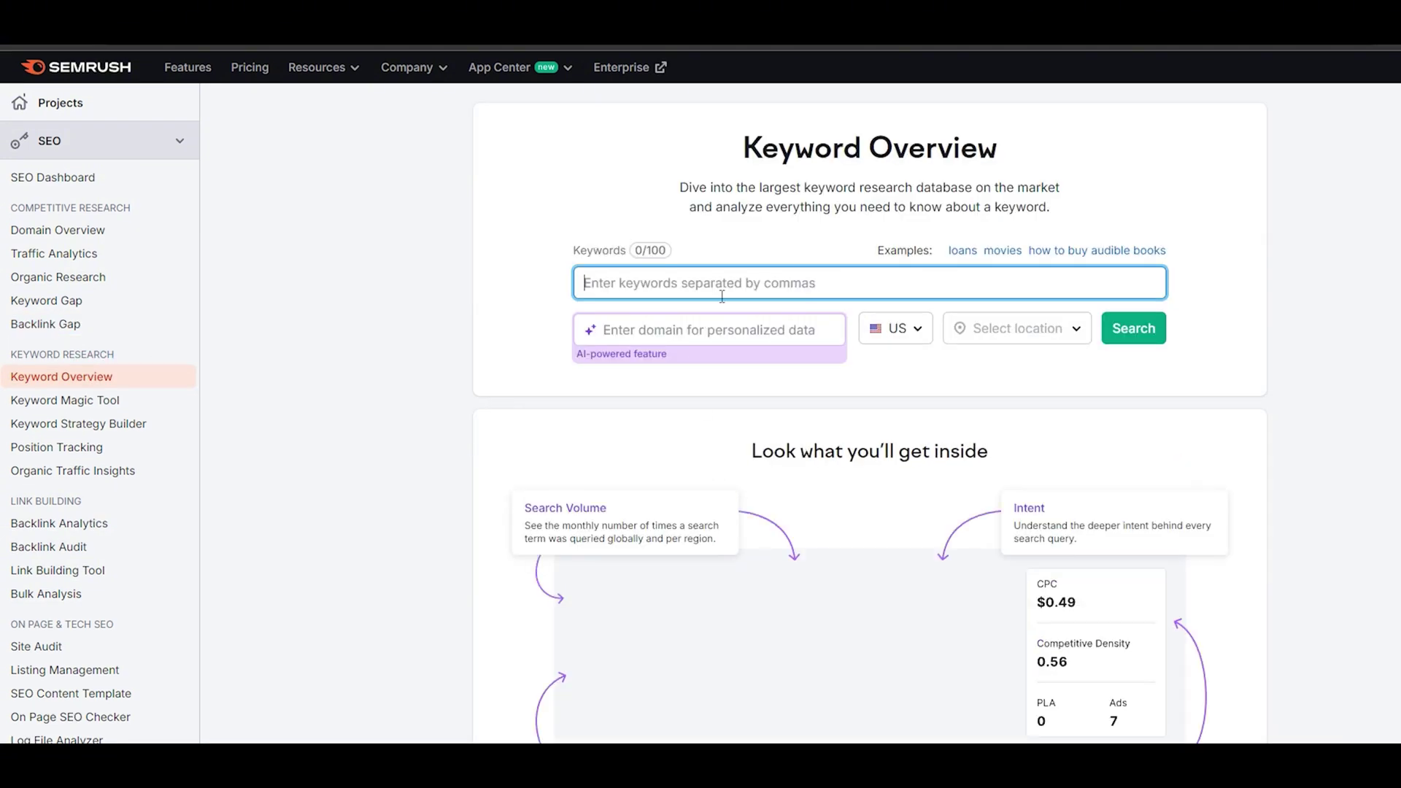
Step: Set the recent domain waterfilterdubai.com as the domain for personalized data in Keyword Overview
left_click(687, 285)
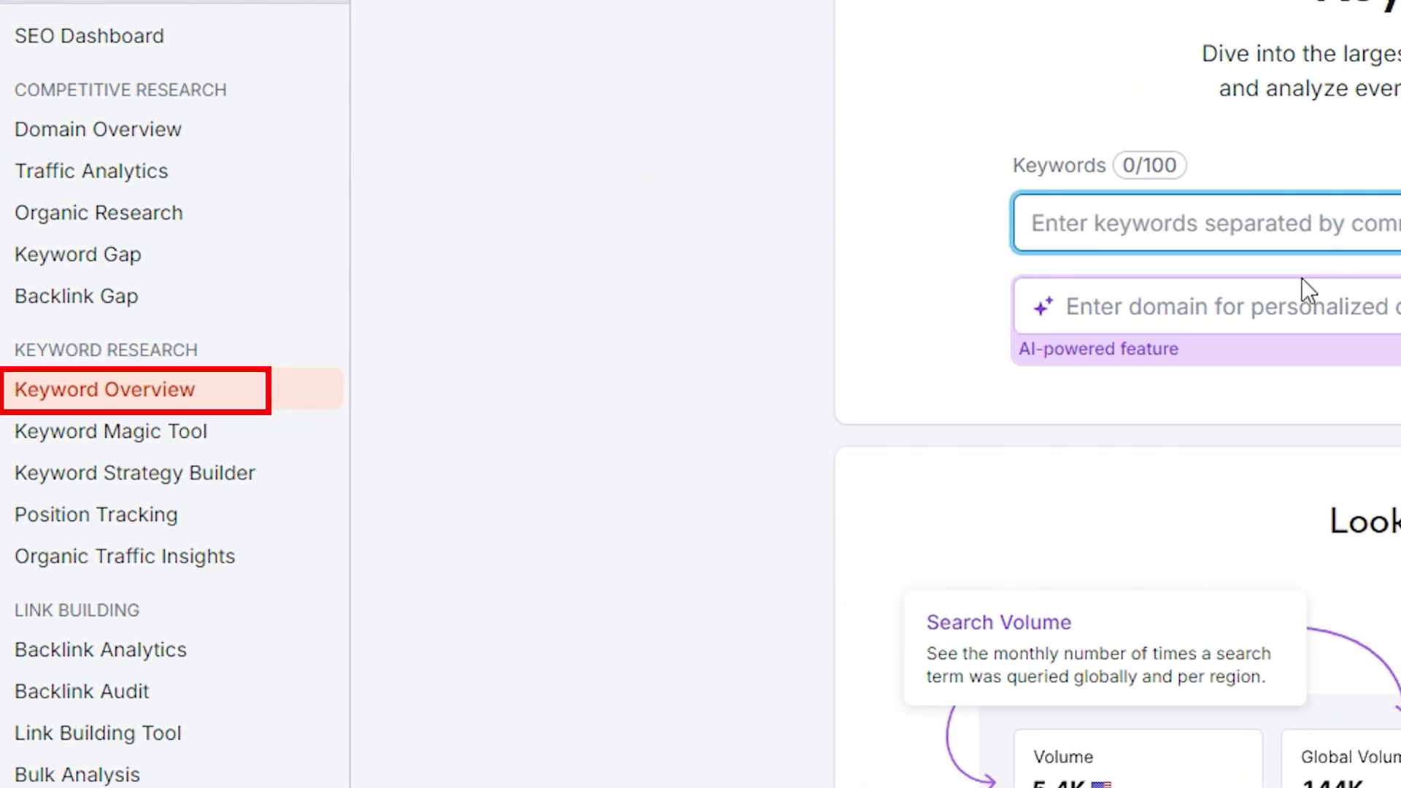
left_click(755, 322)
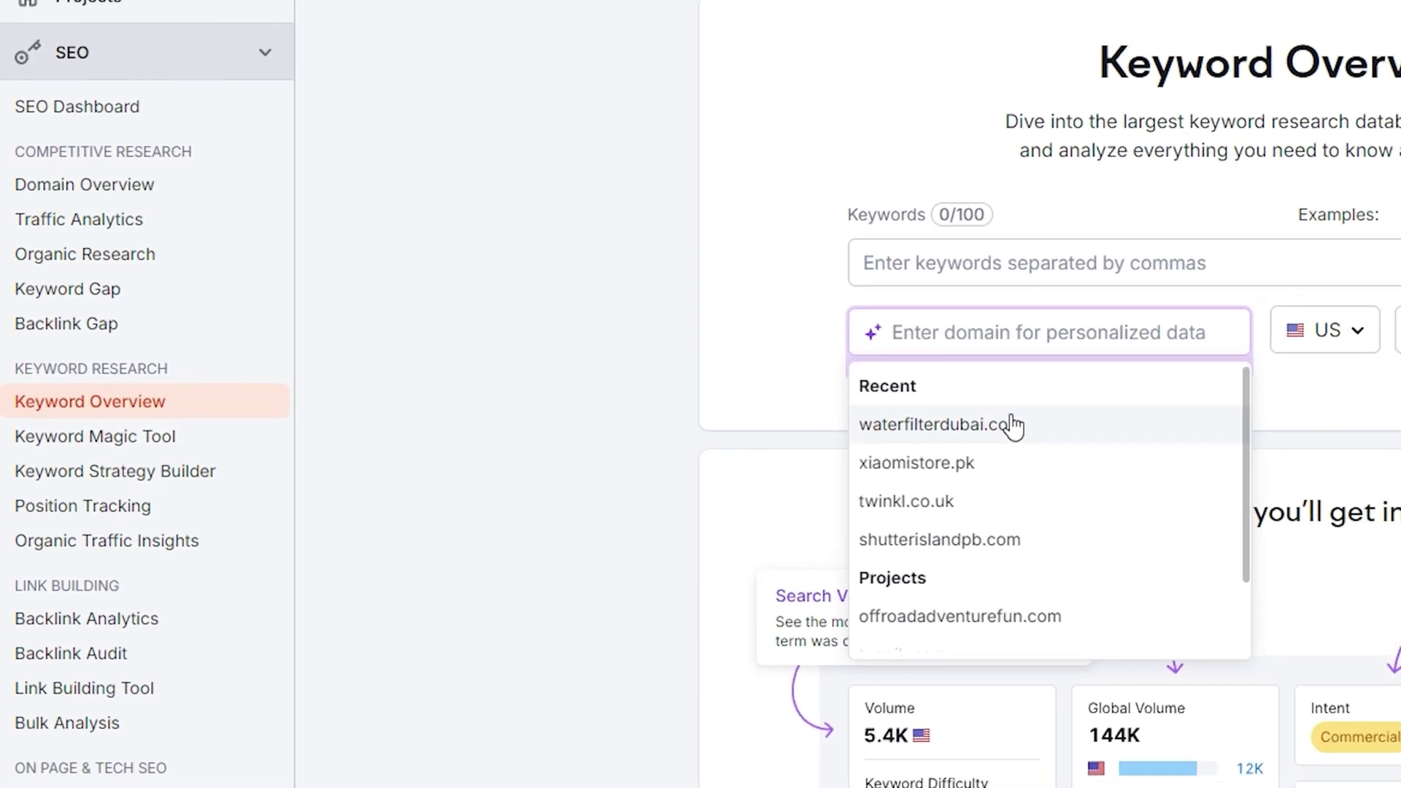
left_click(1012, 425)
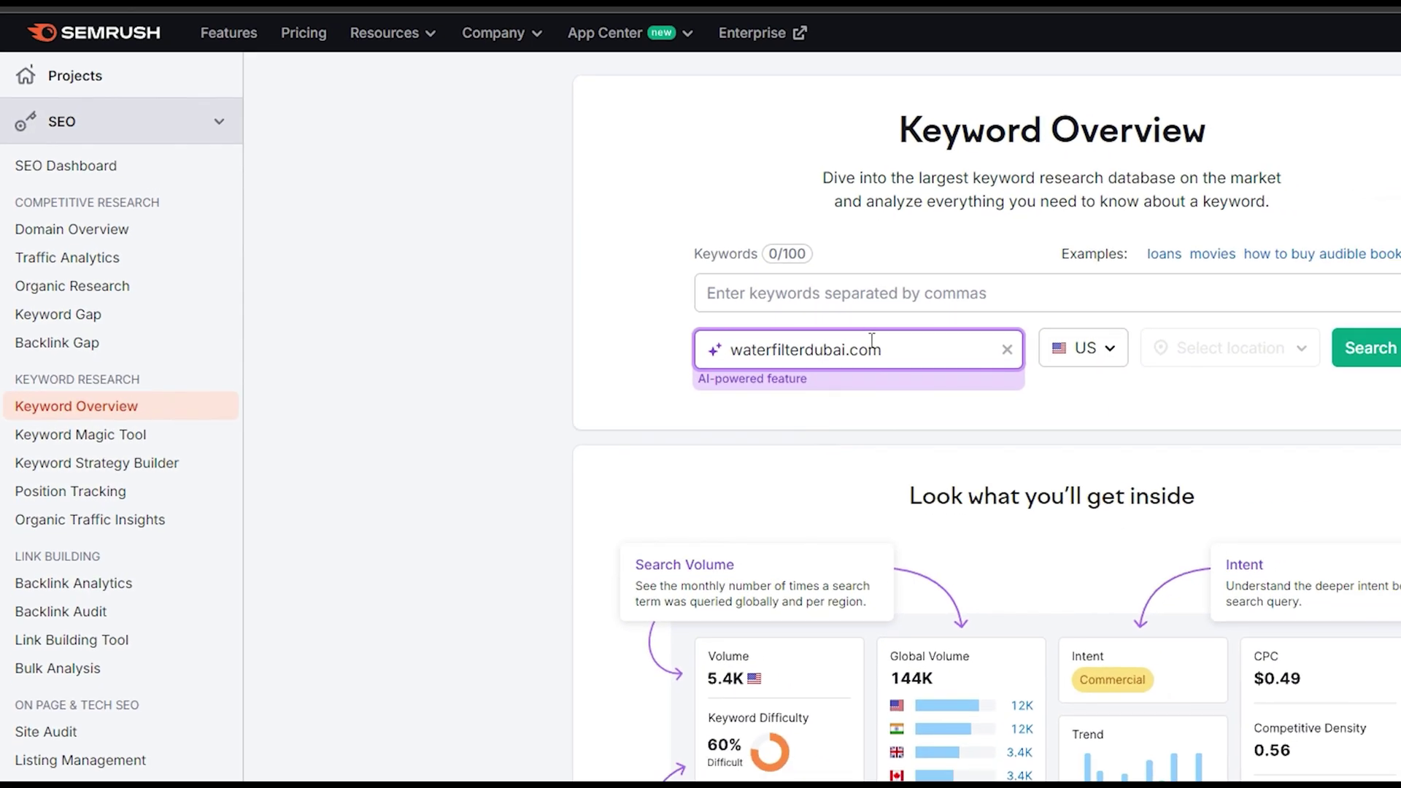
Step: Examine the Keyword Overview page's explanations of search volume, keyword difficulty, intent, CPC, SERP analysis, historical data and keyword ideas
scroll(976, 375, "down", 10)
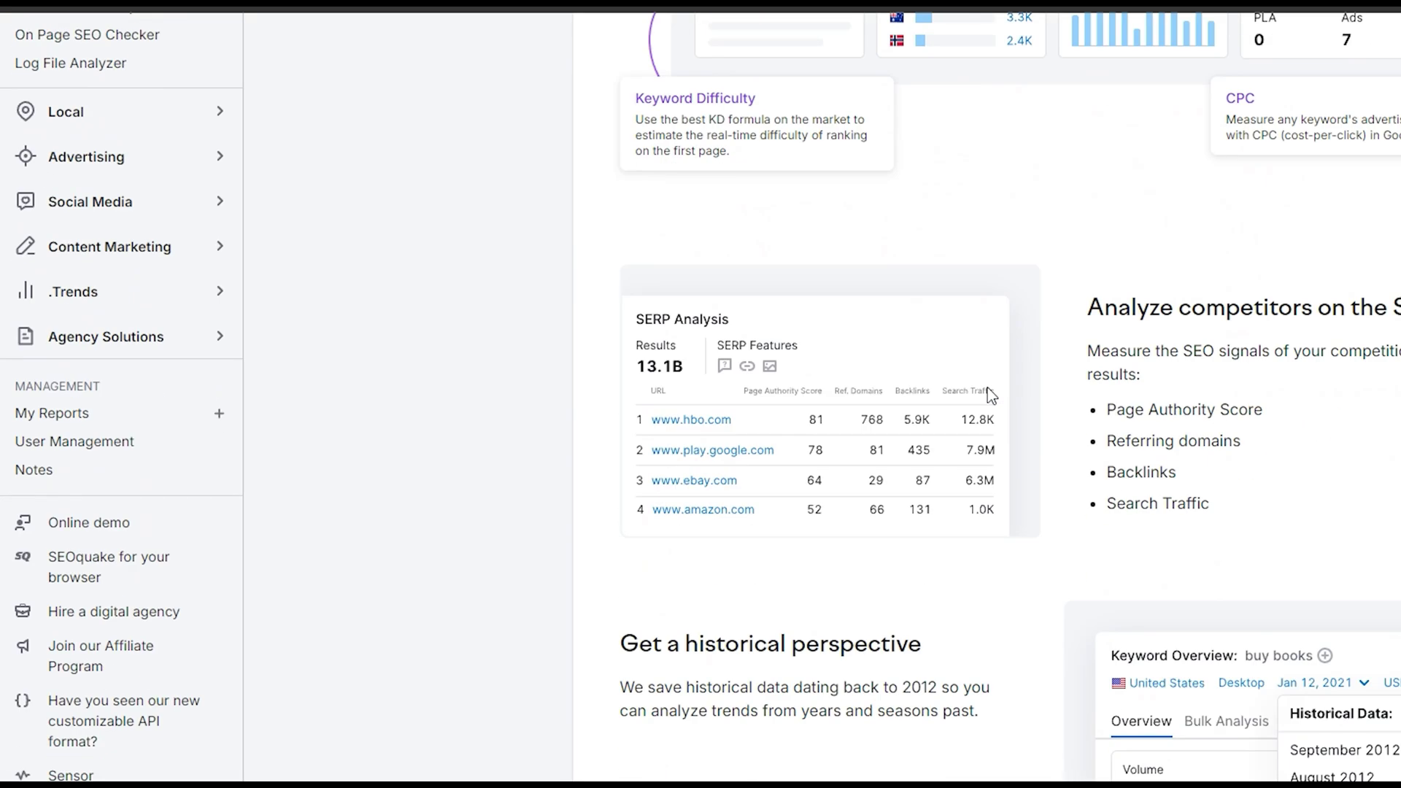
scroll(1202, 383, "down", 10)
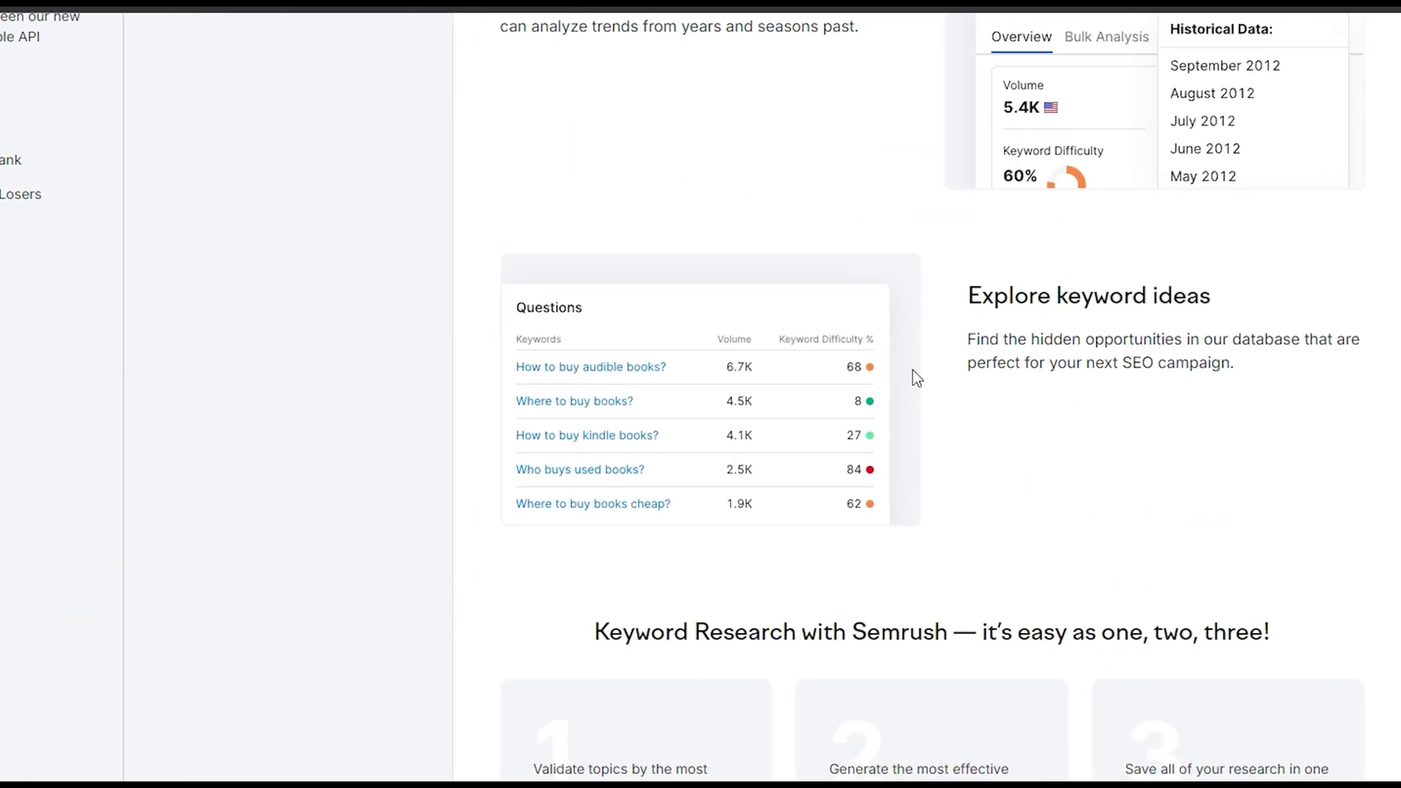
scroll(553, 387, "down", 1)
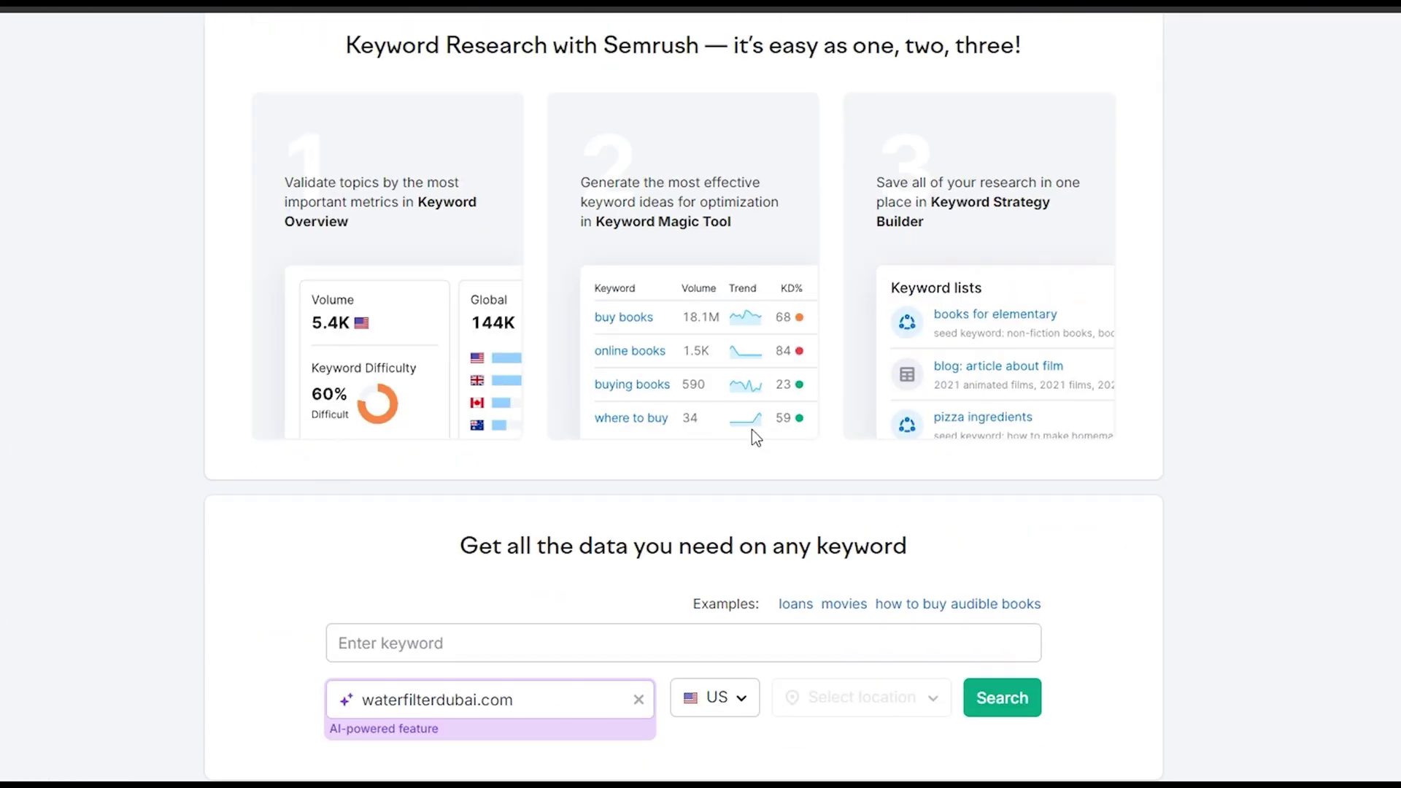
scroll(751, 429, "down", 5)
scroll(766, 423, "up", 7)
scroll(775, 429, "up", 20)
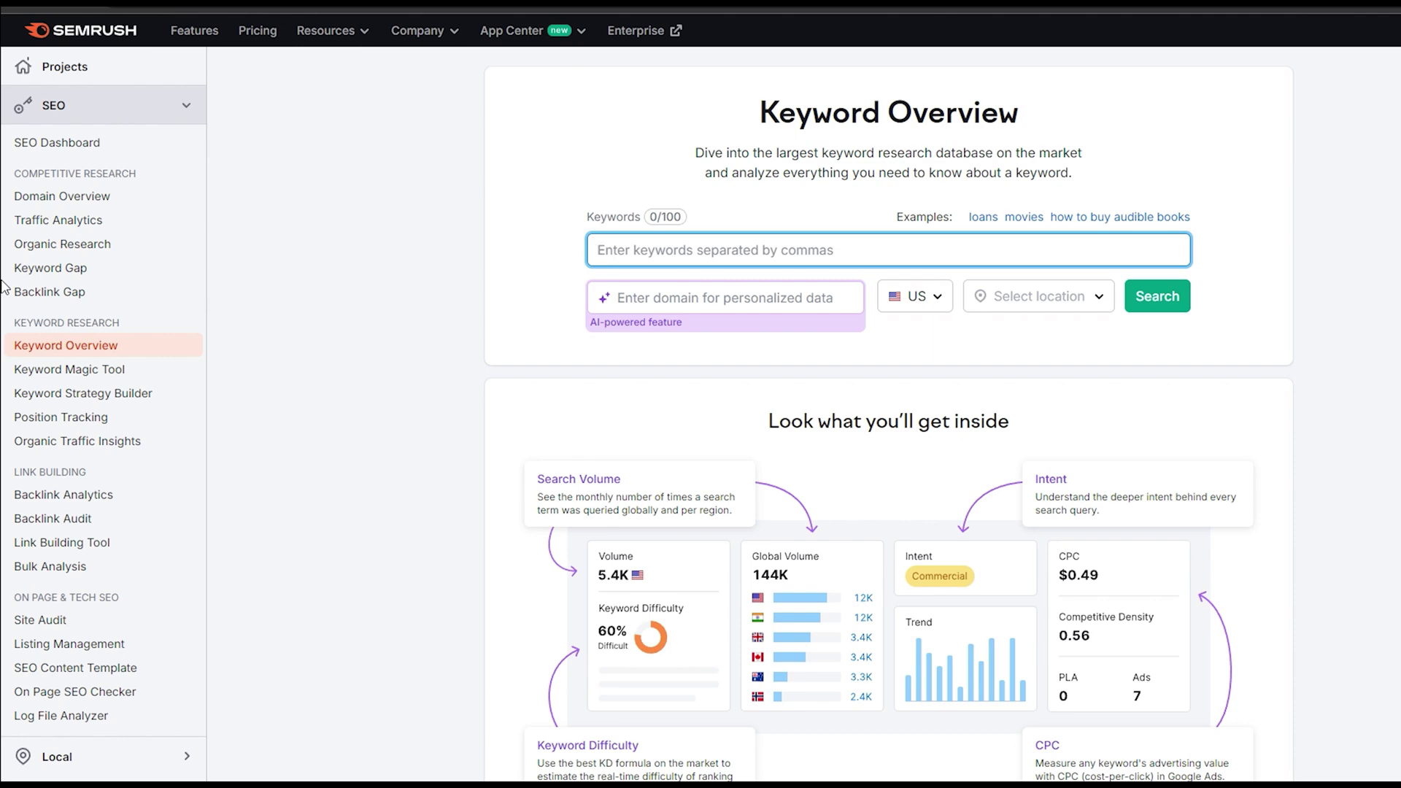
scroll(395, 239, "down", 7)
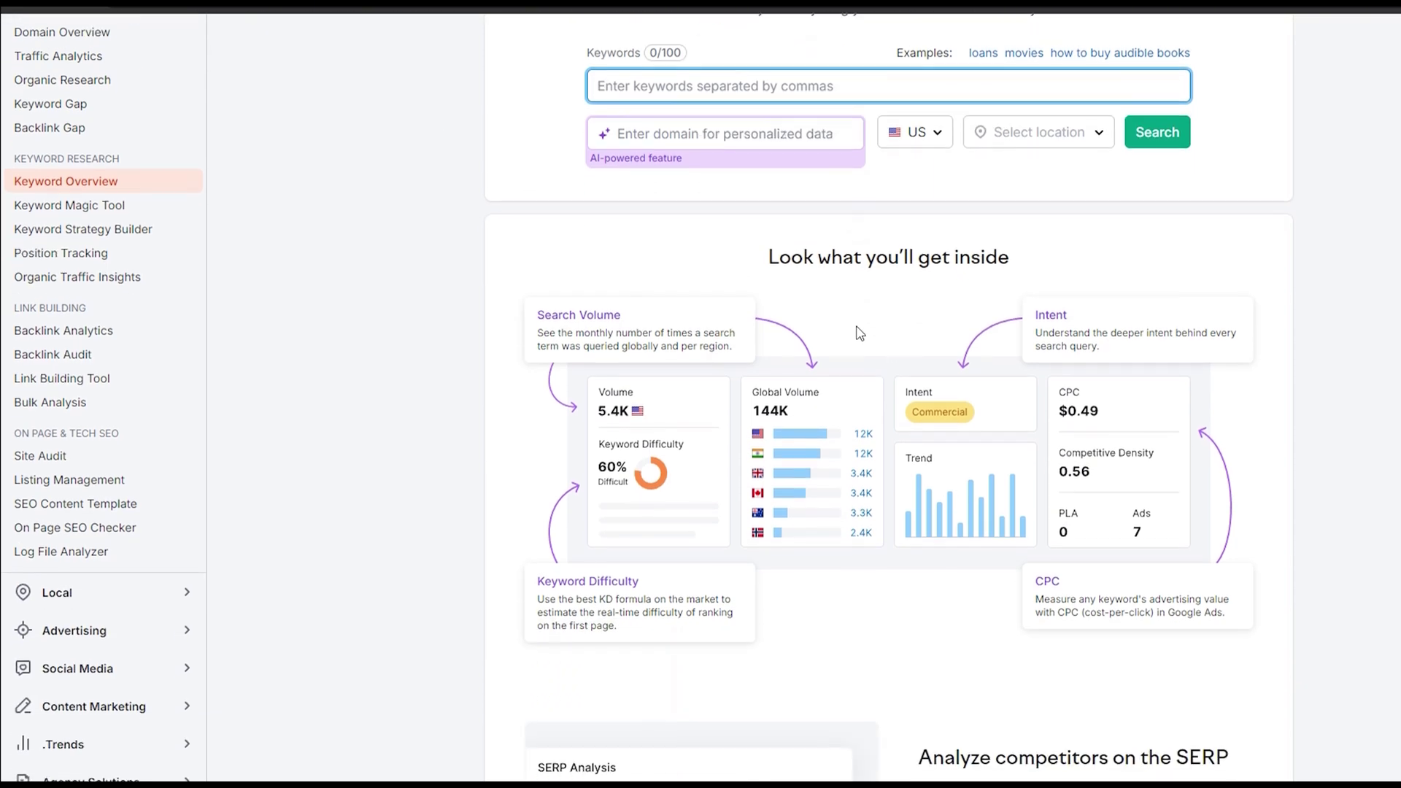
scroll(898, 357, "down", 15)
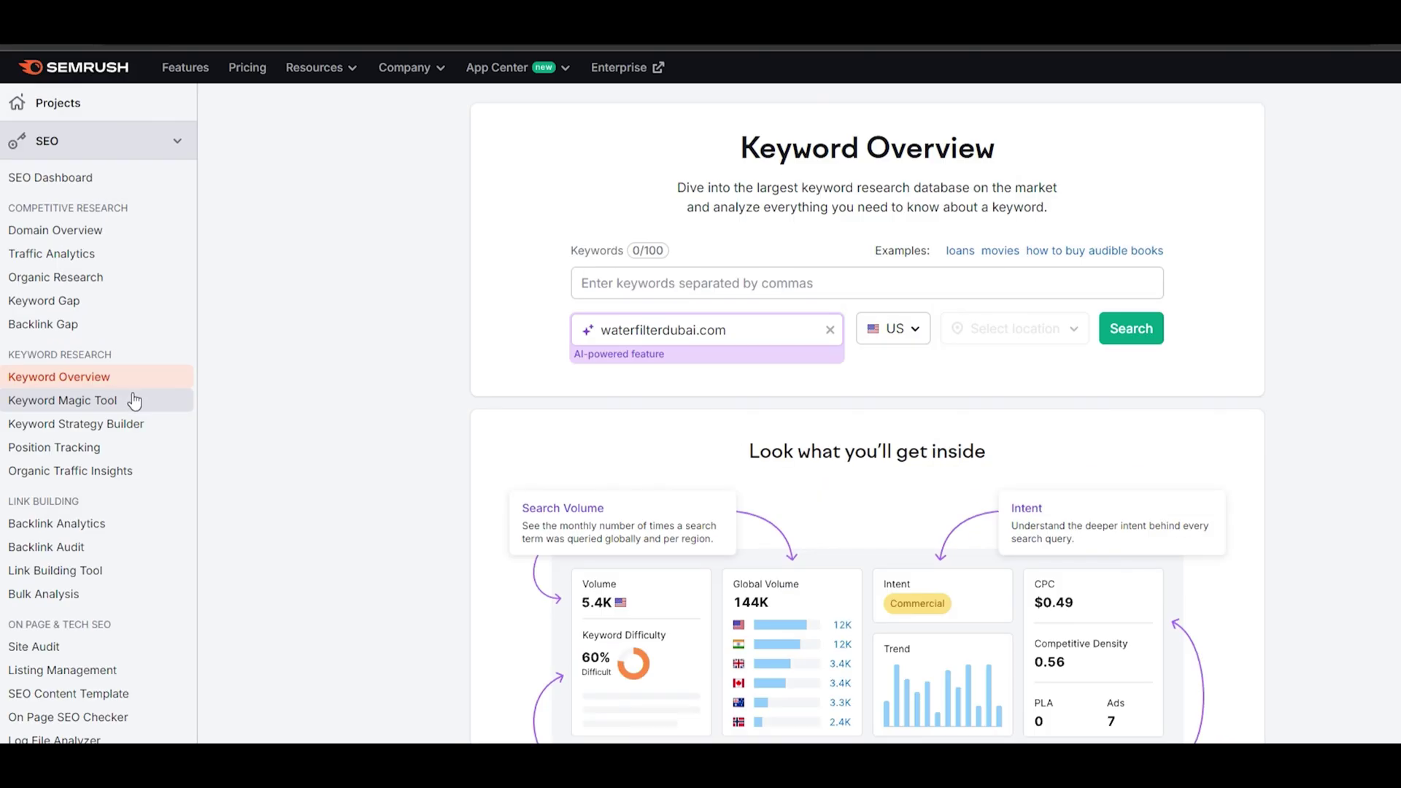
Step: Open the Keyword Magic Tool and look over its keyword search form and recent searches
left_click(131, 399)
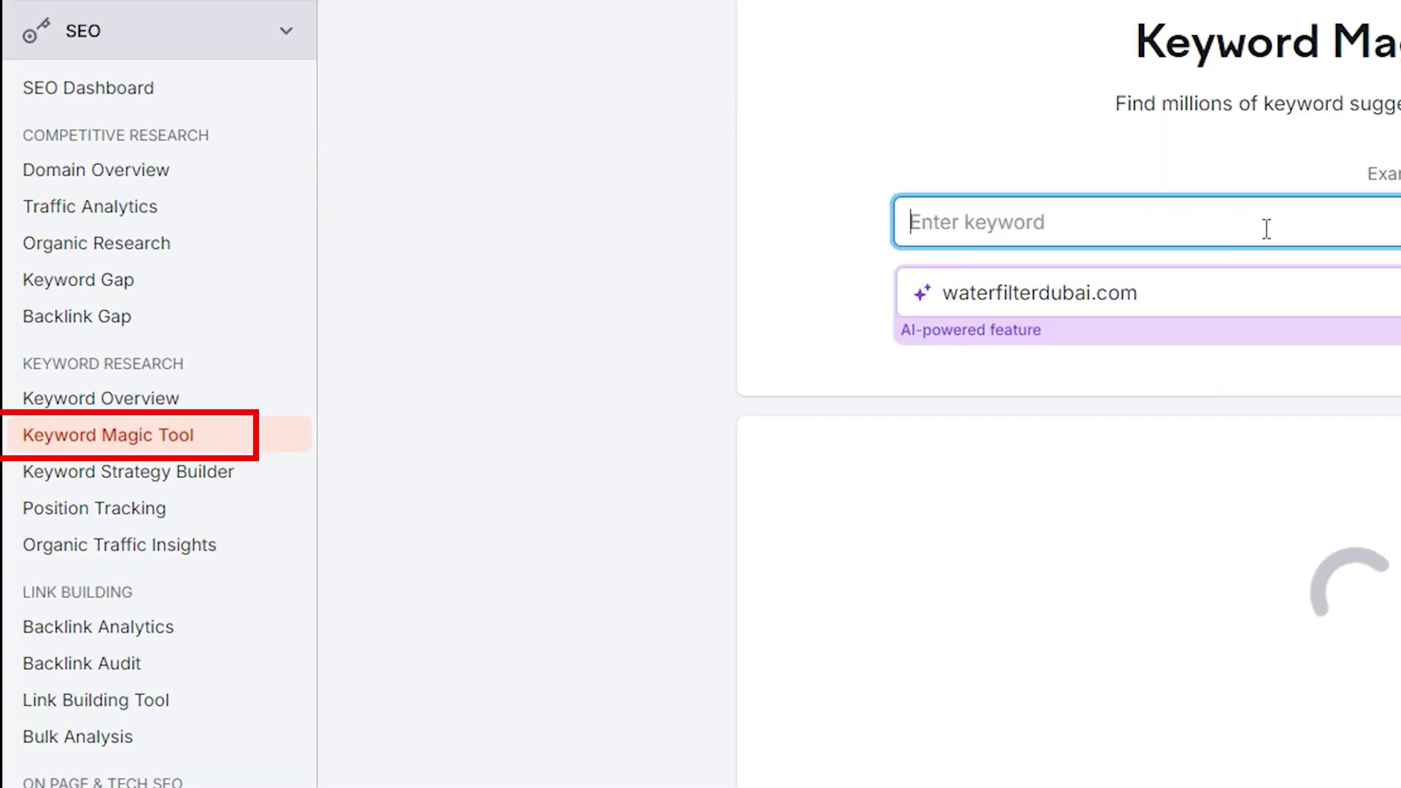
left_click(1092, 220)
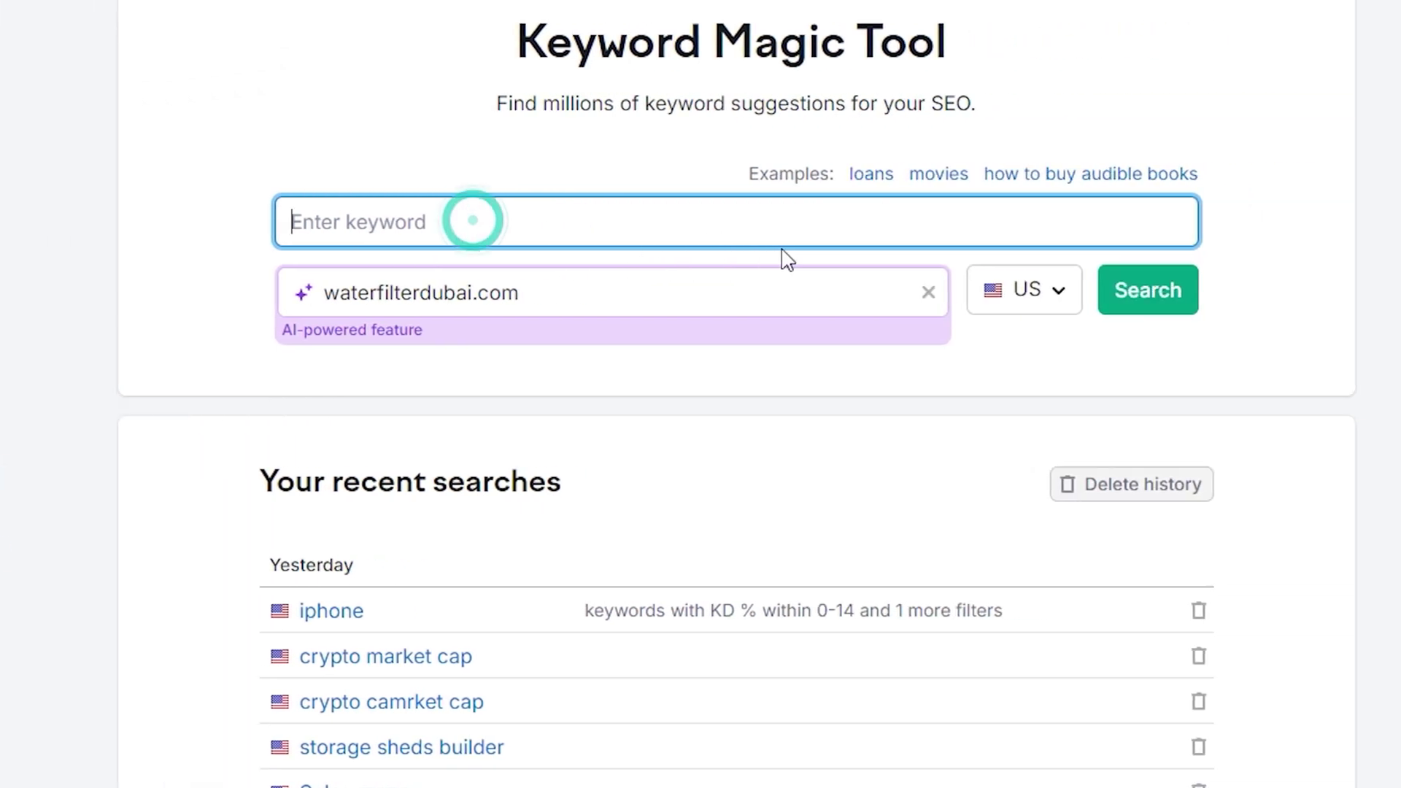
scroll(787, 259, "down", 3)
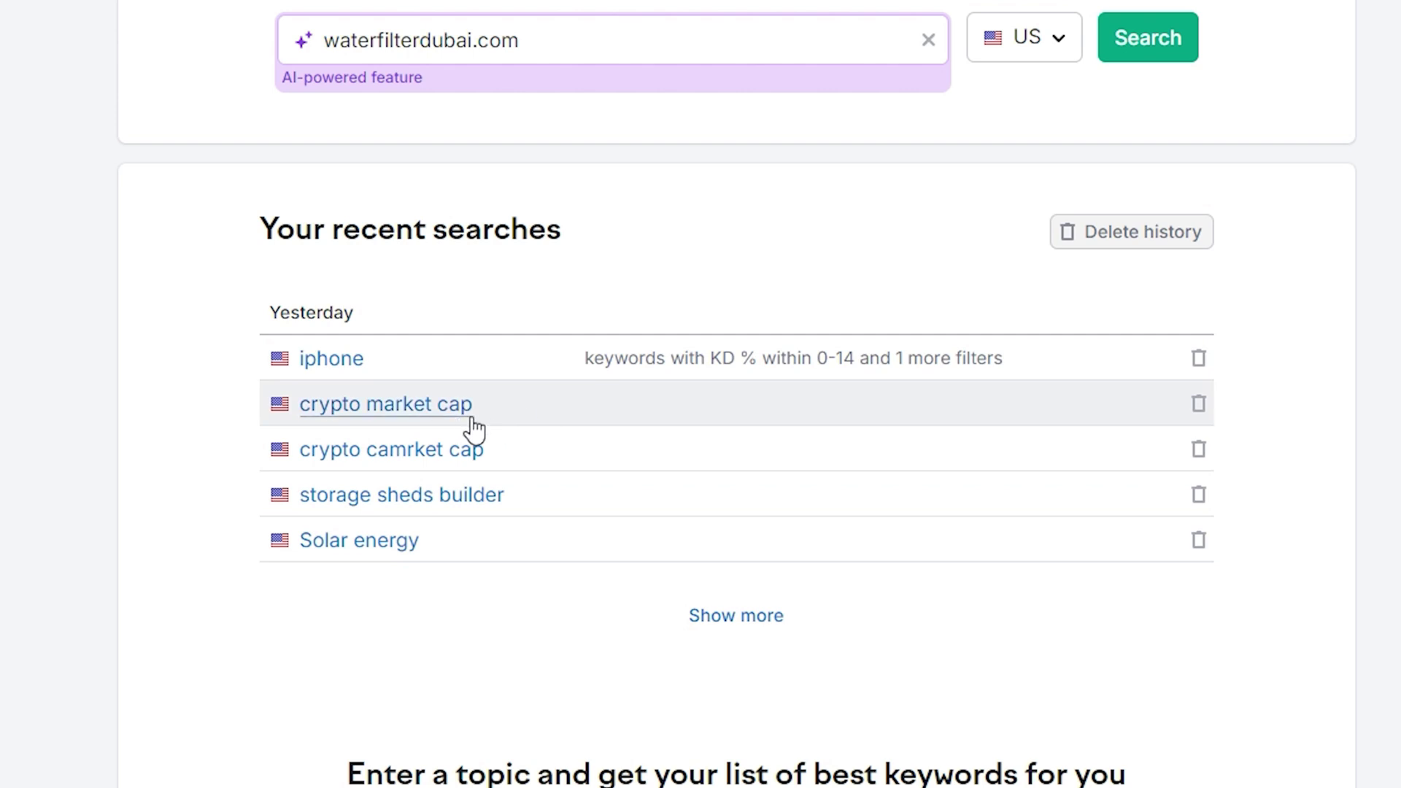
scroll(985, 494, "down", 5)
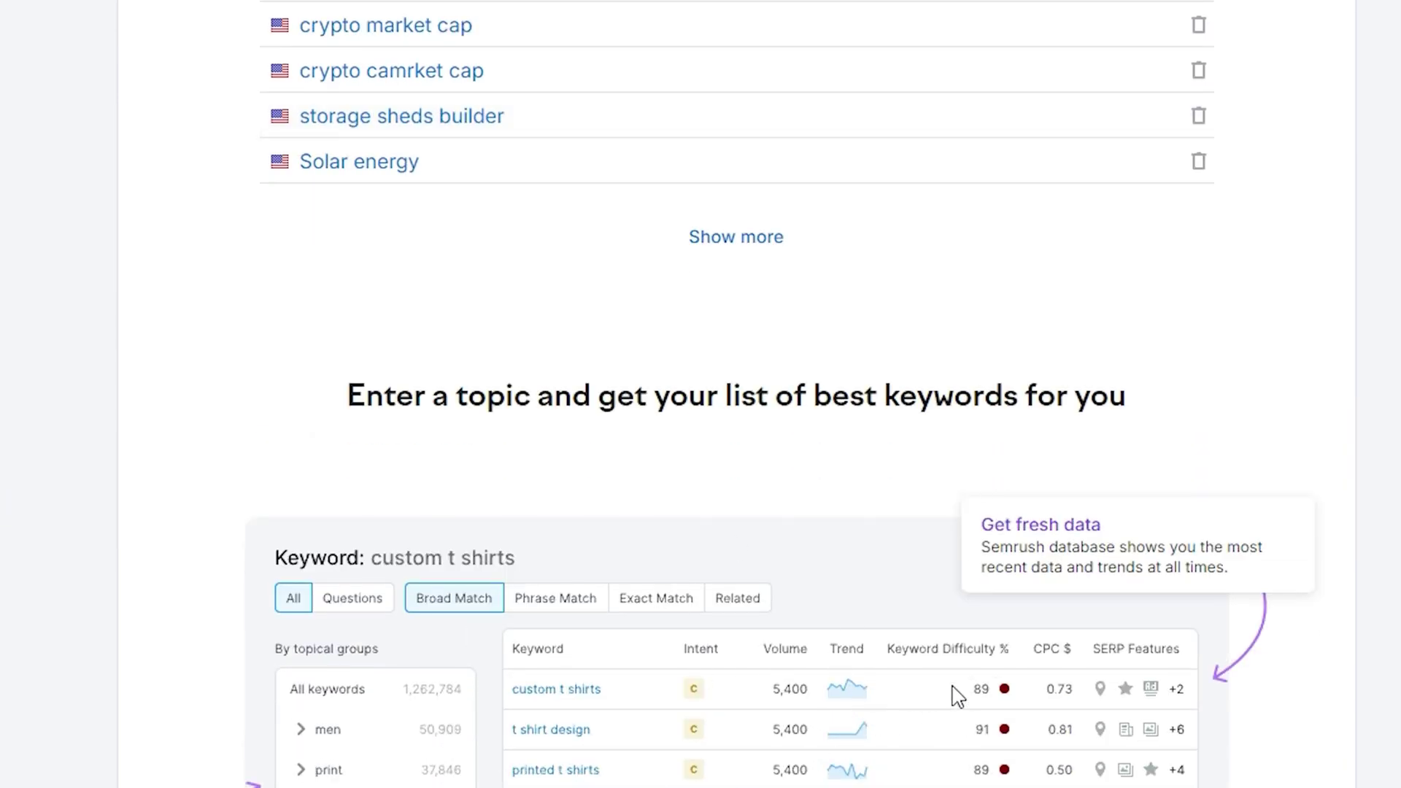
Step: Examine the Keyword Magic Tool page's sample keyword table, topical groups, three-part keyword research workflow and FAQ
scroll(957, 696, "down", 7)
scroll(562, 569, "down", 3)
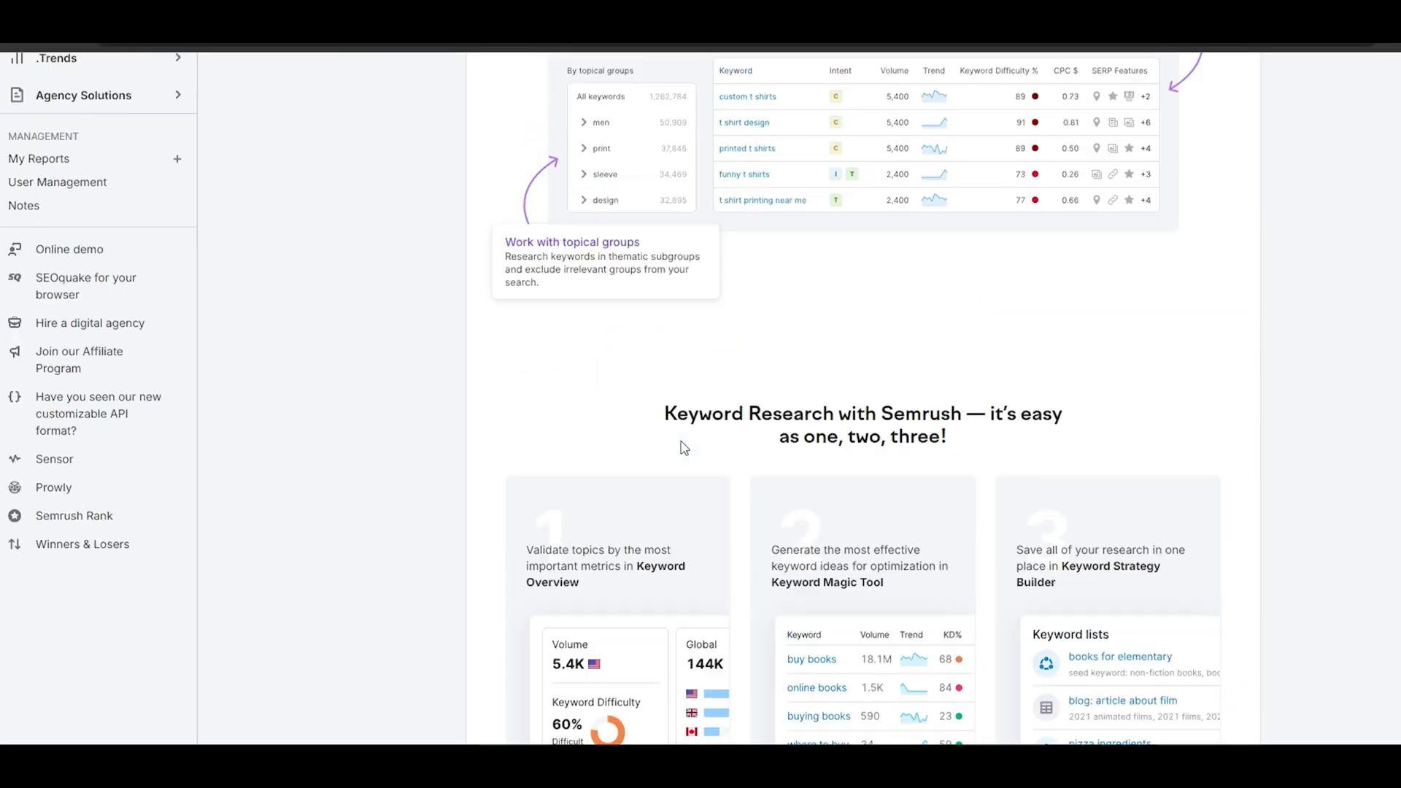
scroll(688, 444, "up", 4)
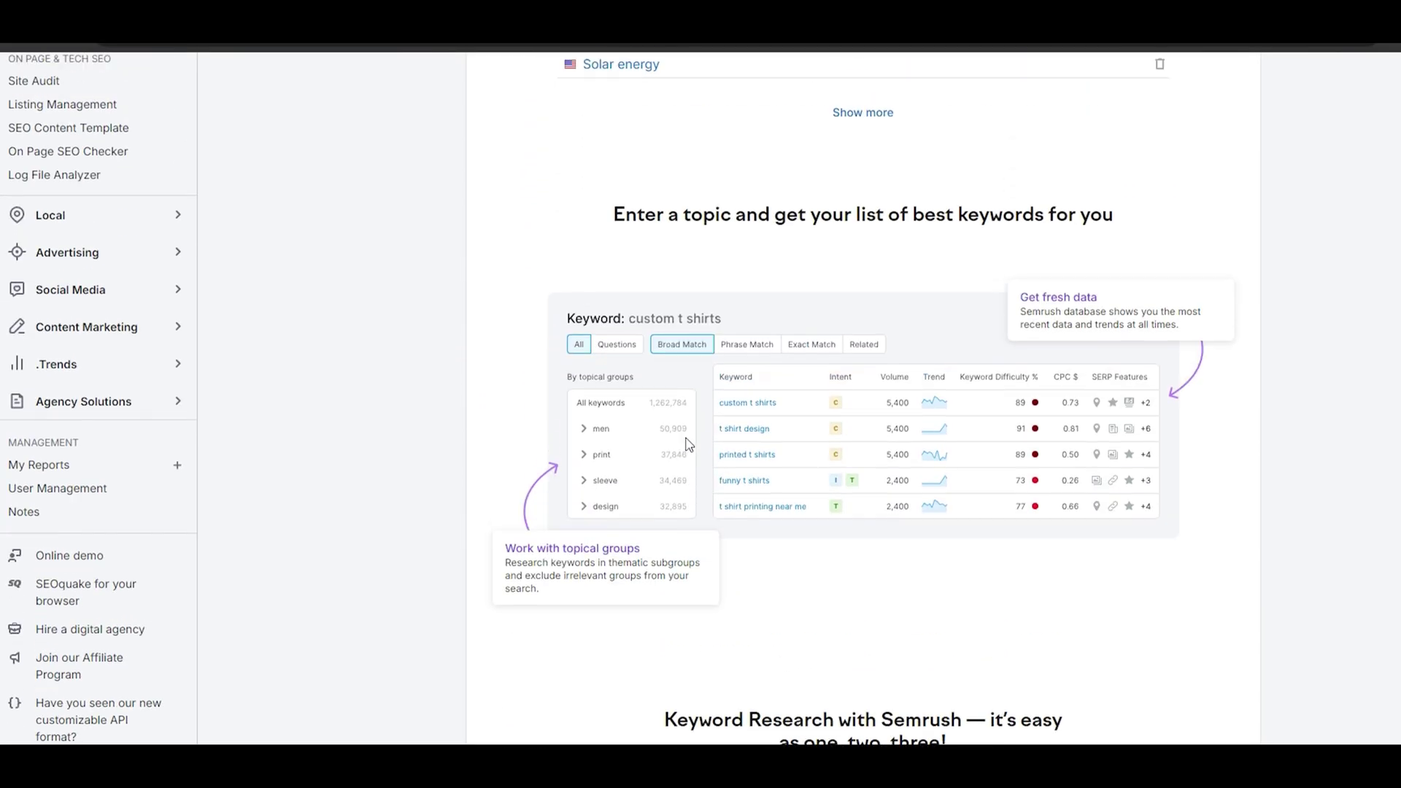
scroll(941, 551, "down", 4)
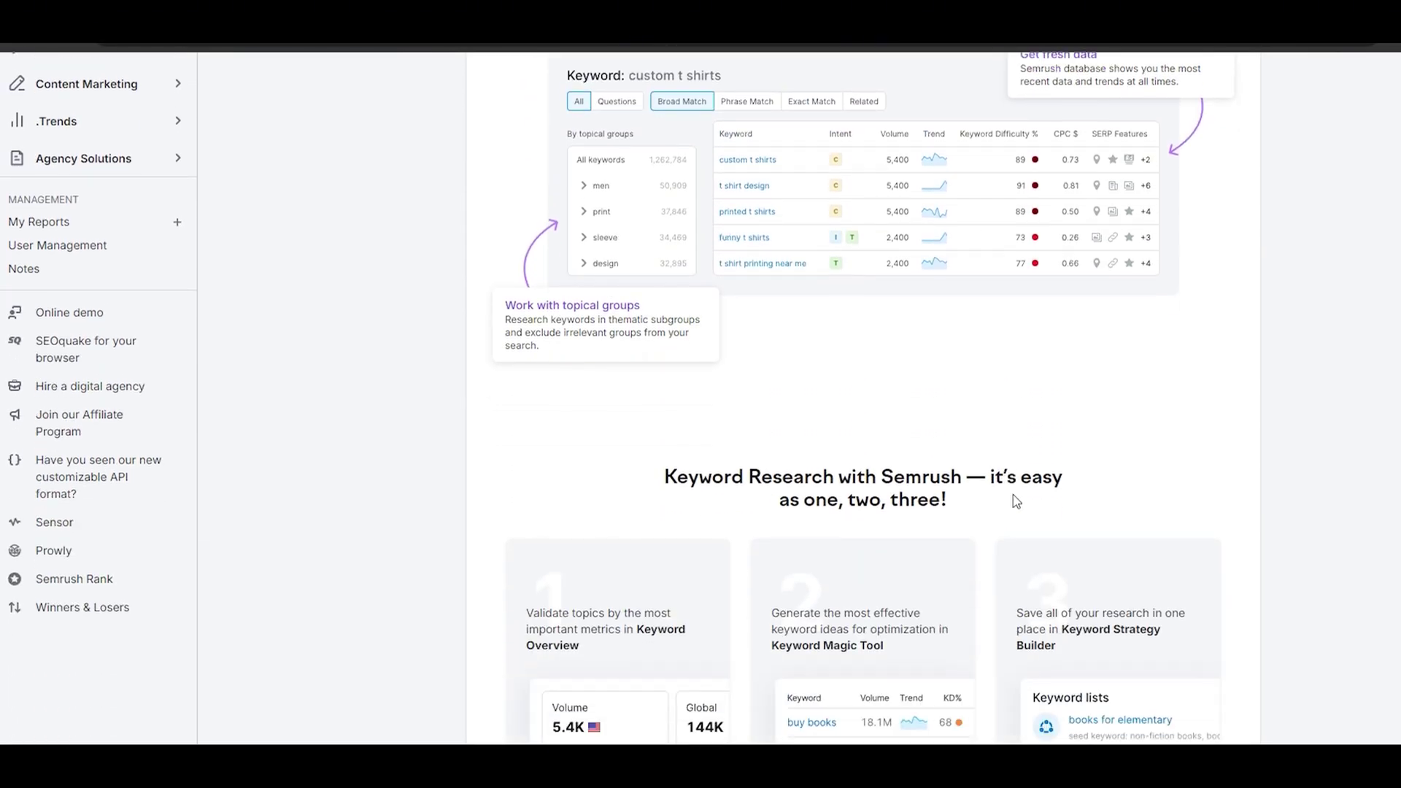
scroll(1025, 467, "down", 2)
scroll(976, 436, "down", 12)
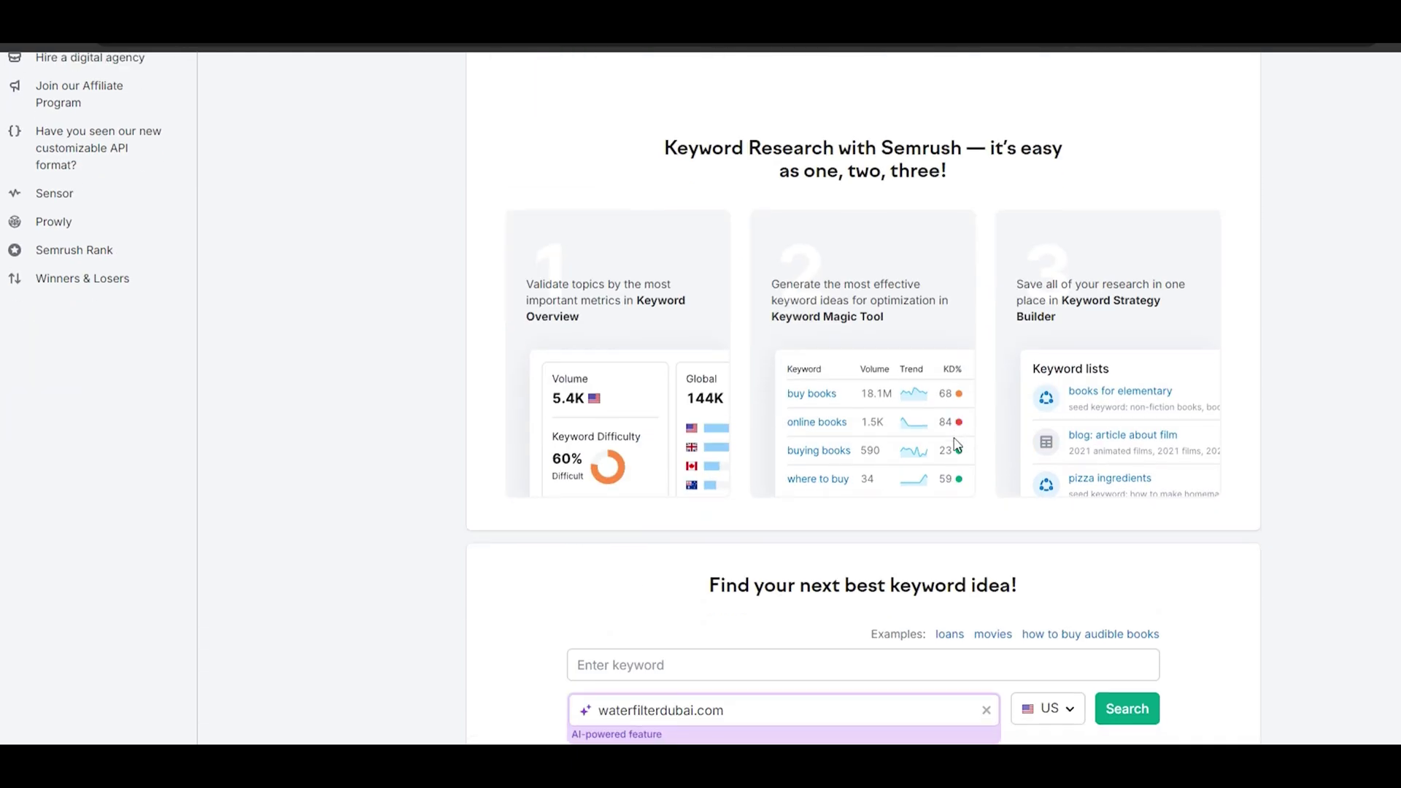
scroll(986, 413, "down", 4)
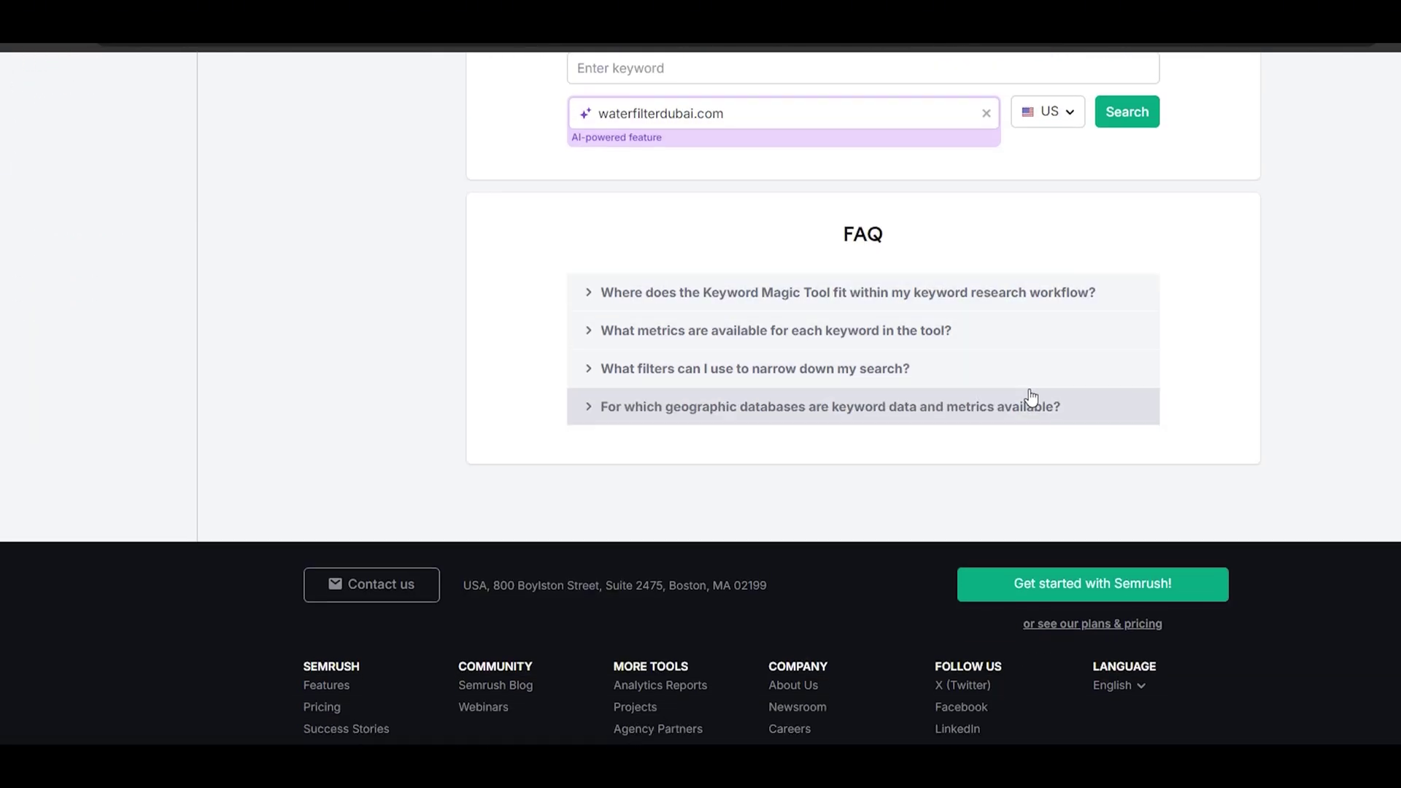
scroll(960, 353, "up", 20)
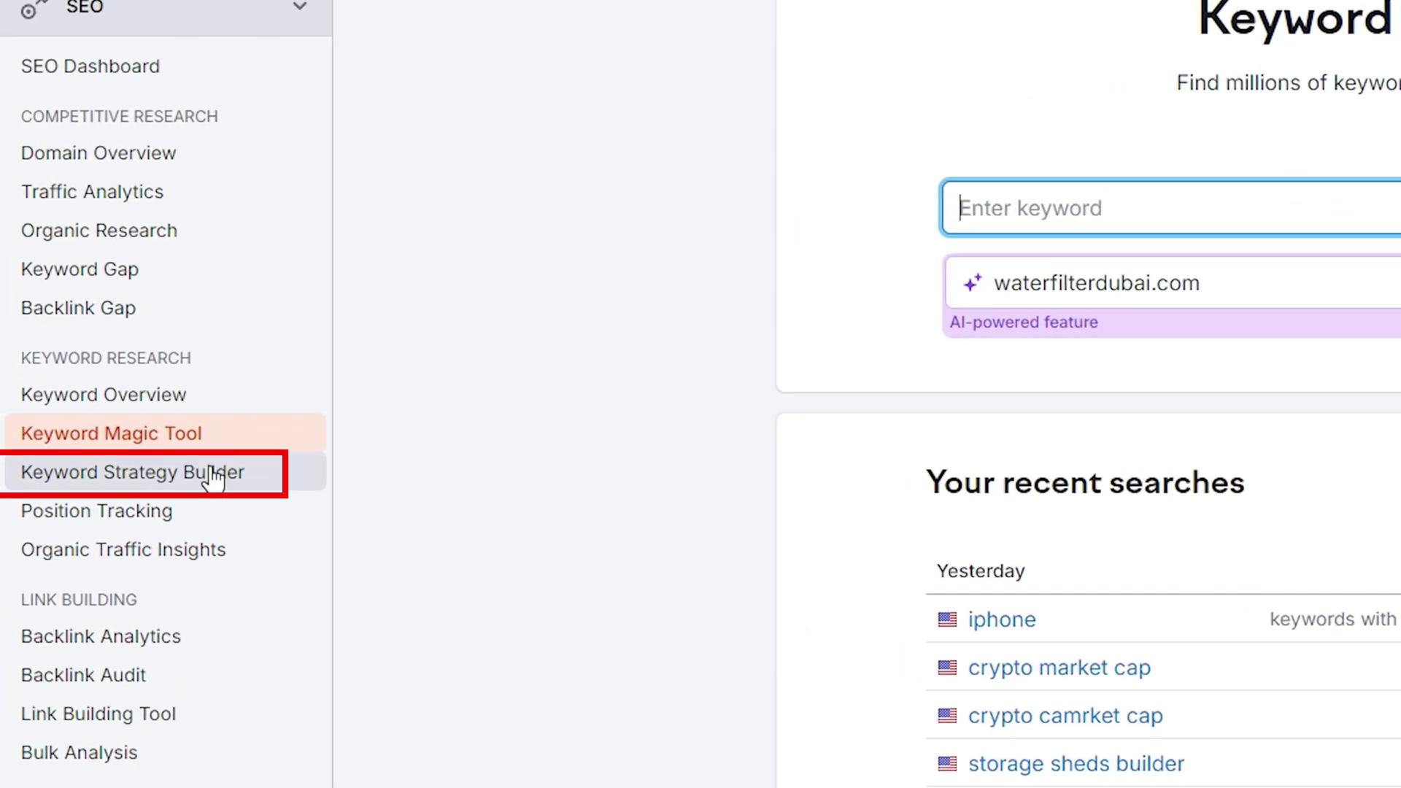
Step: Open the Keyword Strategy Builder and review its seed keyword form and the existing keyword lists
left_click(213, 476)
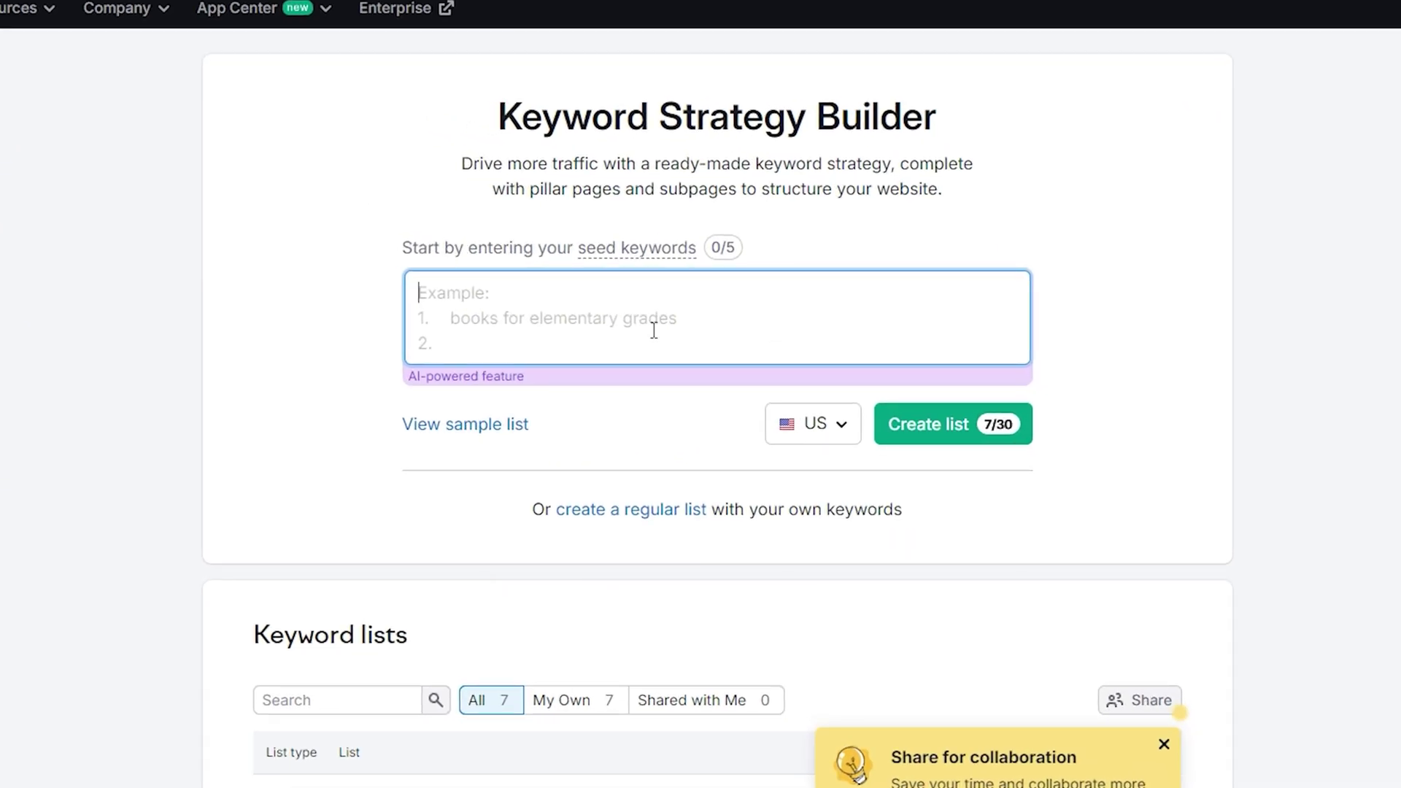
scroll(654, 330, "down", 3)
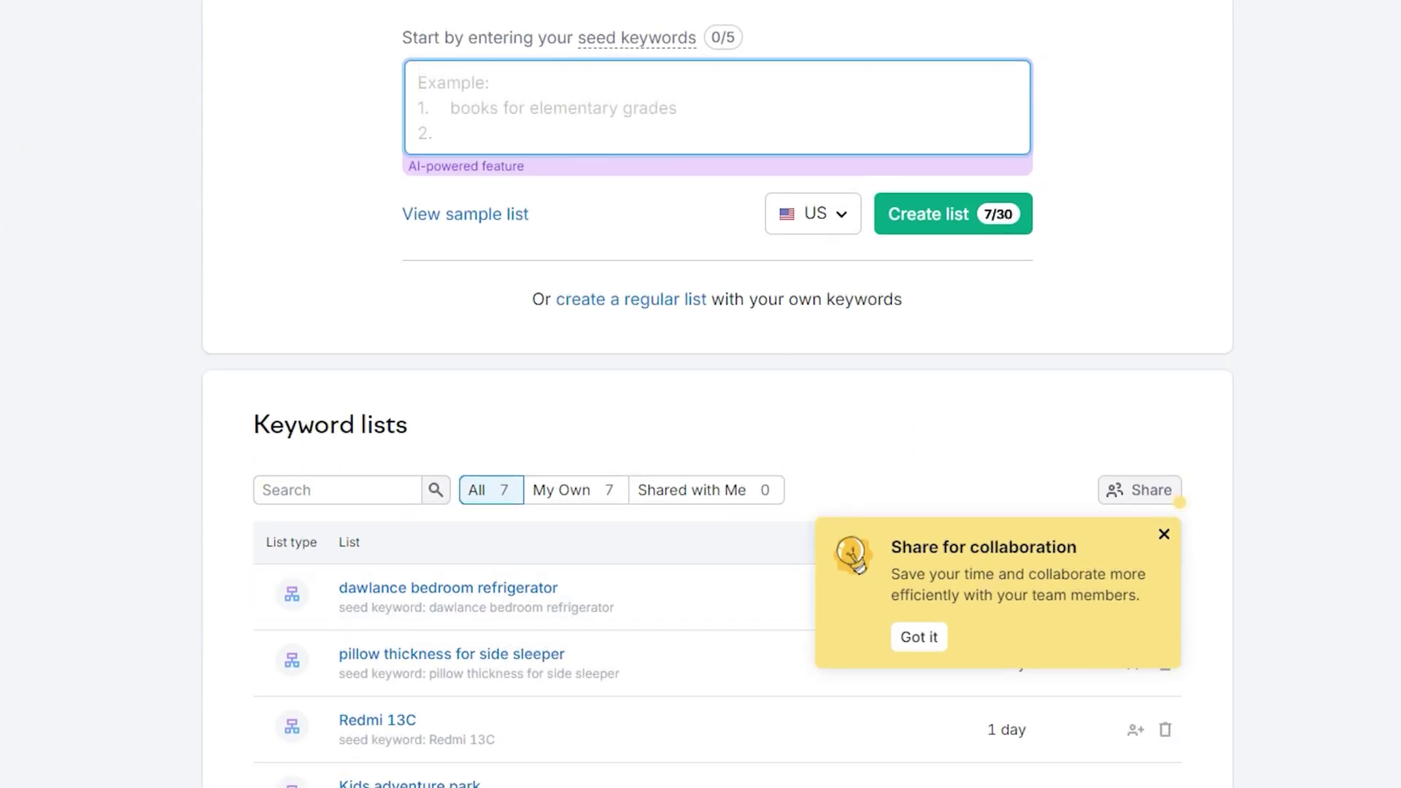
scroll(743, 415, "up", 3)
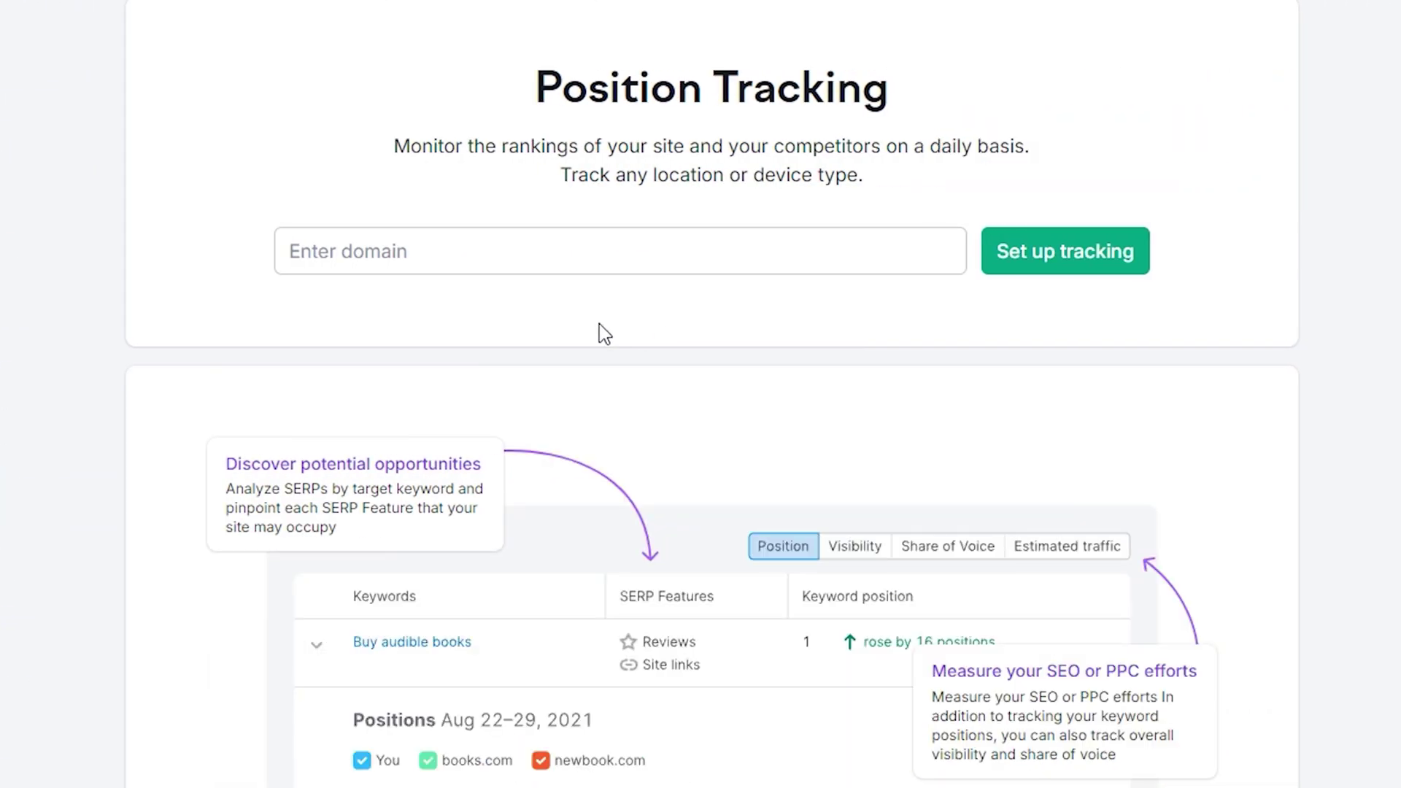
Step: Choose techspike.net as the domain in Position Tracking and open the setup of a new tracking campaign for it
left_click(576, 253)
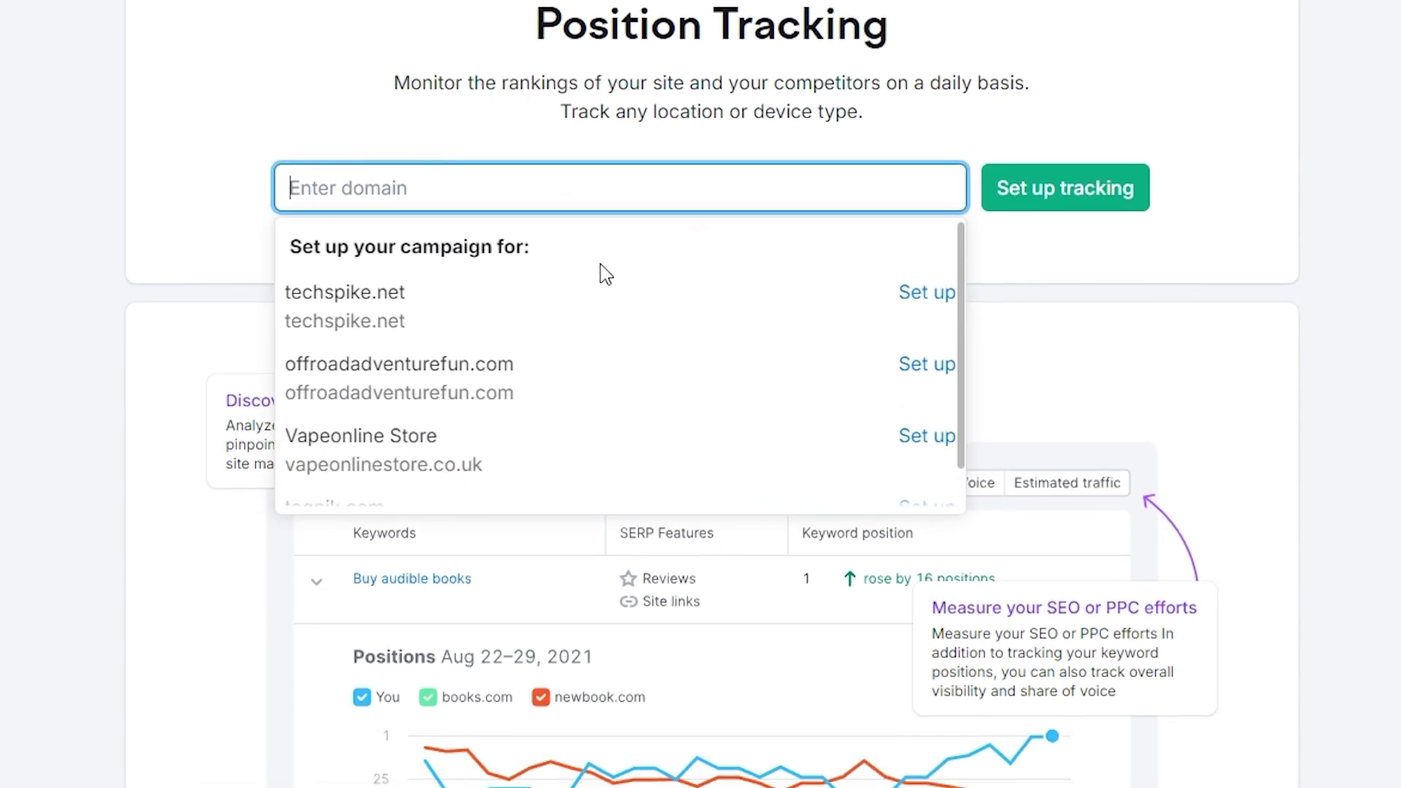
left_click(537, 288)
left_click(442, 302)
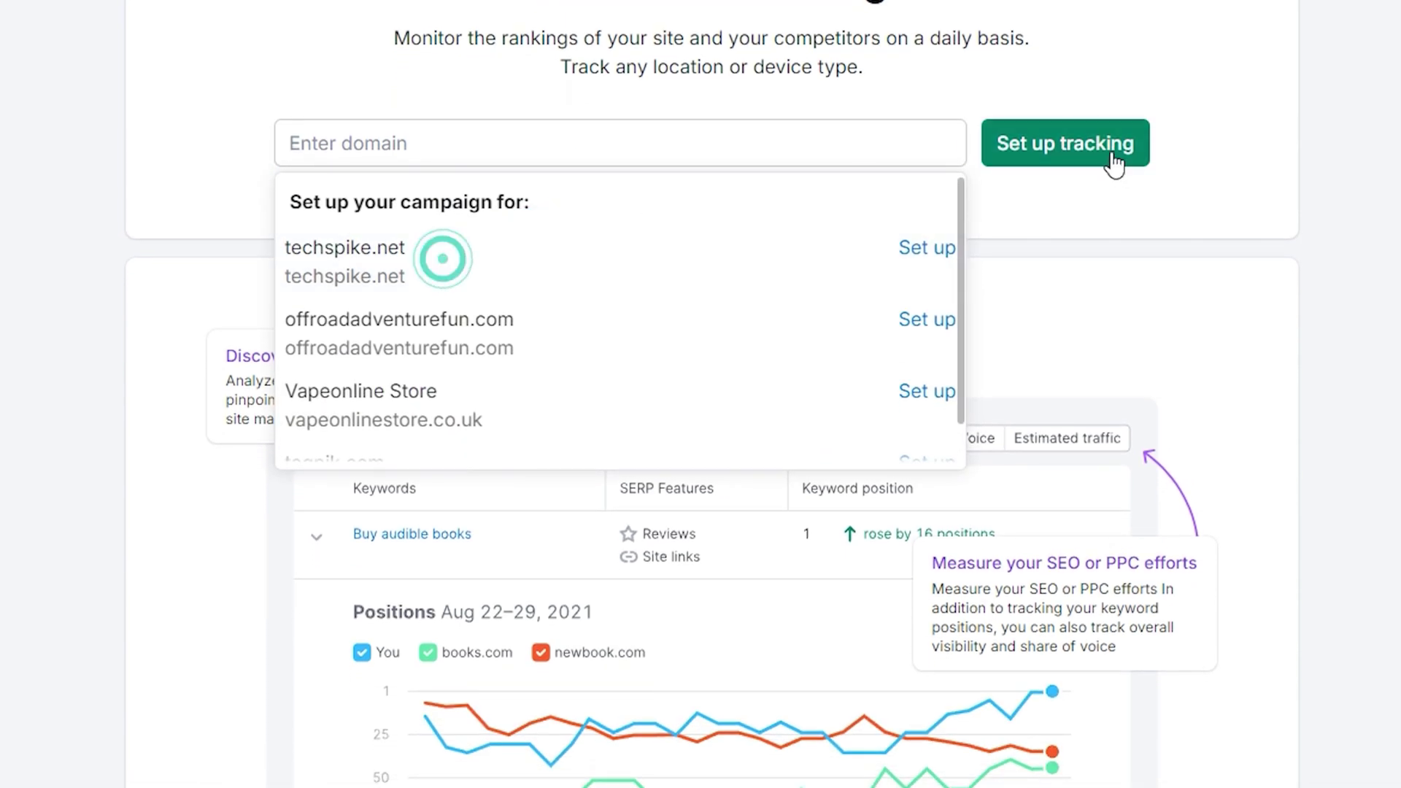
left_click(1111, 150)
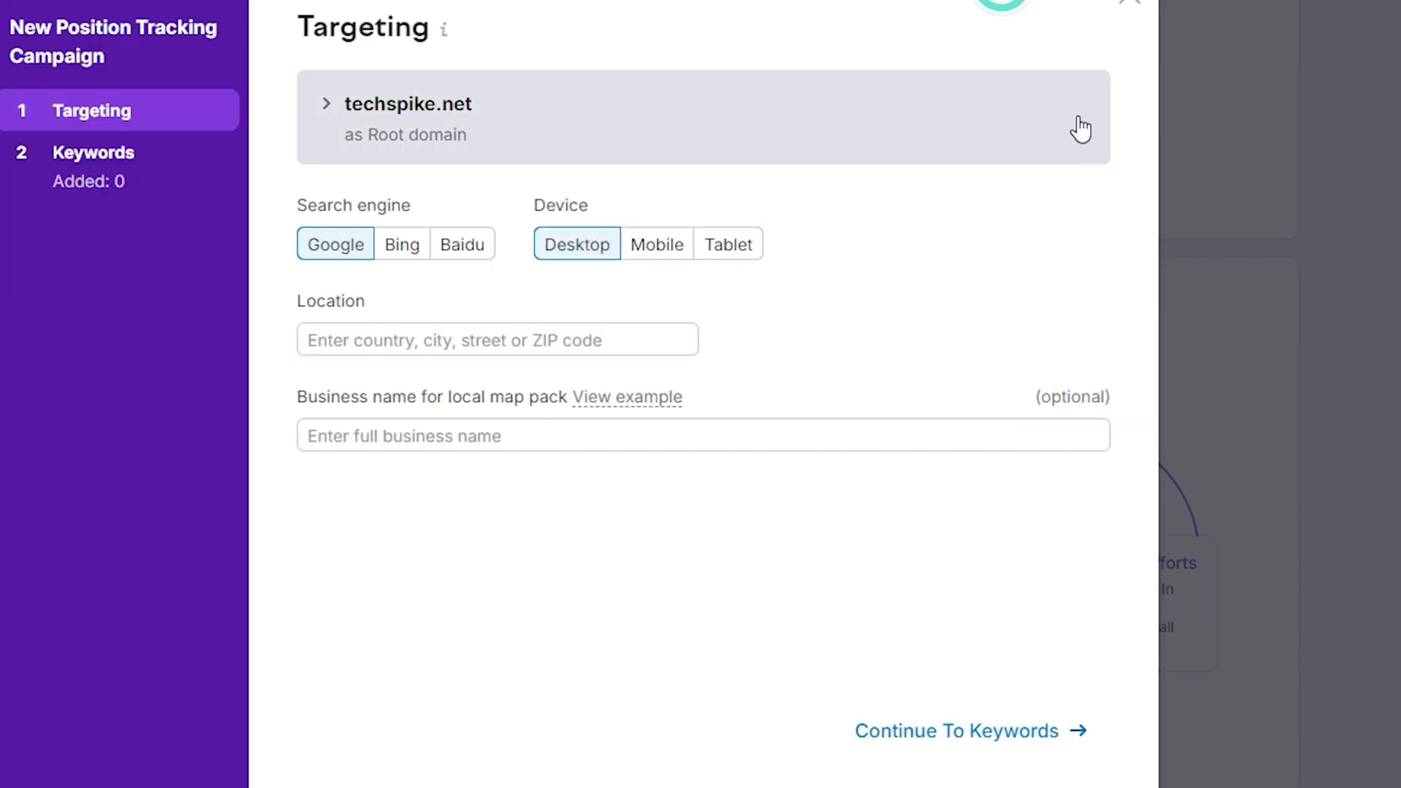
Step: Close the tracking campaign setup without finishing it and look over the Position Tracking introduction page
left_click(1131, 6)
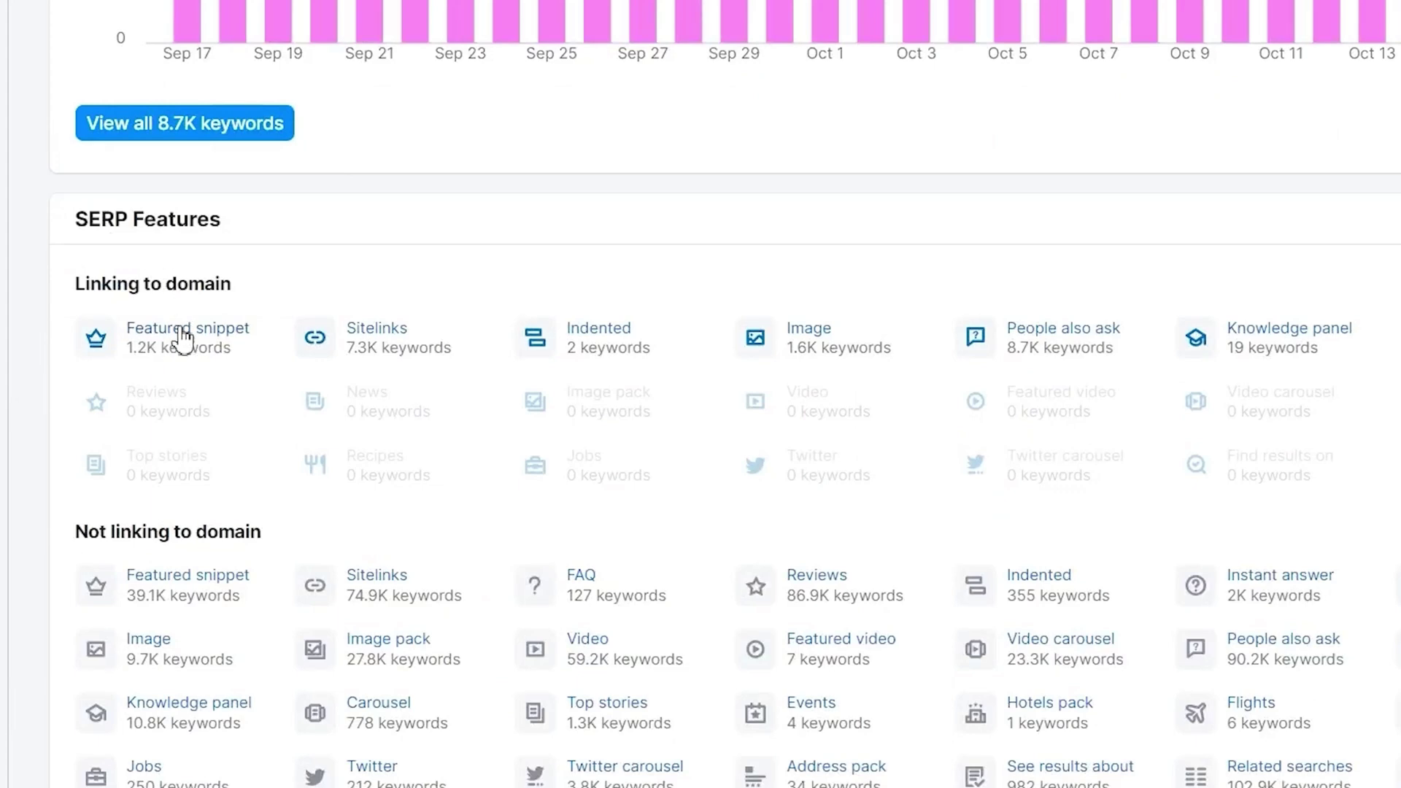
mouse_move(173, 342)
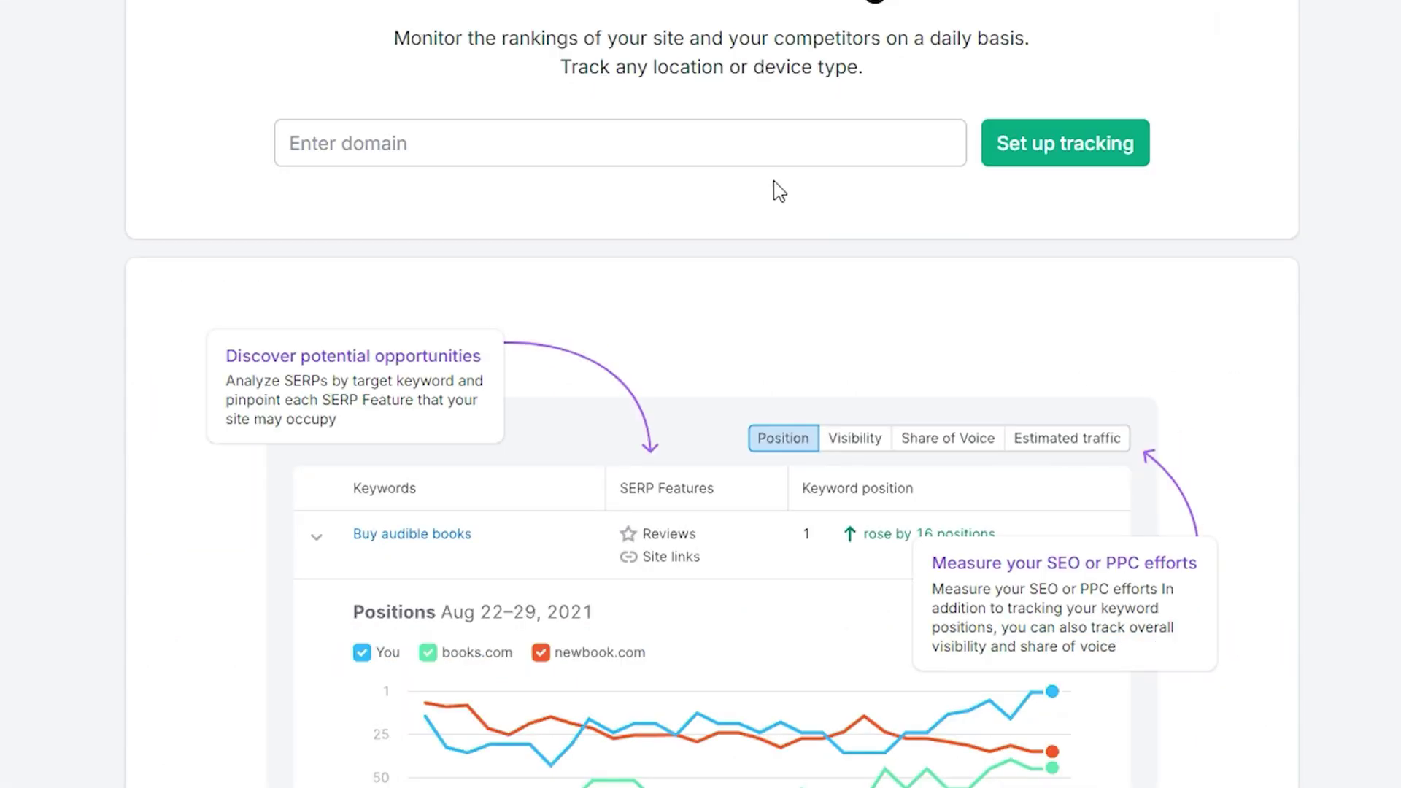
scroll(456, 464, "down", 2)
scroll(456, 463, "down", 1)
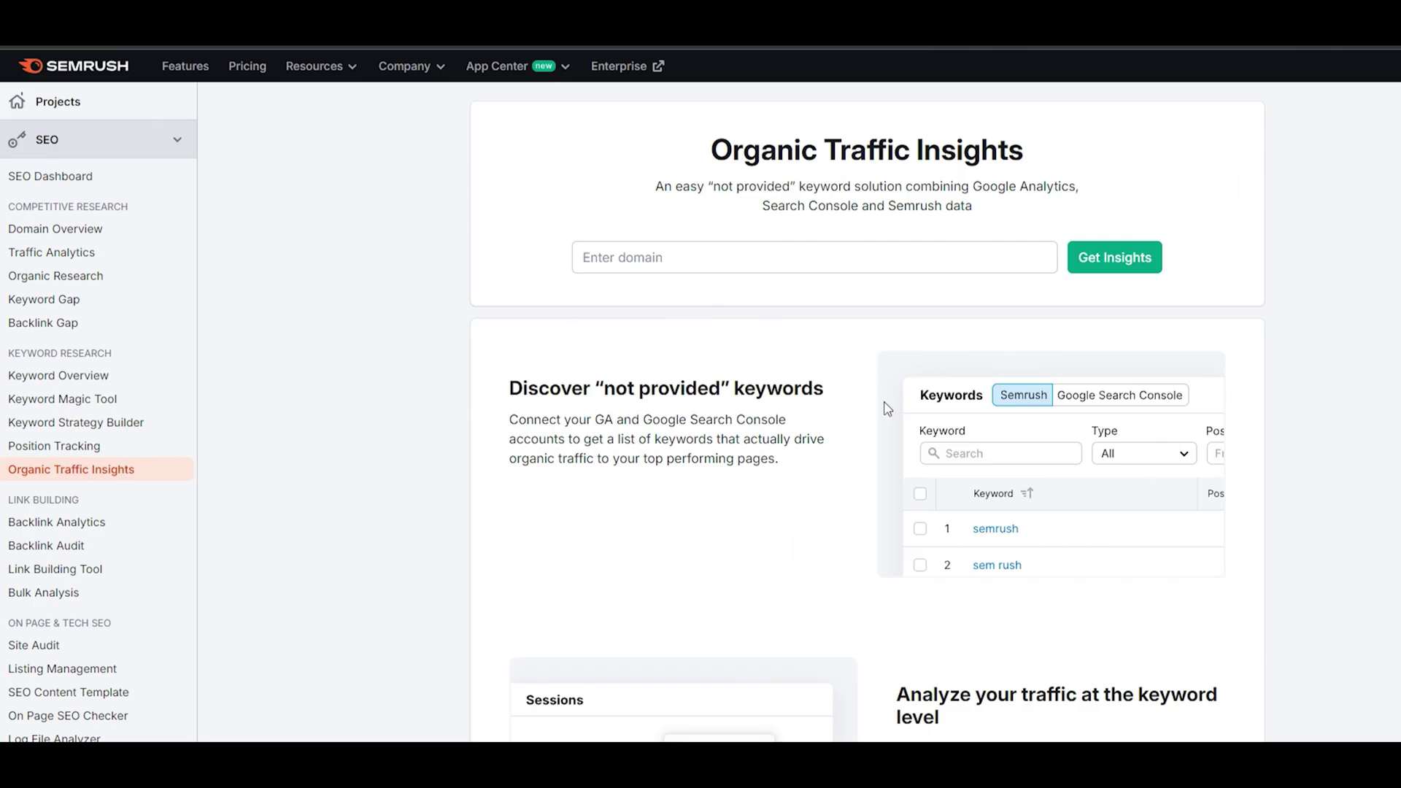
Step: Review the Organic Traffic Insights page, covering "not provided" keywords, keyword-level traffic analysis, keyword export and SEO strategy filters
scroll(887, 407, "down", 5)
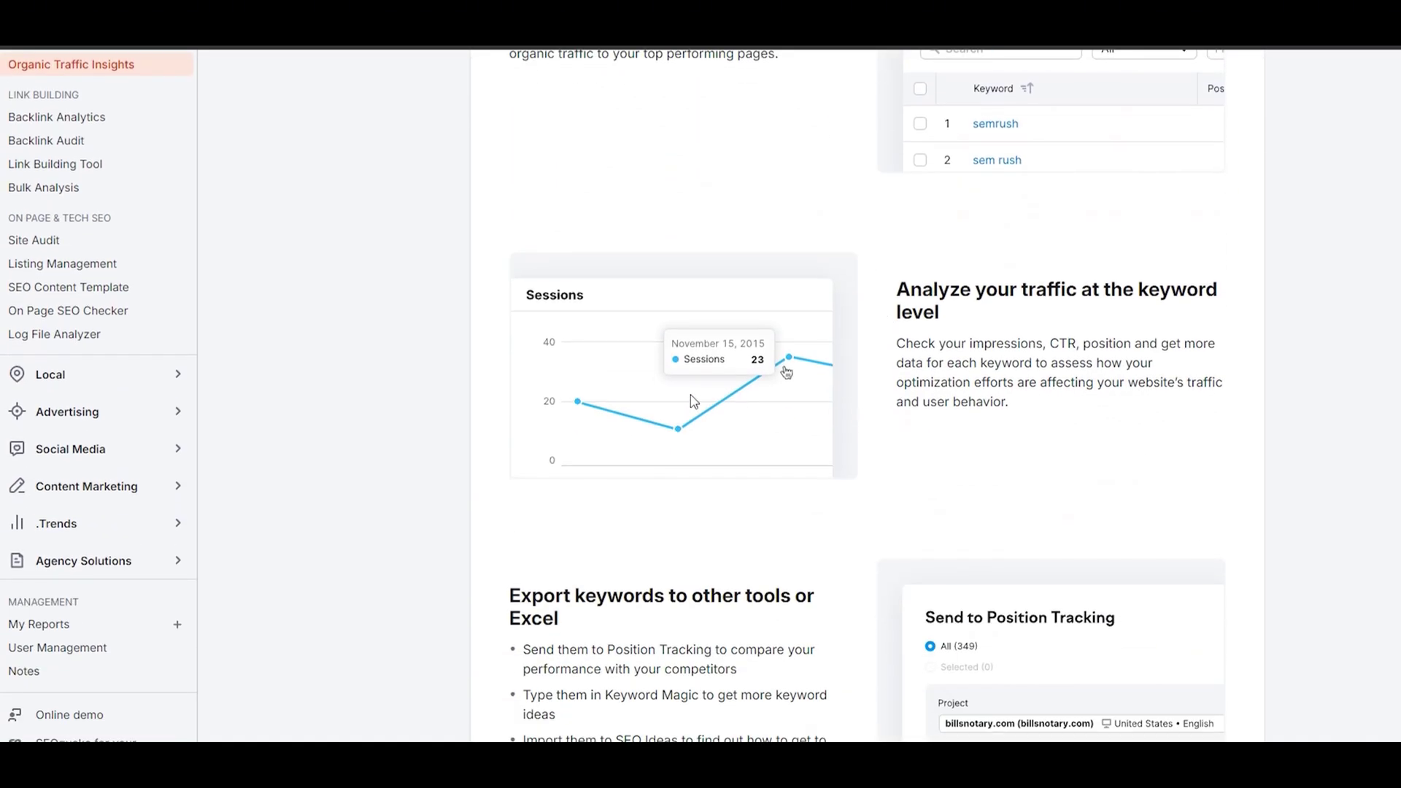
scroll(803, 408, "down", 6)
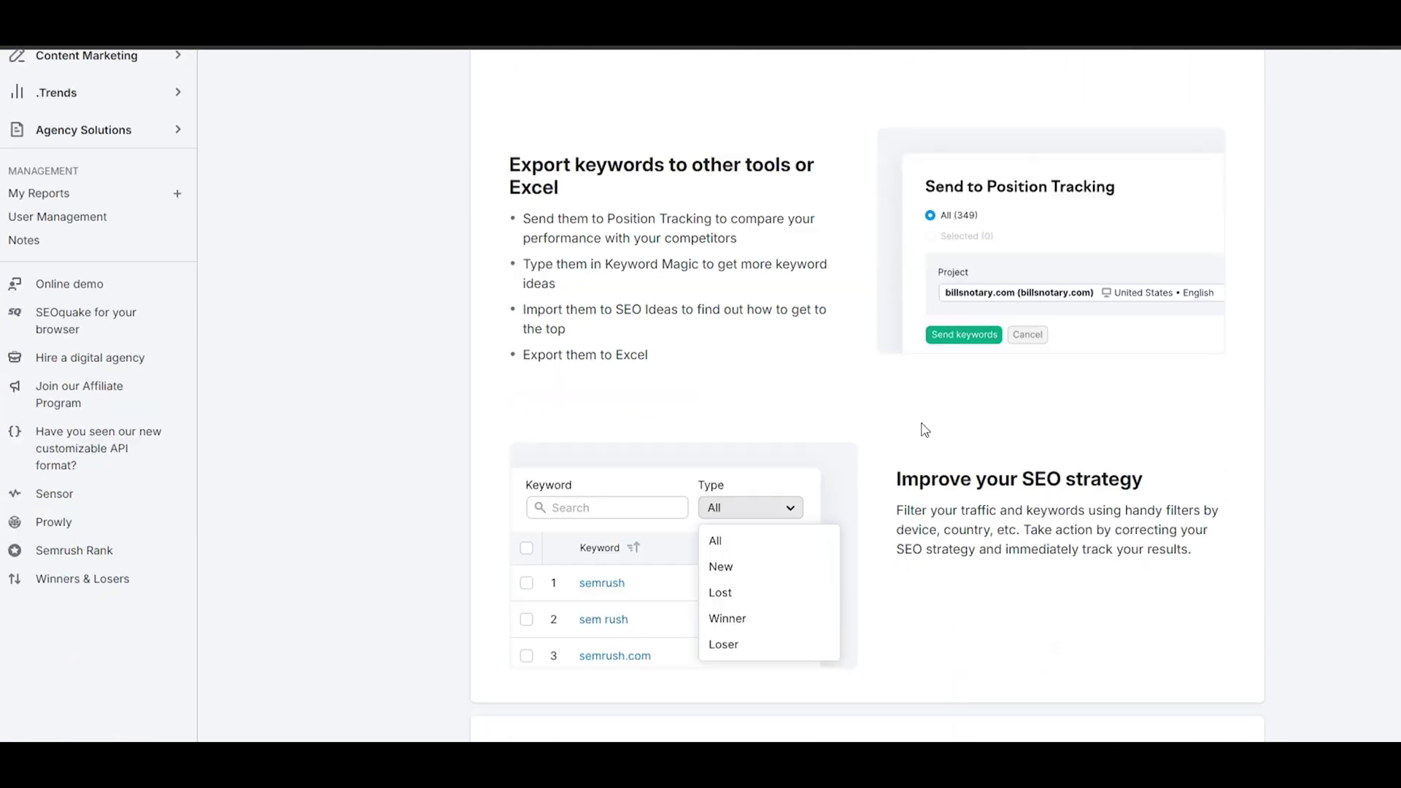
scroll(803, 440, "down", 5)
scroll(800, 440, "up", 8)
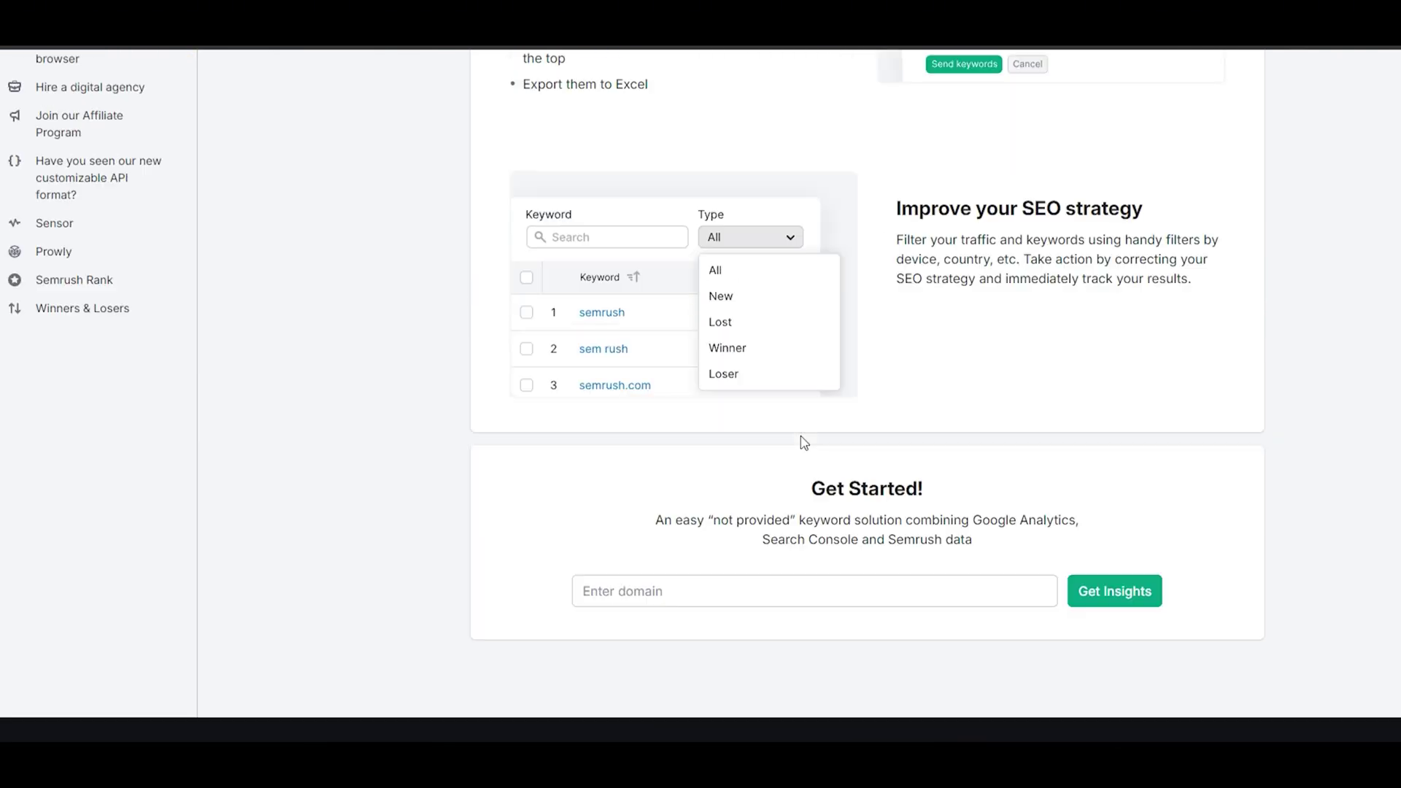
scroll(507, 400, "up", 6)
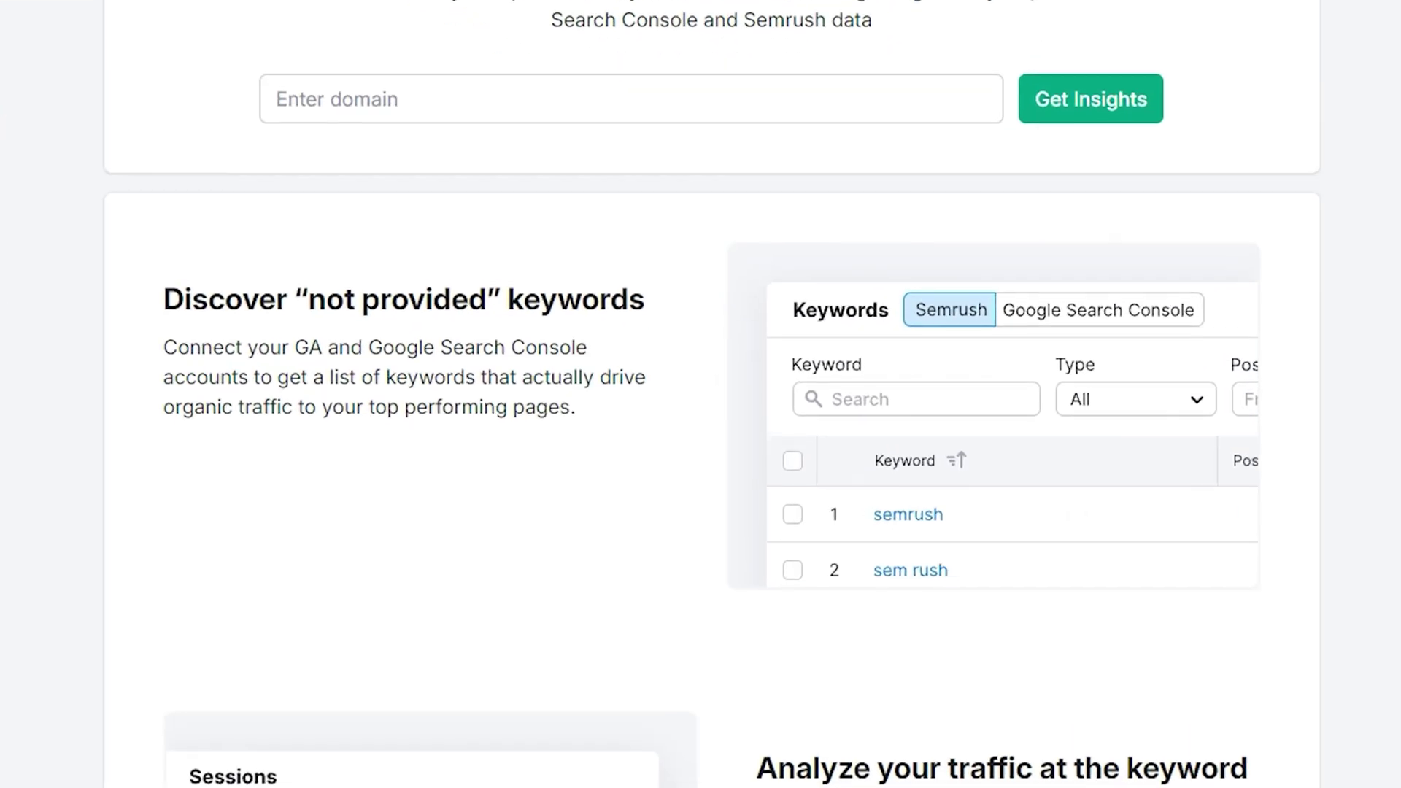
scroll(640, 469, "up", 2)
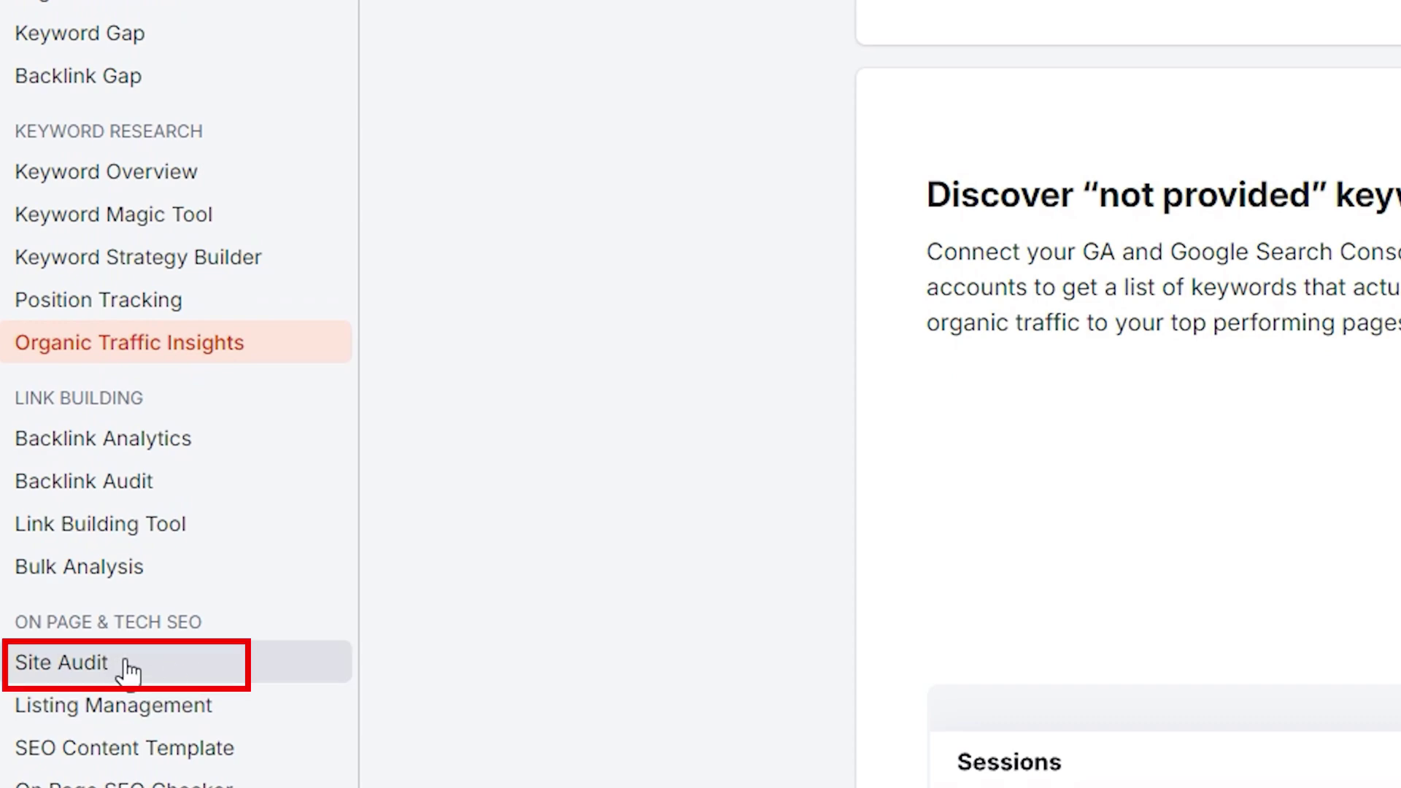
Step: Open the Site Audit of seoserviceagents.com, review its overview reports and bring up its list of issues
left_click(123, 675)
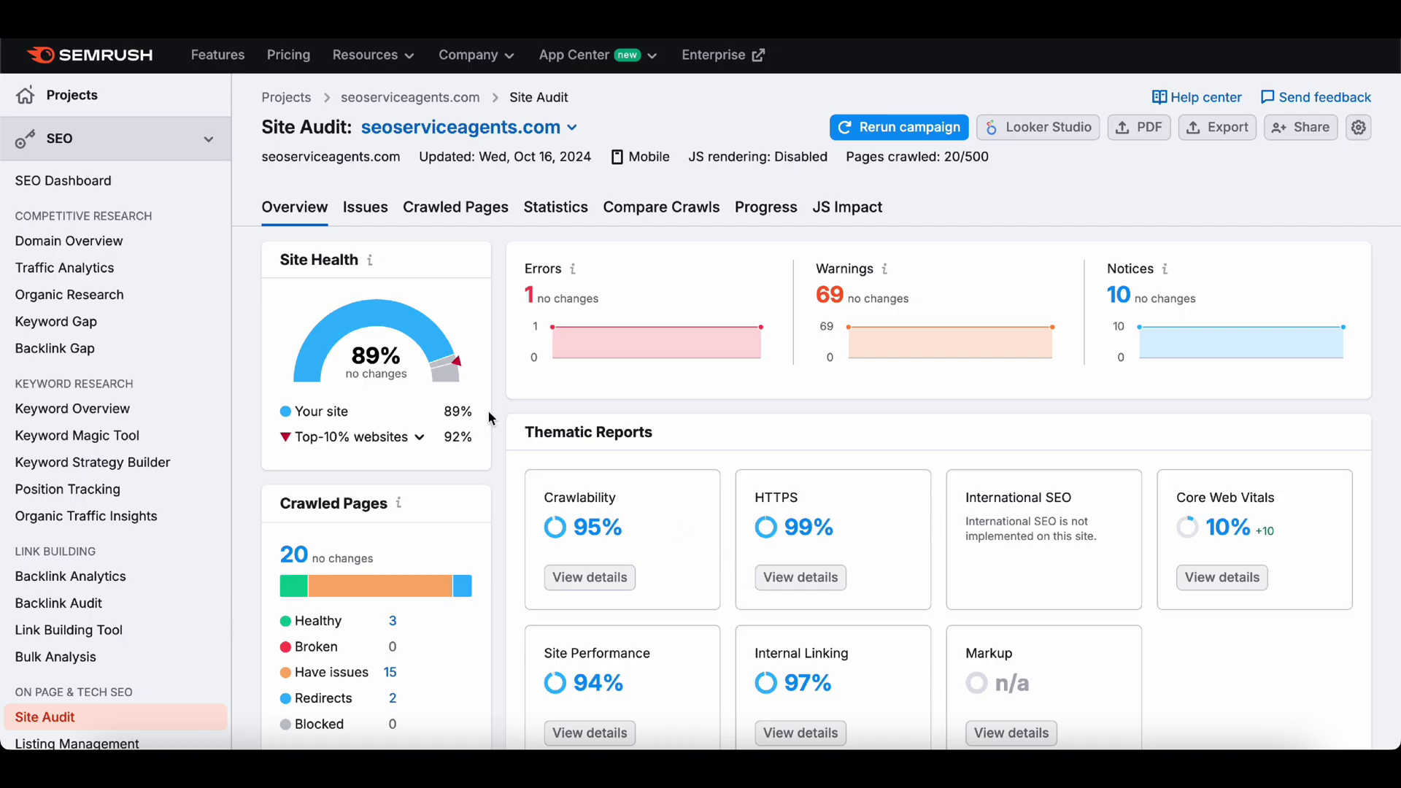
scroll(387, 315, "down", 5)
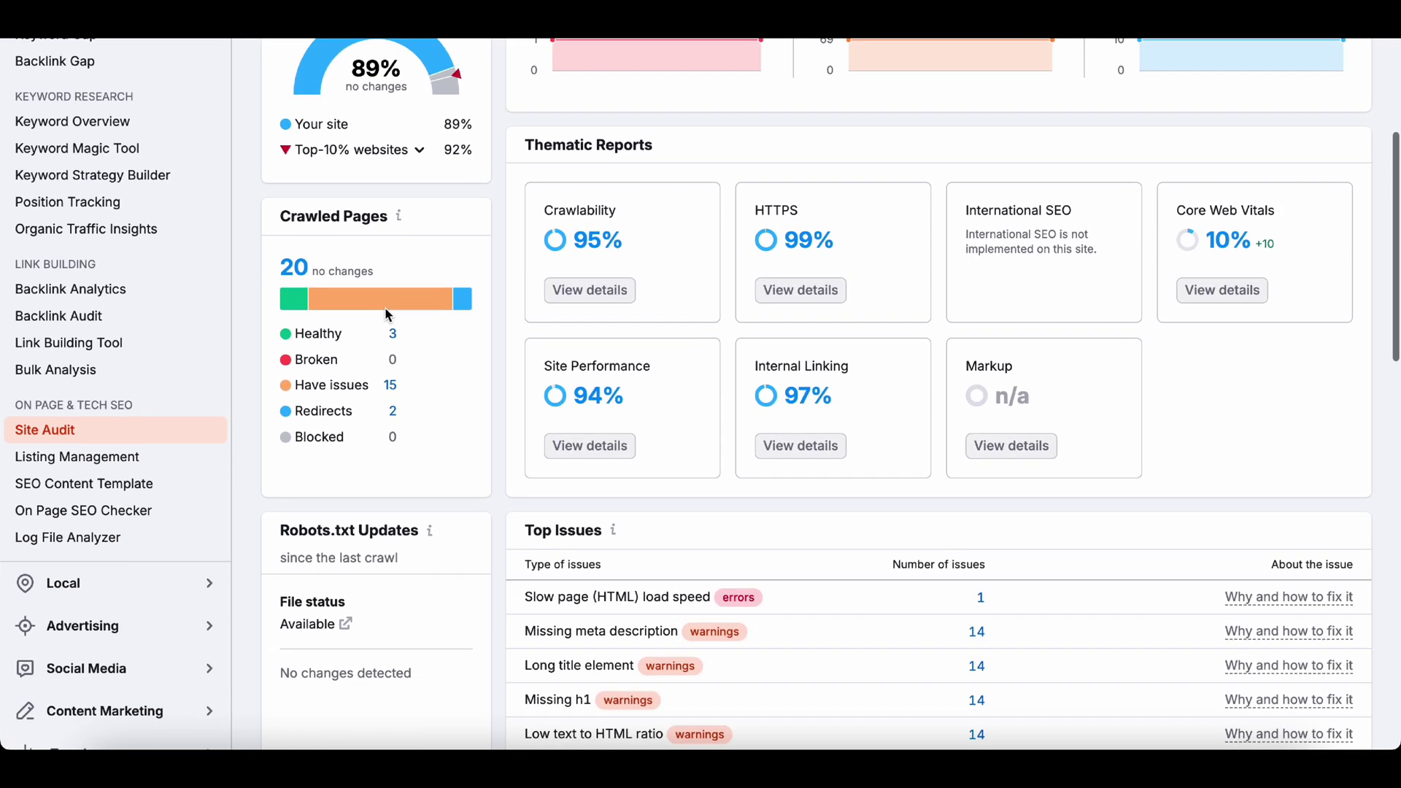
scroll(387, 315, "down", 3)
scroll(386, 313, "up", 8)
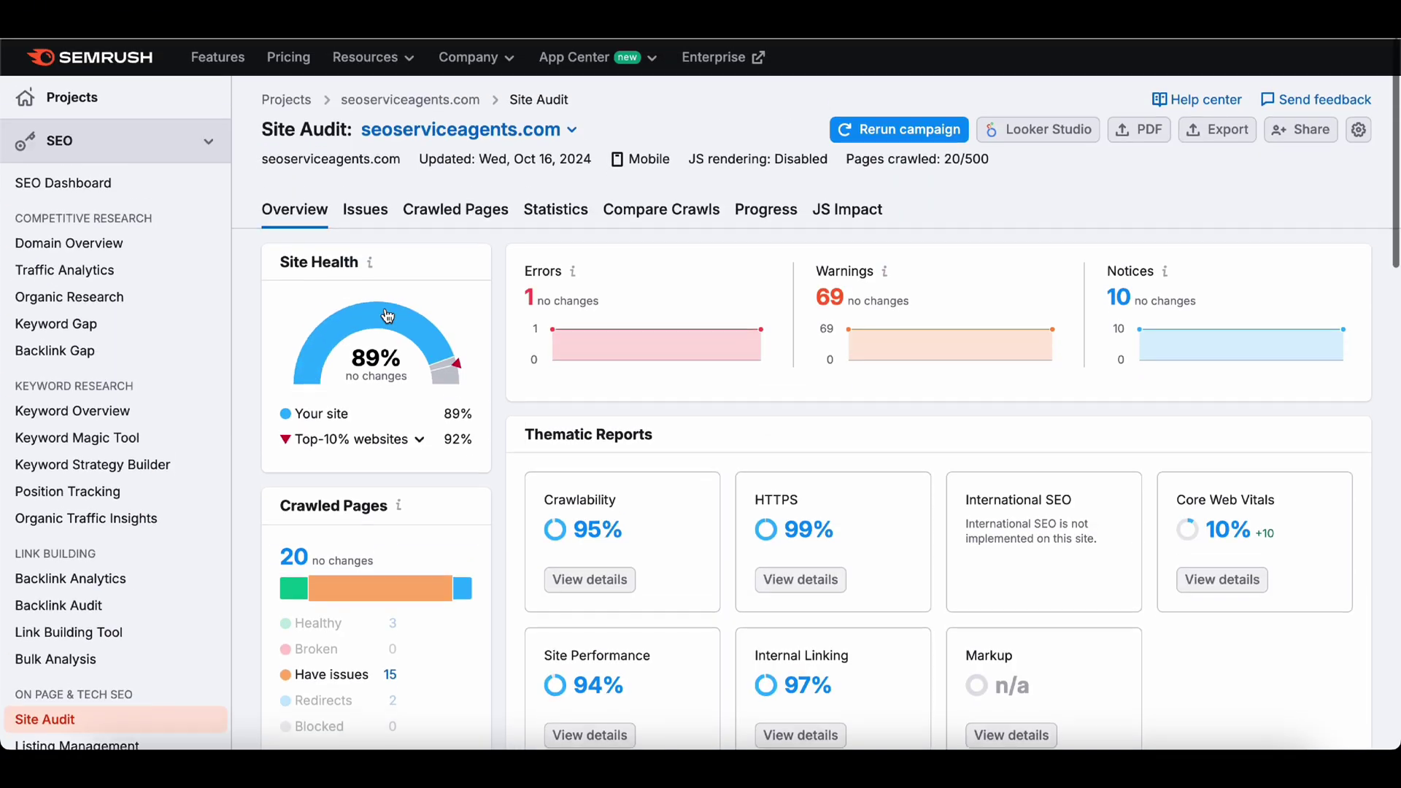
left_click(375, 213)
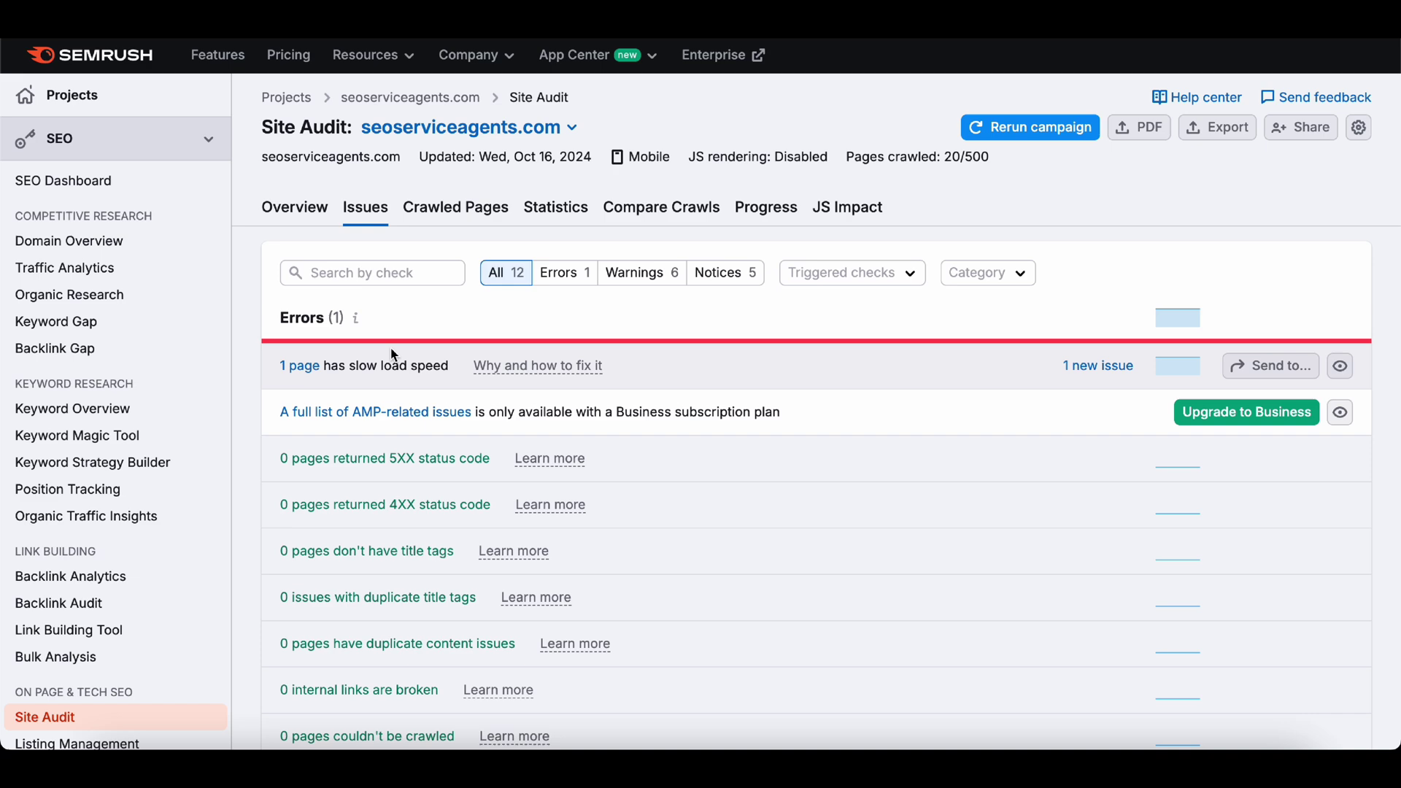
mouse_move(520, 372)
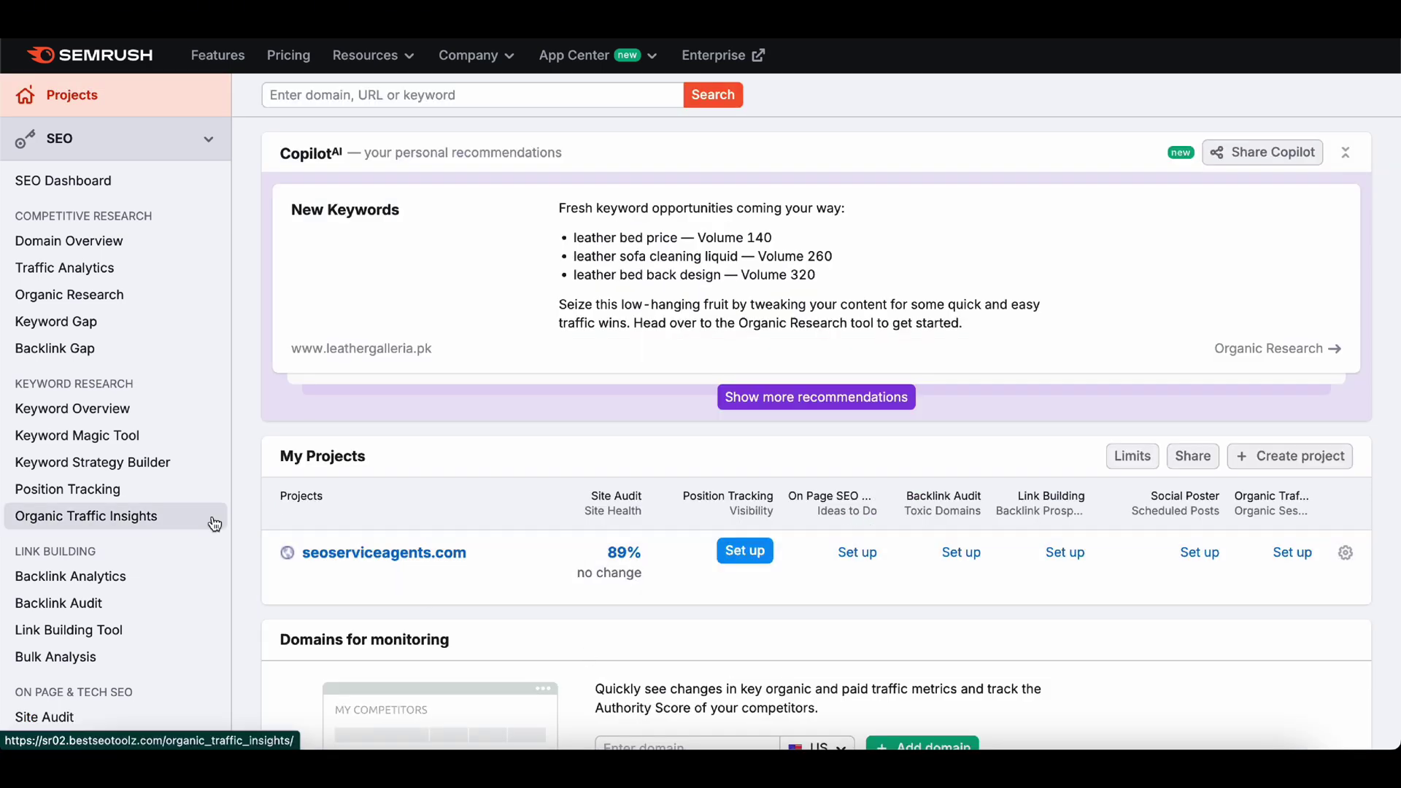
Step: Open the SEO Content Template and examine its rivals, key recommendations and competitors' usage of the target keyword "seo service agents"
scroll(208, 540, "down", 3)
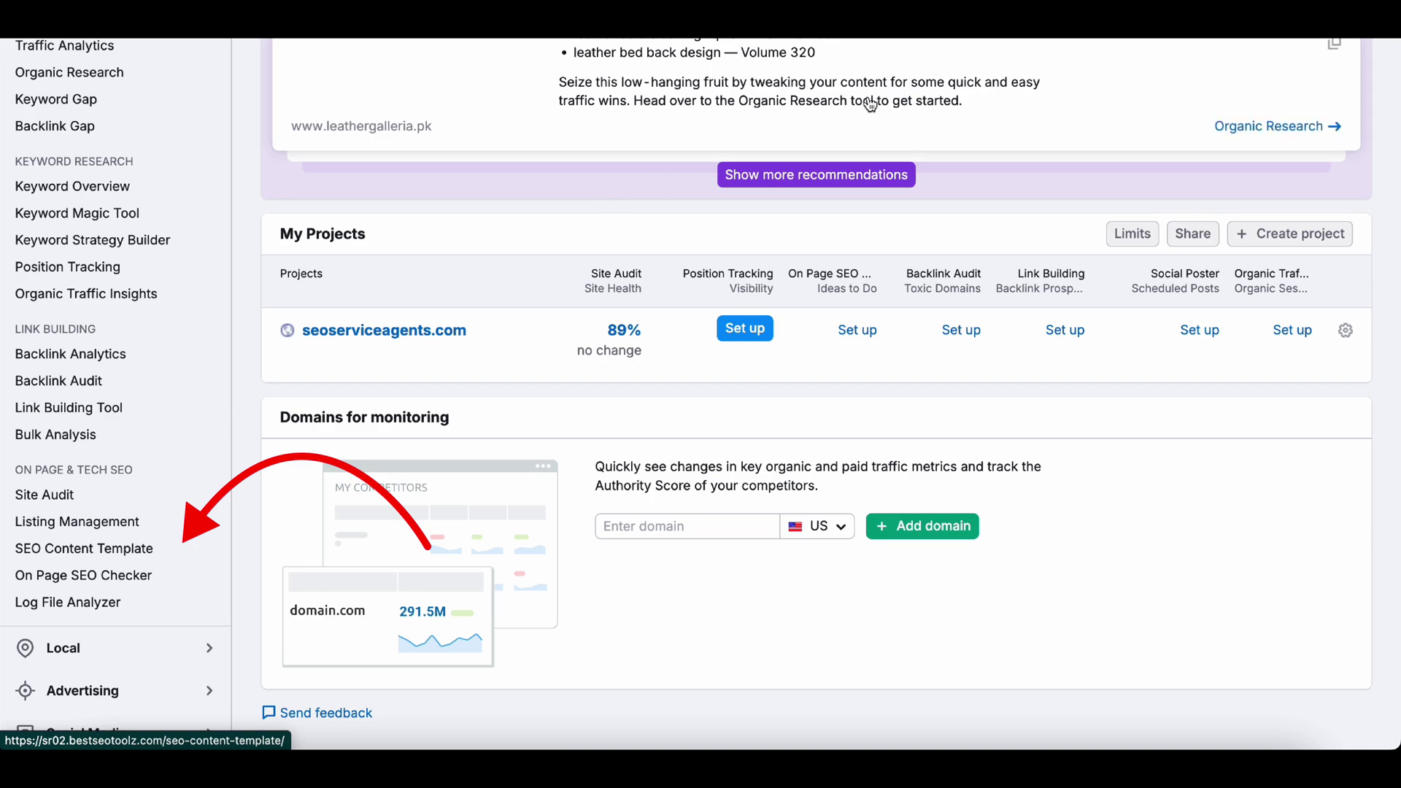
left_click(941, 22)
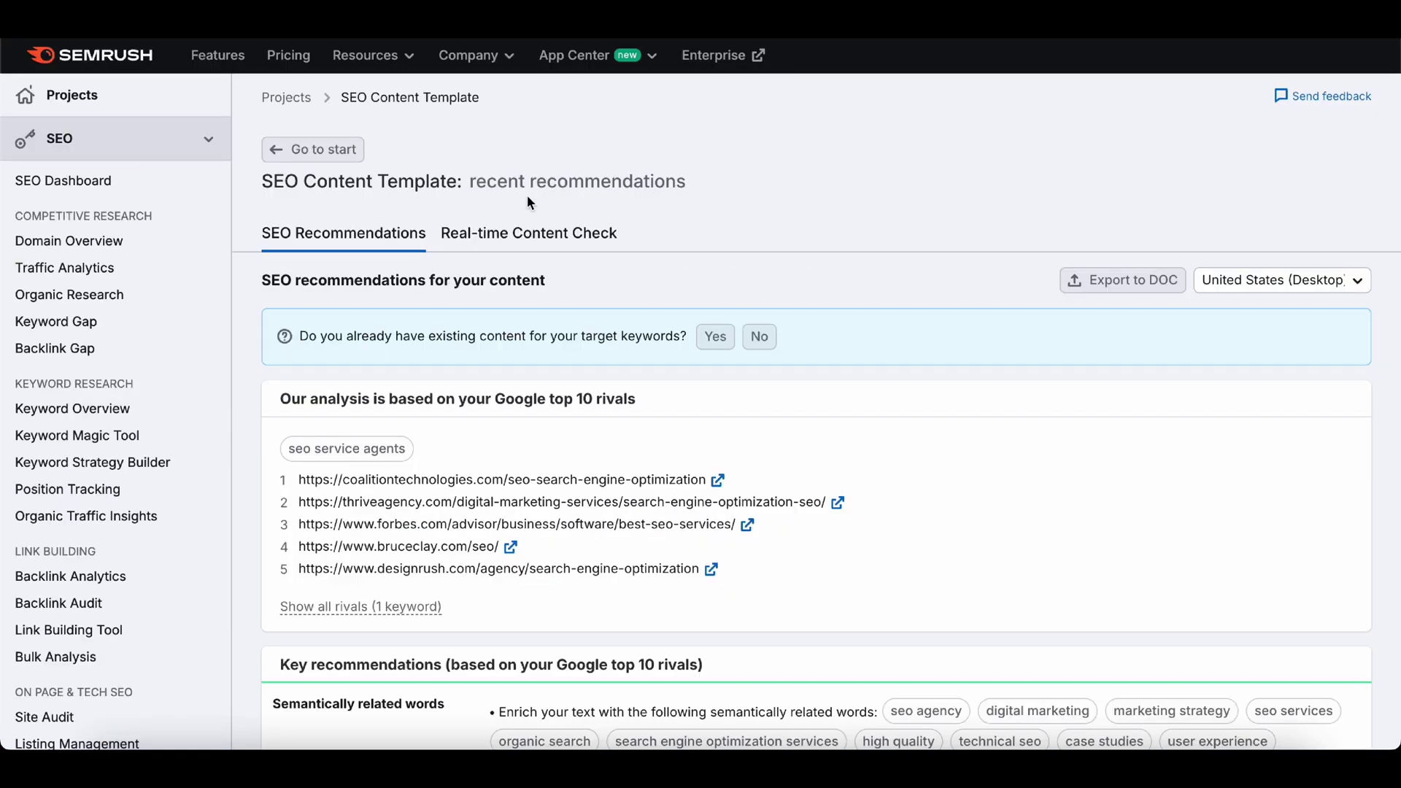
scroll(528, 198, "down", 4)
scroll(528, 200, "down", 5)
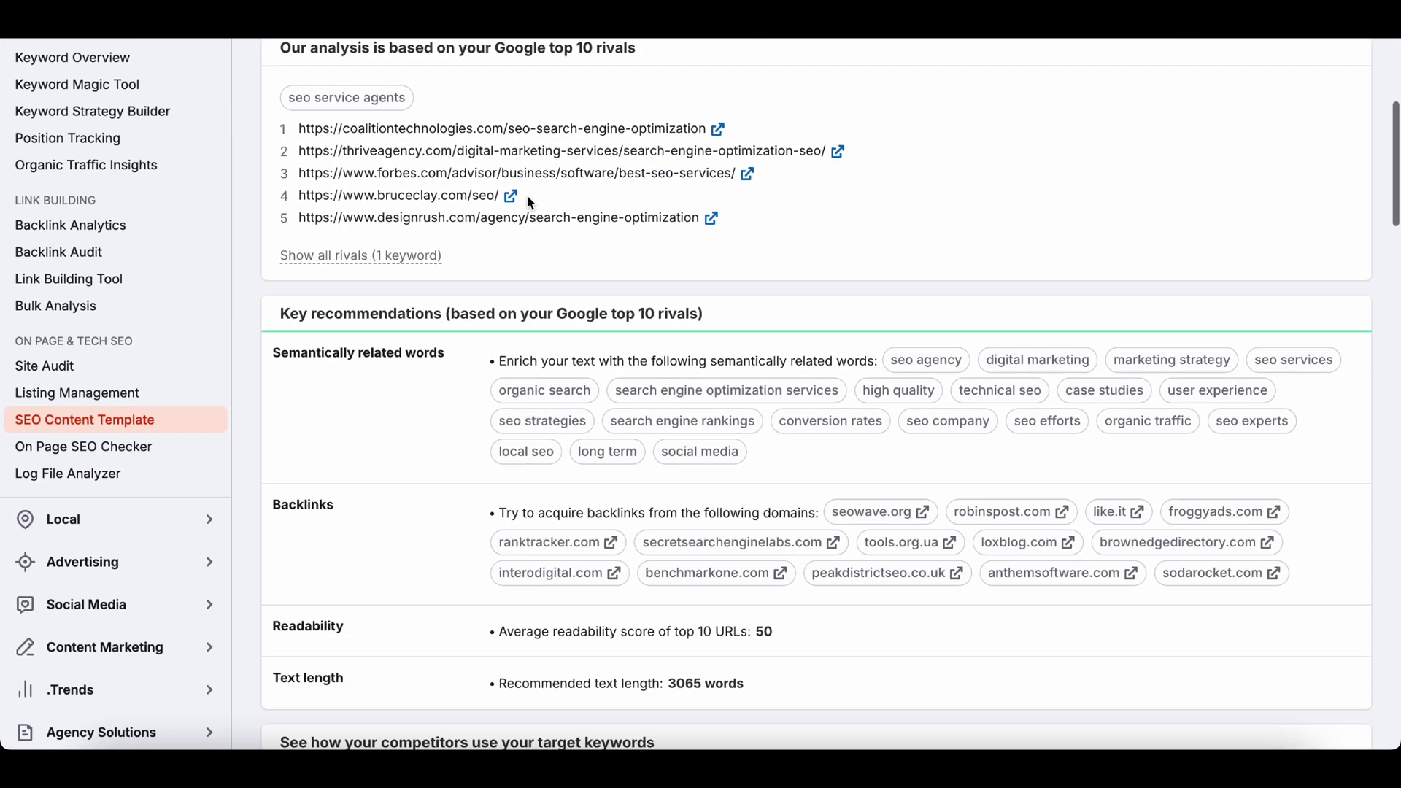
scroll(527, 195, "down", 3)
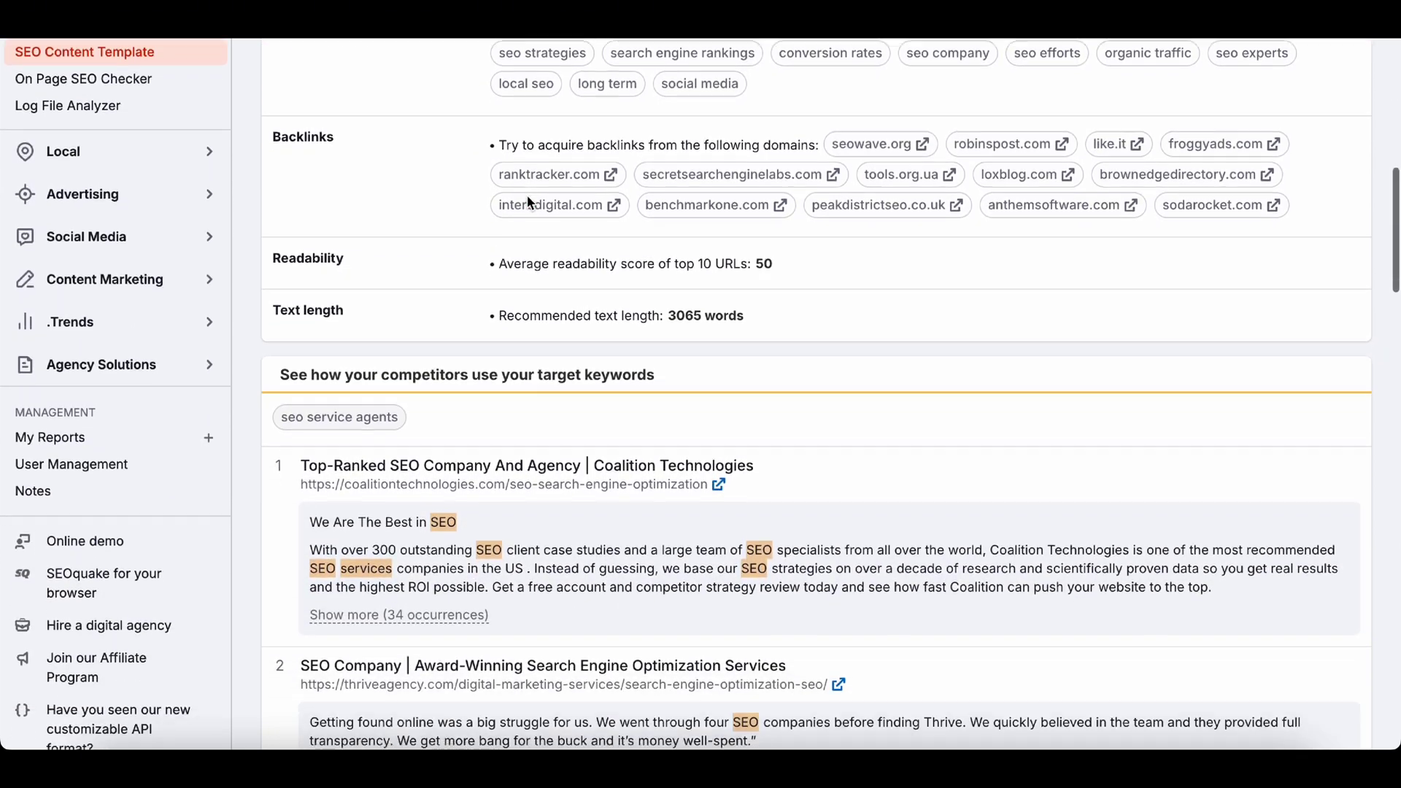
scroll(528, 200, "down", 3)
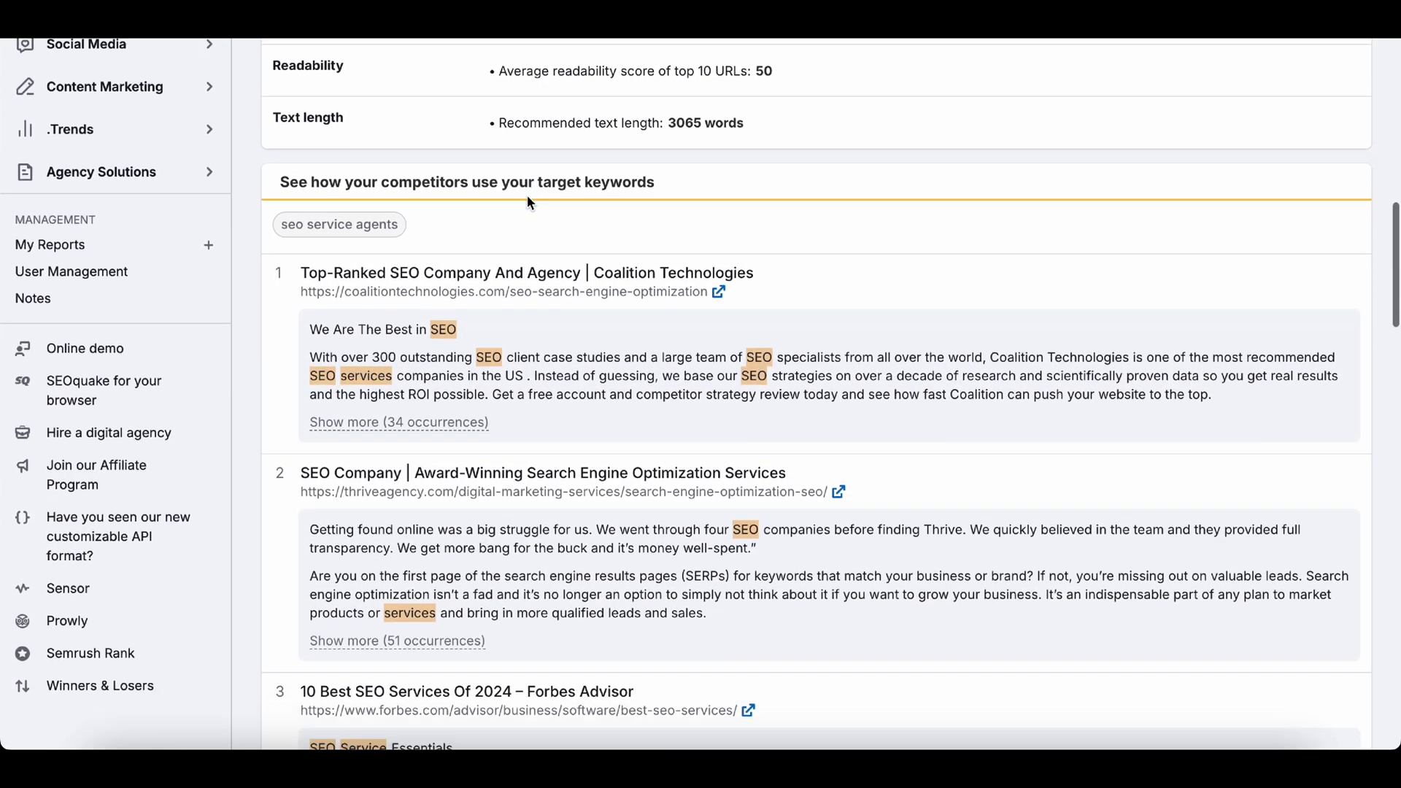
scroll(528, 202, "up", 2)
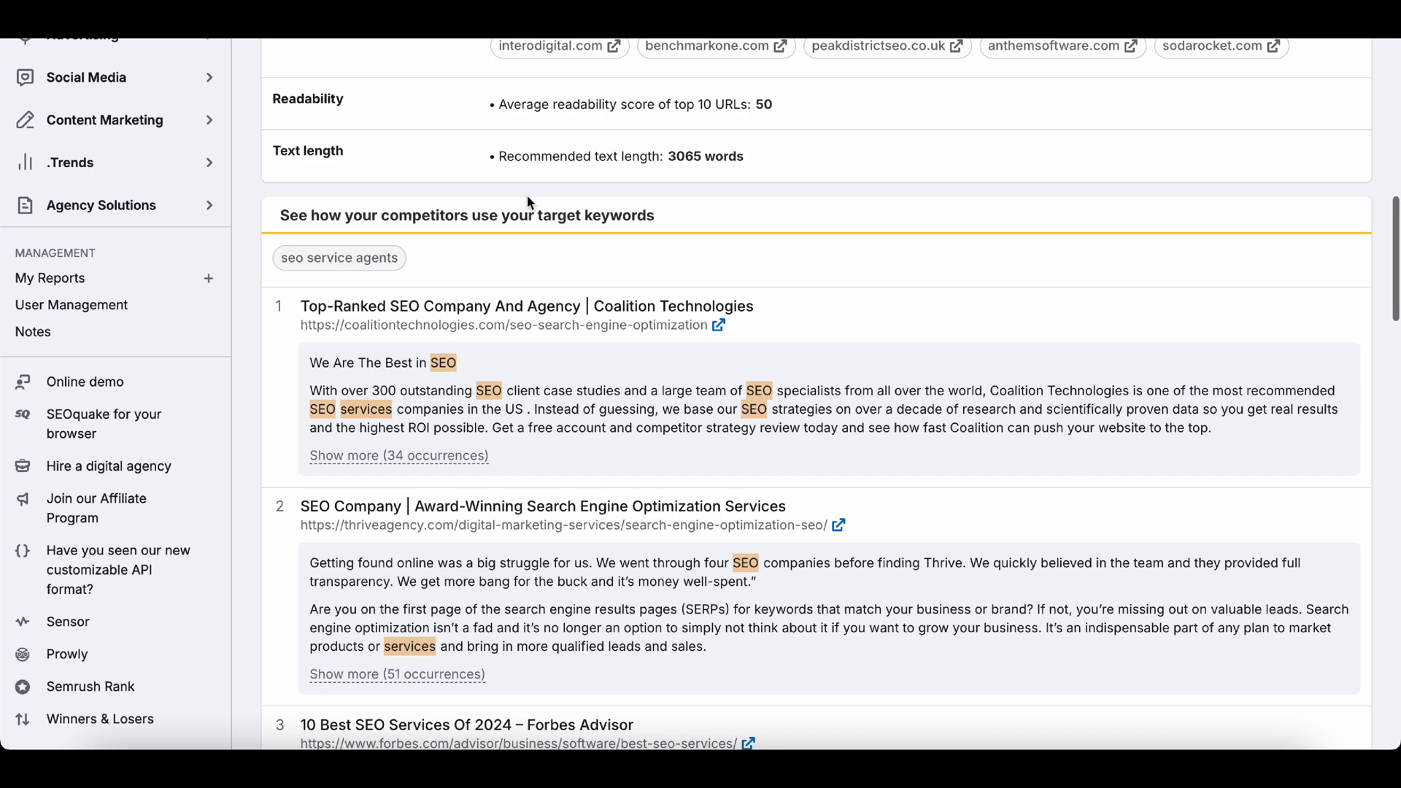
scroll(528, 202, "down", 4)
scroll(529, 202, "down", 15)
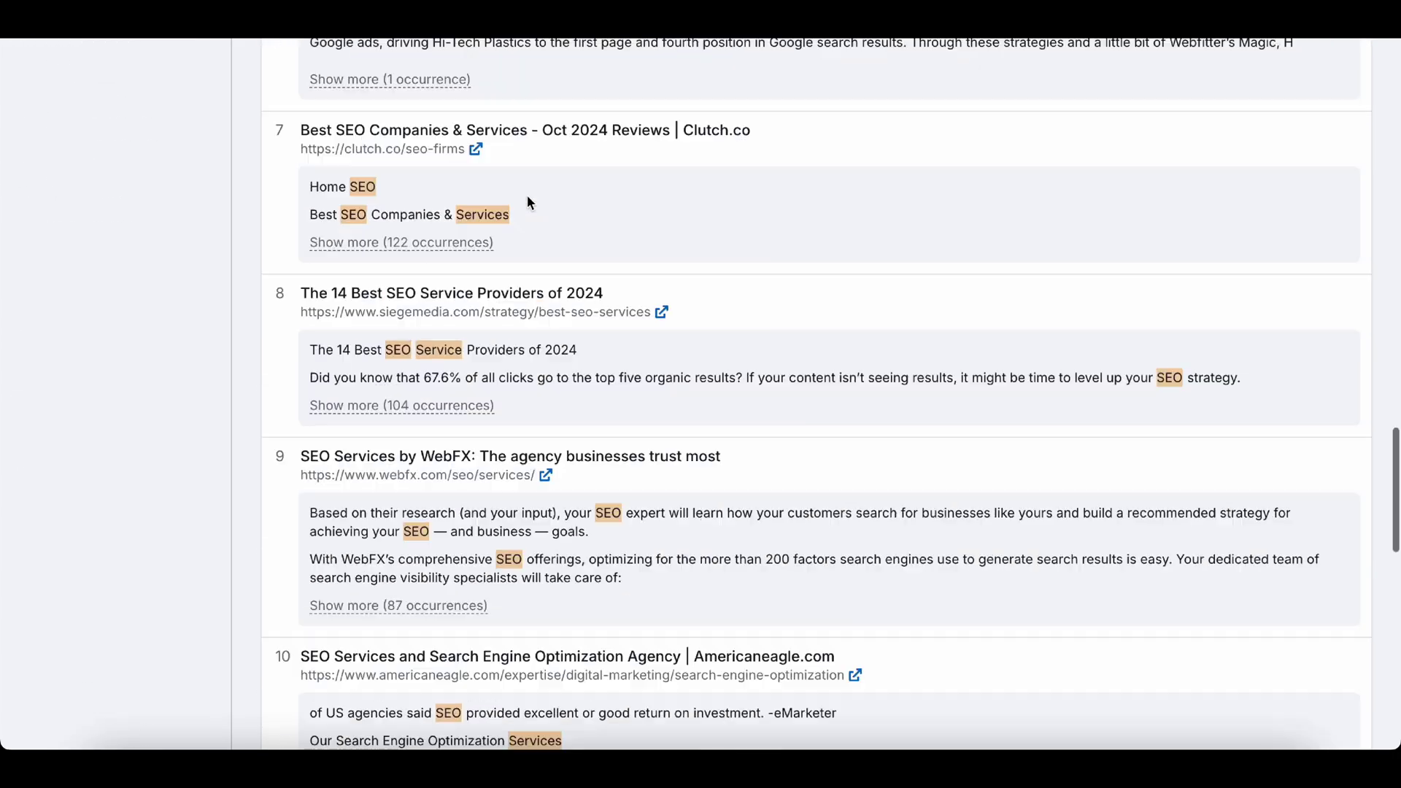
scroll(528, 201, "down", 2)
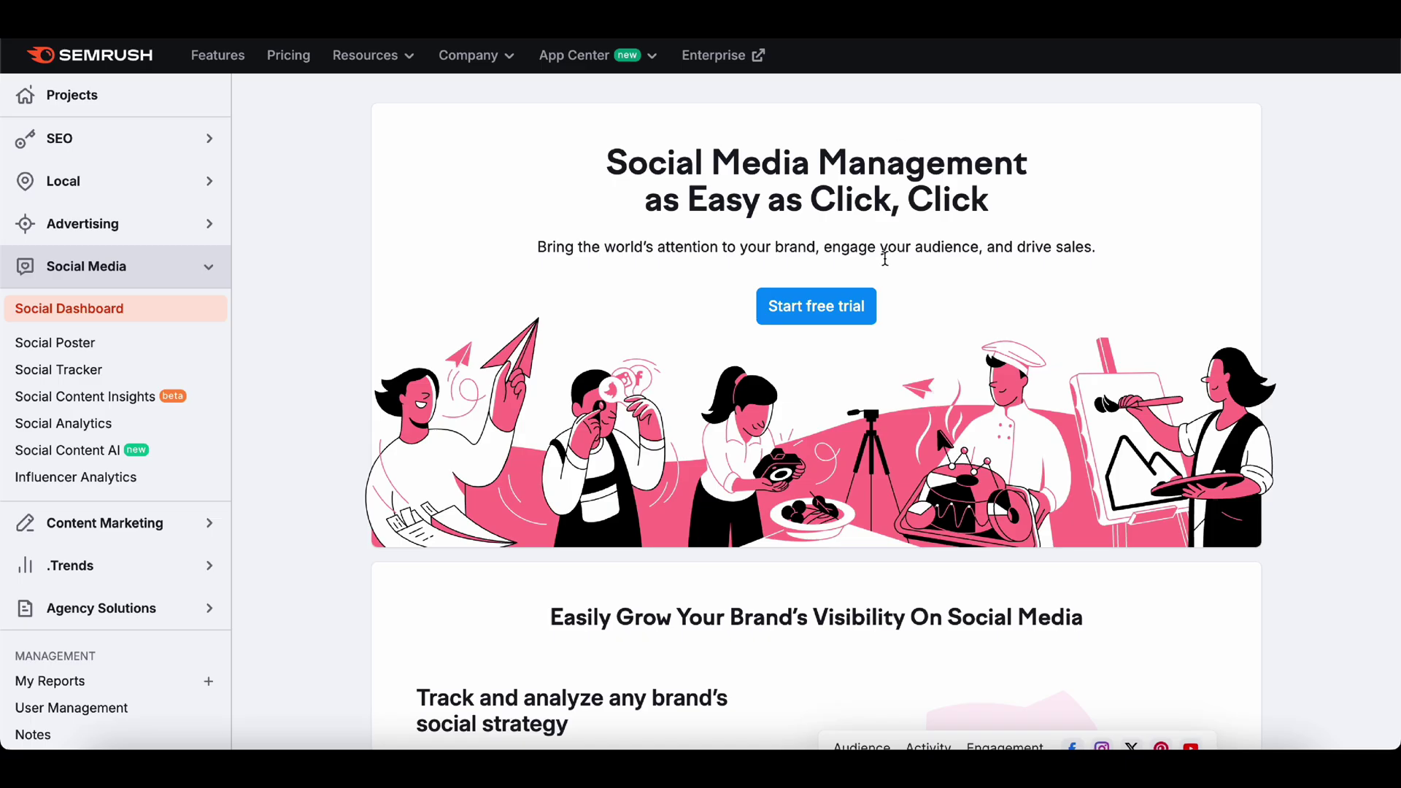
Step: Examine the Social Dashboard page's sections on competitor tracking, content scheduling, analytical insights and role-based results
scroll(975, 213, "down", 6)
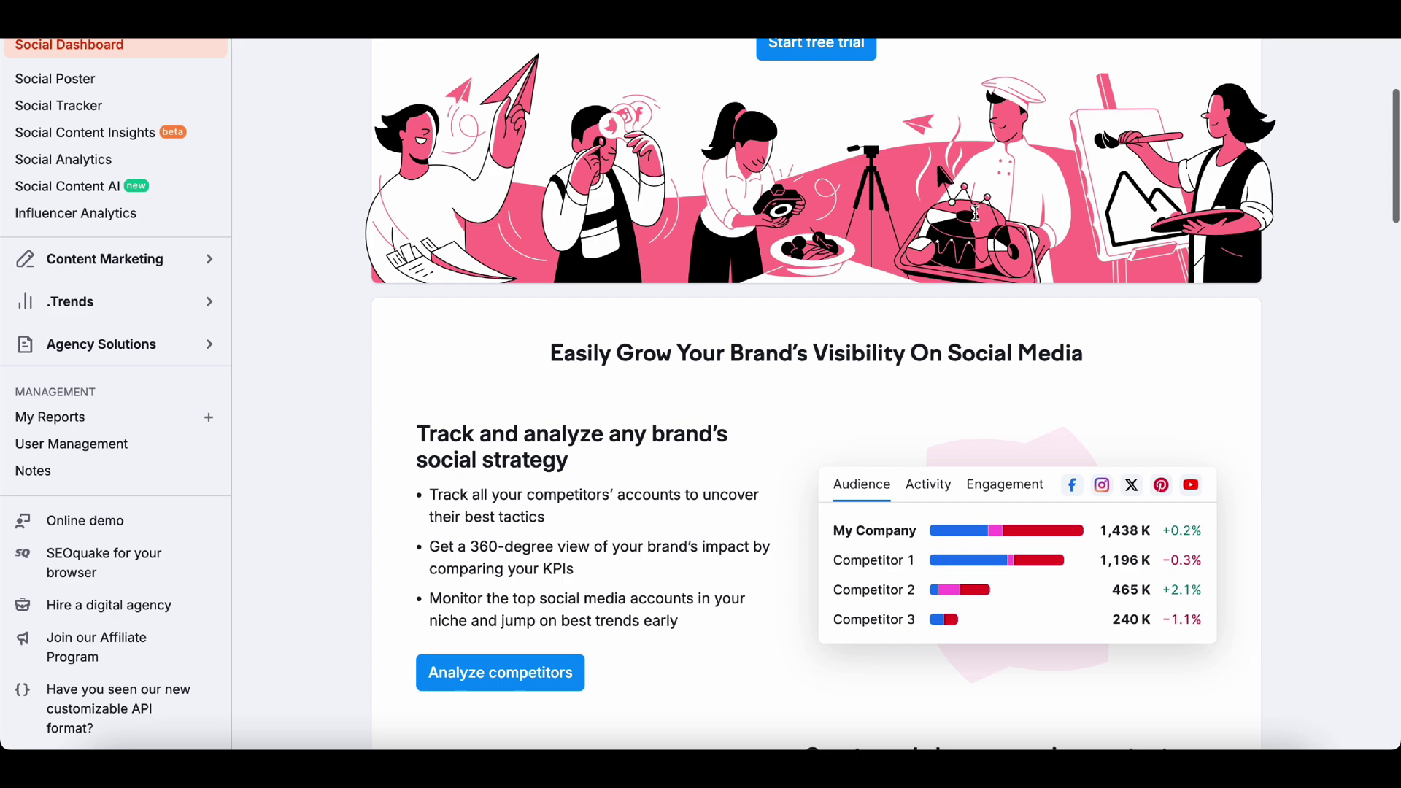
scroll(975, 213, "down", 2)
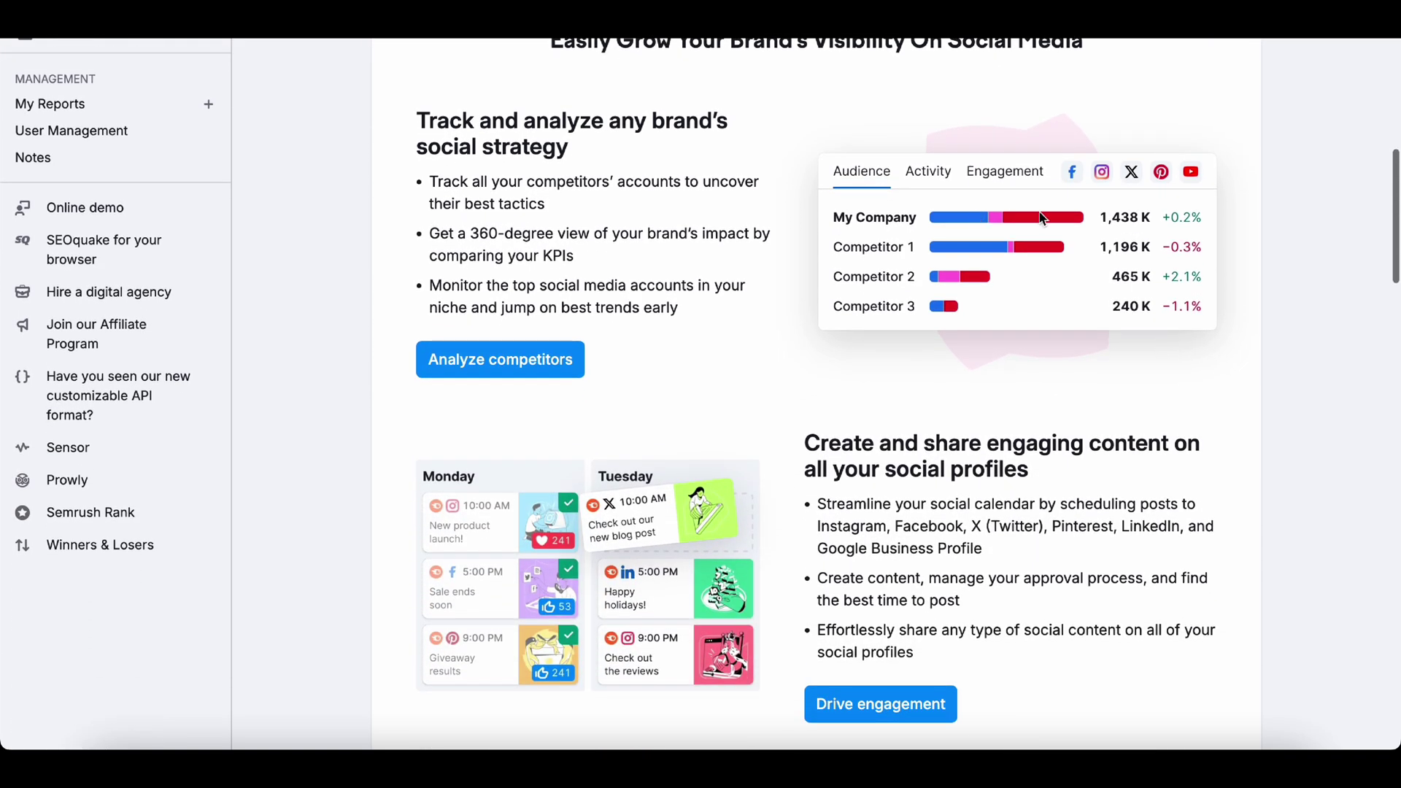
scroll(953, 254, "down", 6)
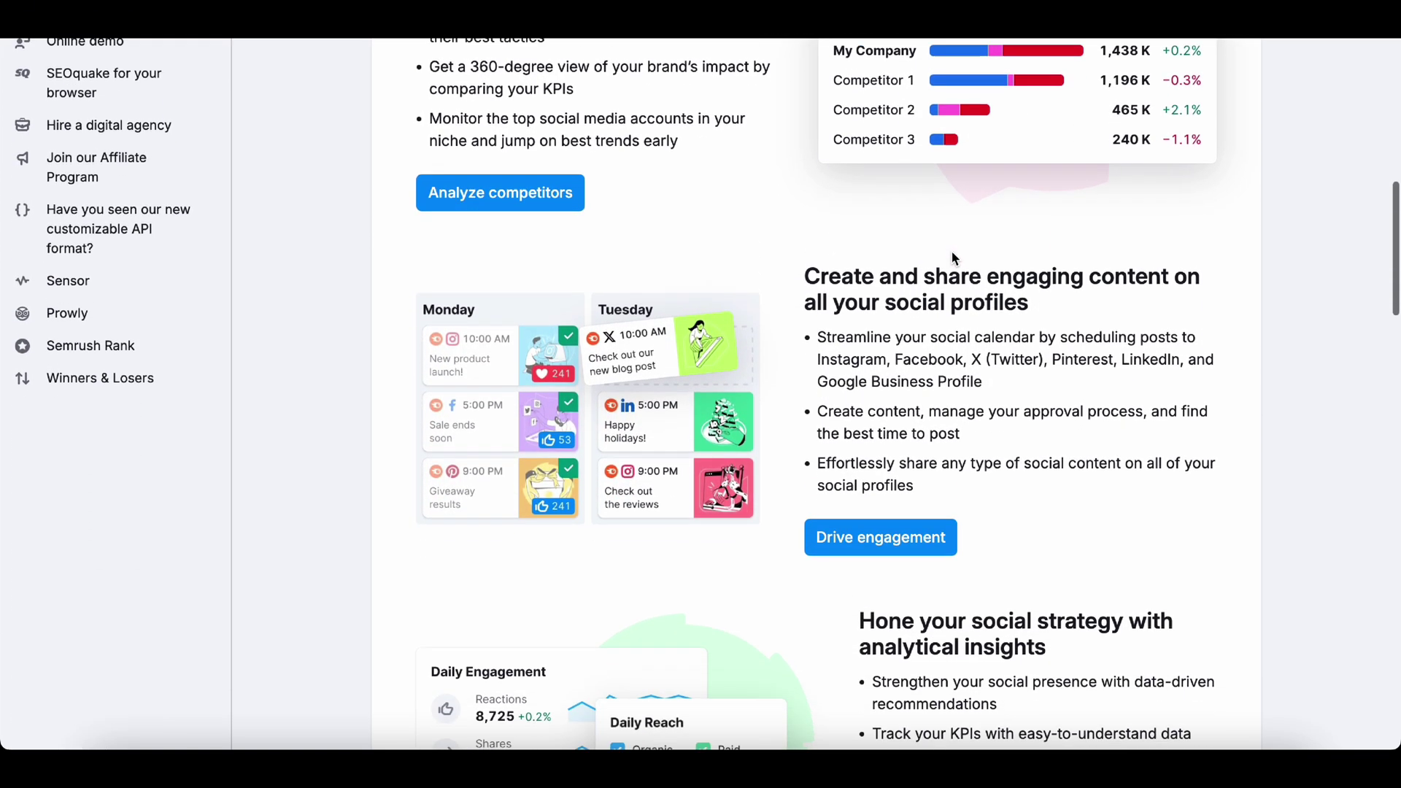
scroll(953, 251, "up", 2)
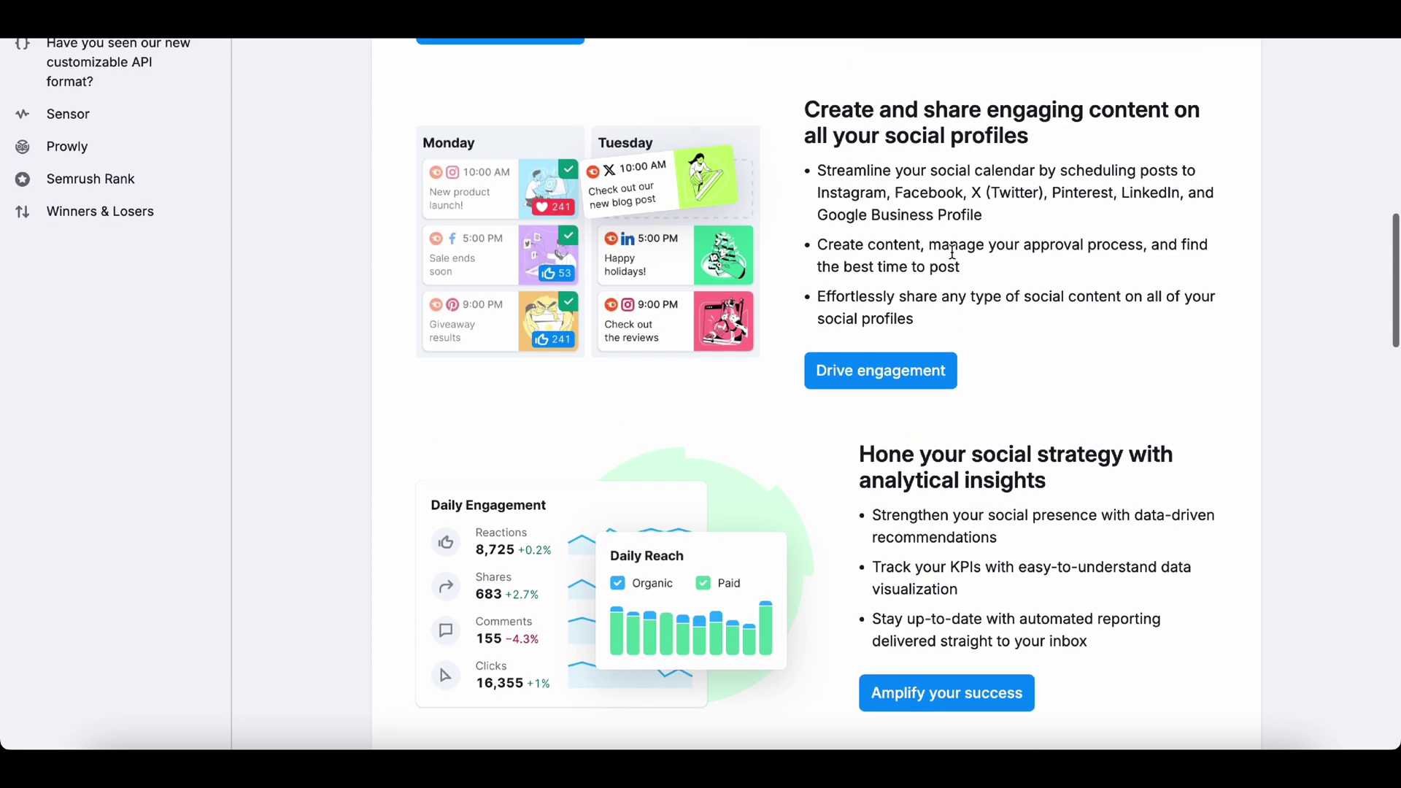
scroll(953, 252, "down", 2)
scroll(953, 252, "up", 2)
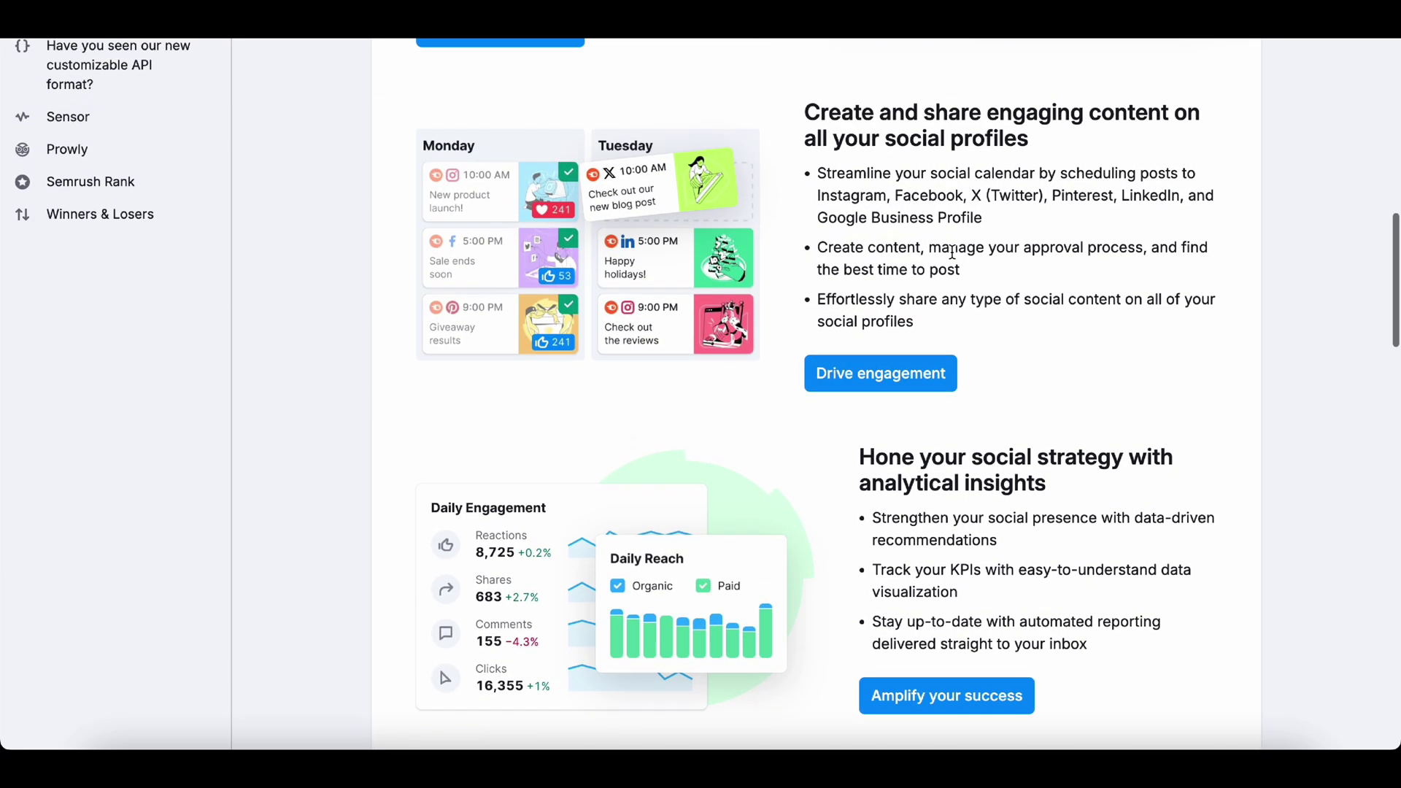
scroll(953, 251, "down", 3)
scroll(952, 252, "down", 1)
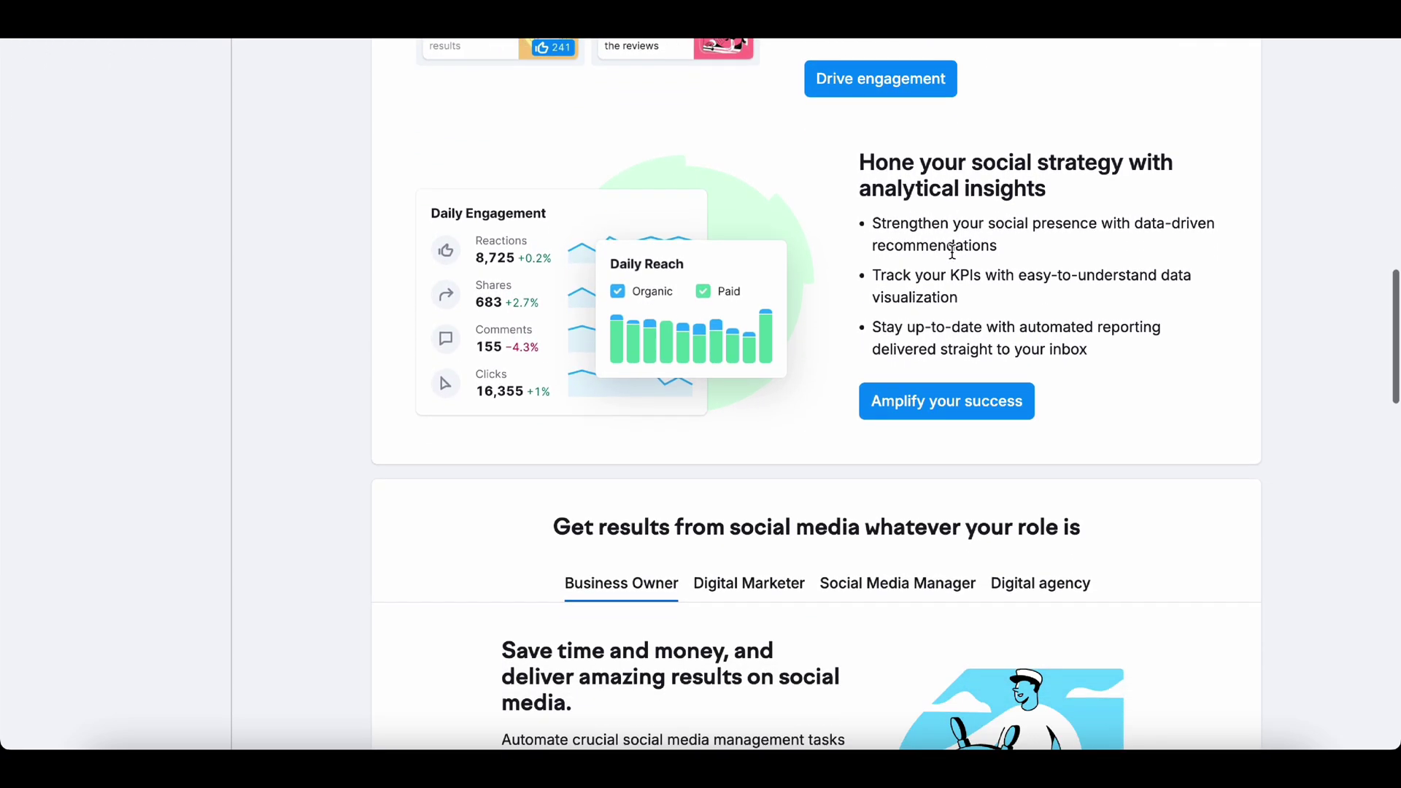
scroll(953, 252, "down", 2)
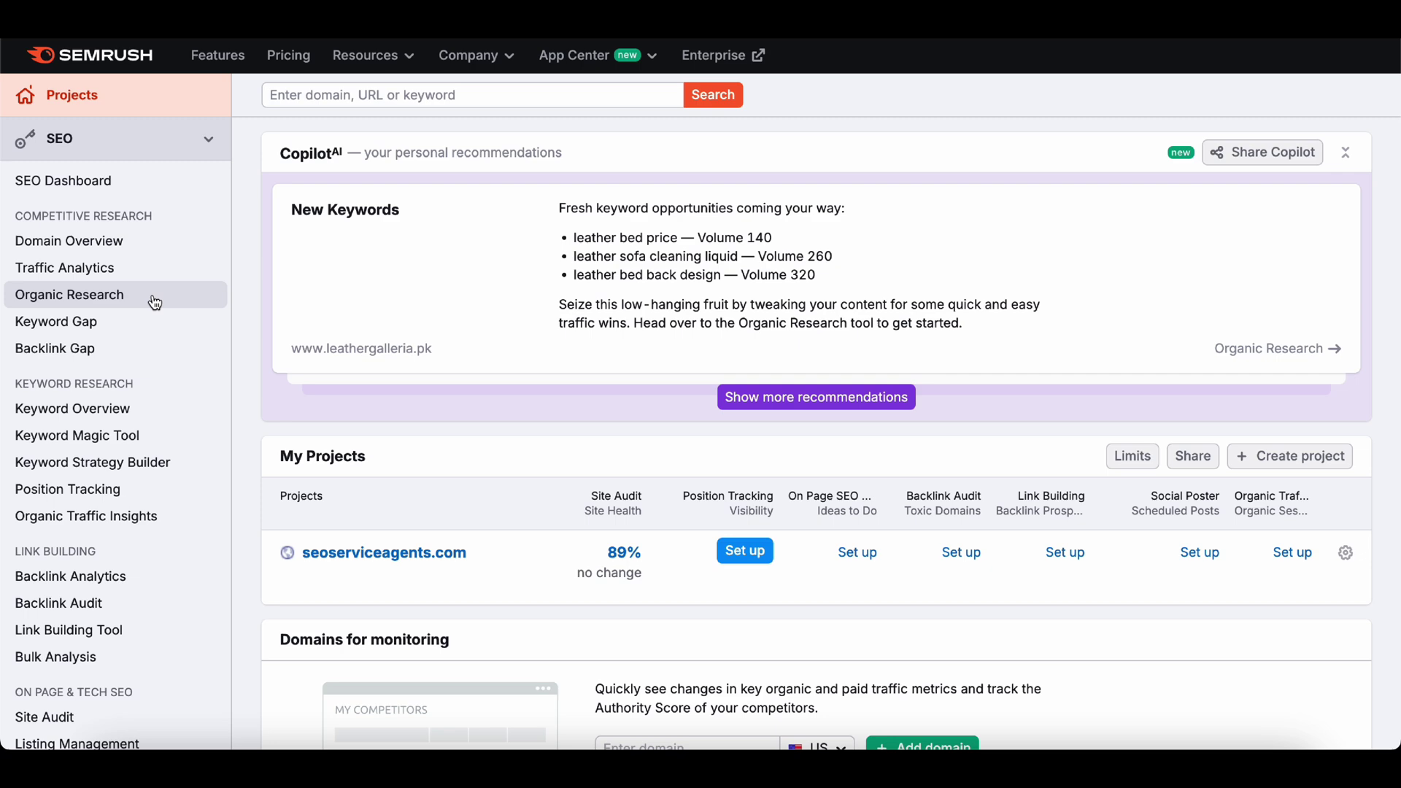
Step: Look over the Projects dashboard, including its Copilot recommendations, project list, domain monitoring and the range of available tools
scroll(298, 219, "down", 1)
scroll(298, 219, "up", 1)
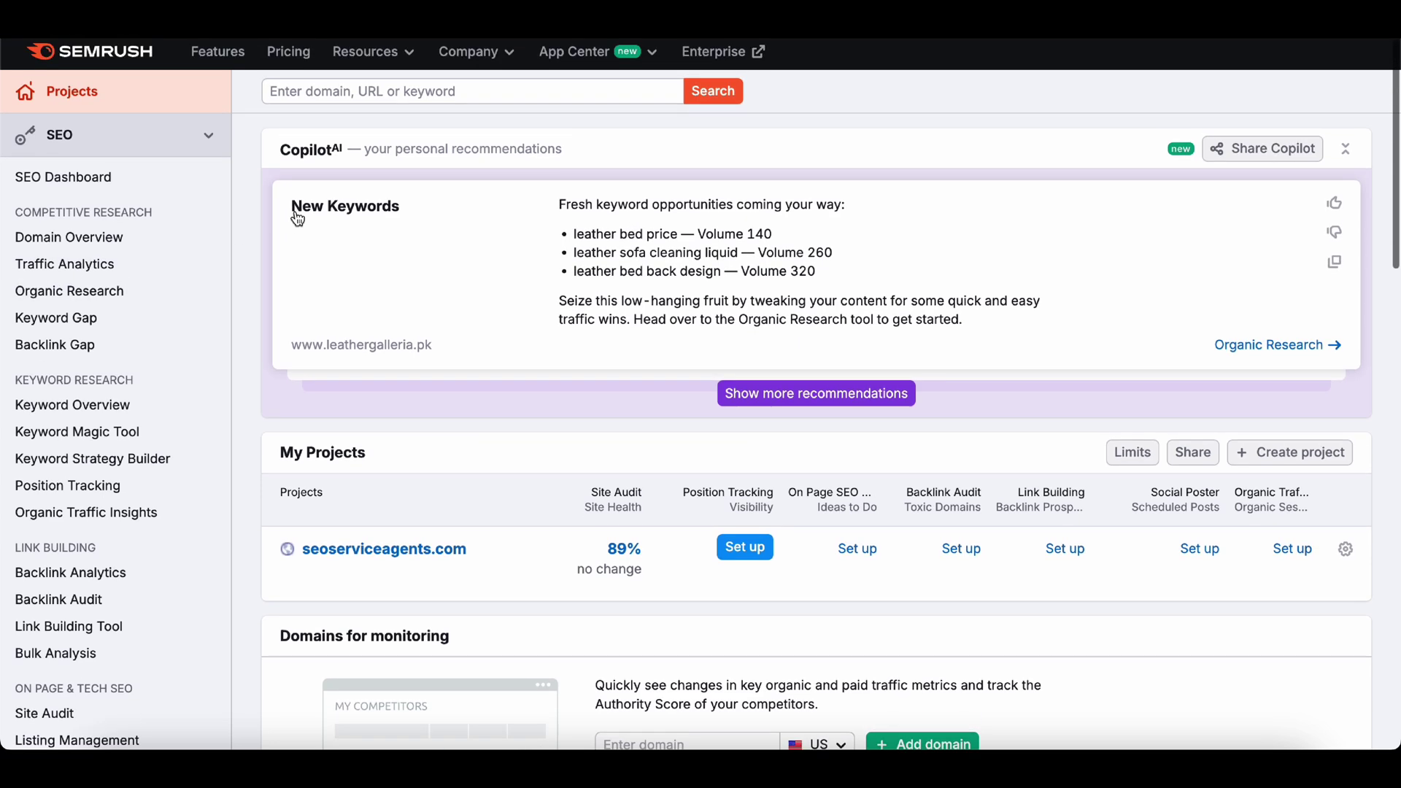
scroll(163, 279, "down", 3)
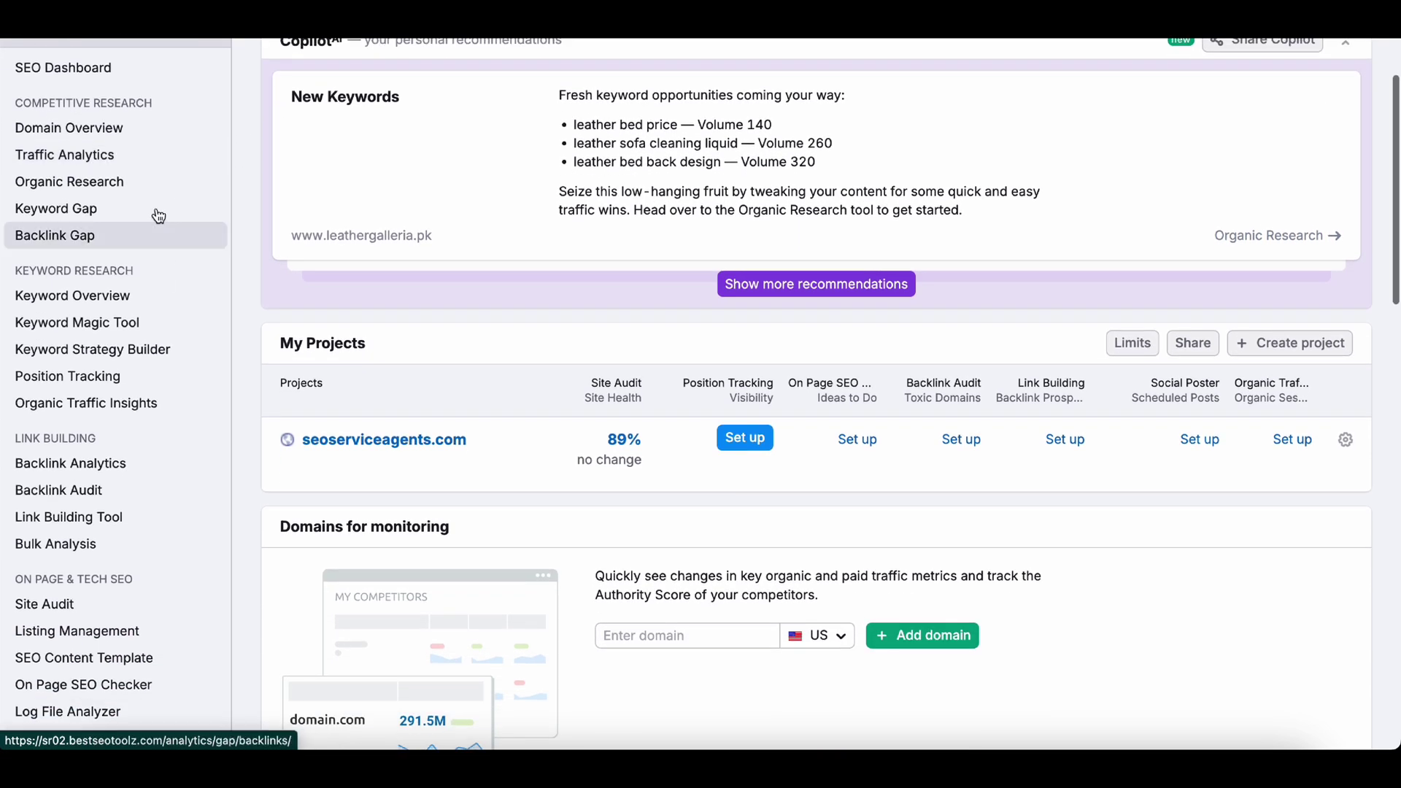
scroll(110, 394, "down", 5)
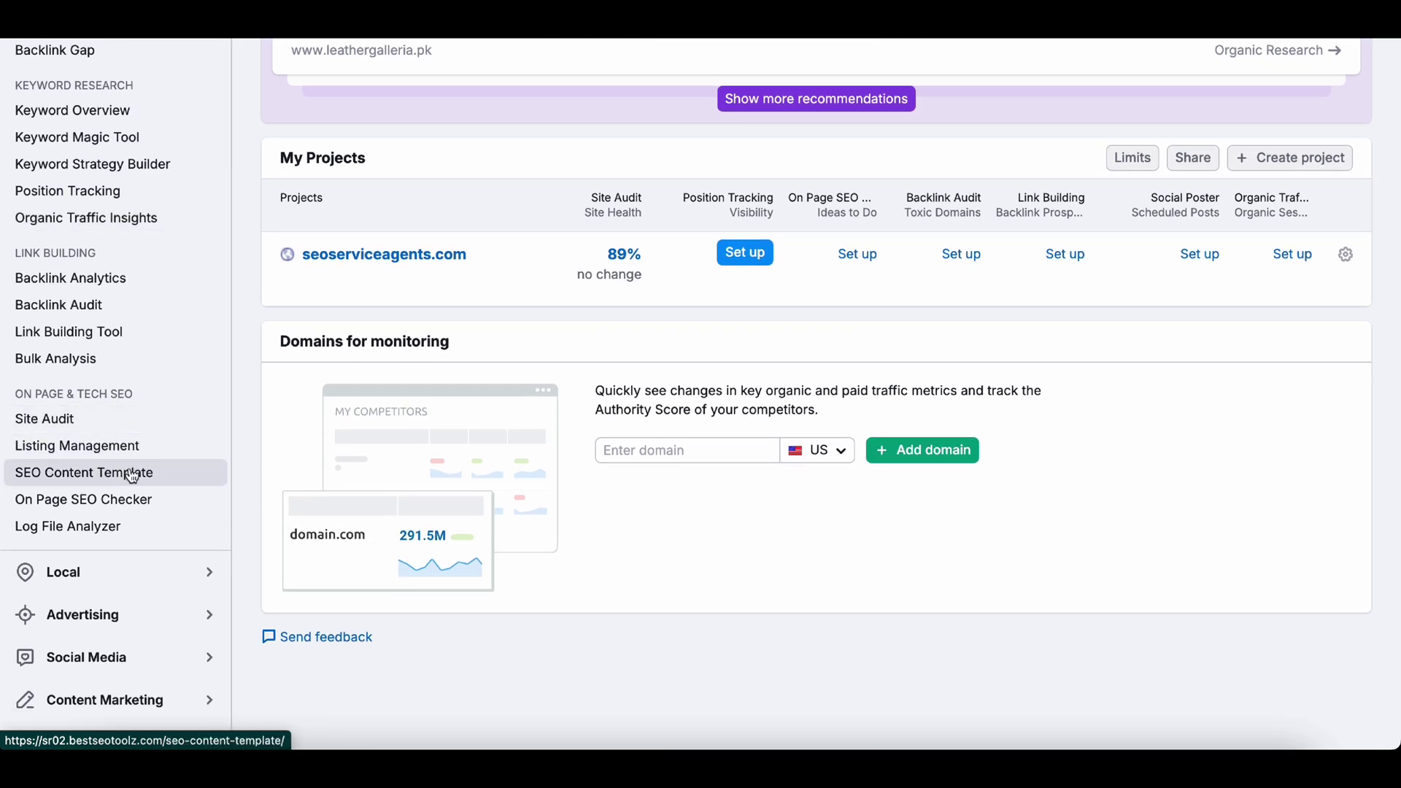
scroll(131, 476, "up", 8)
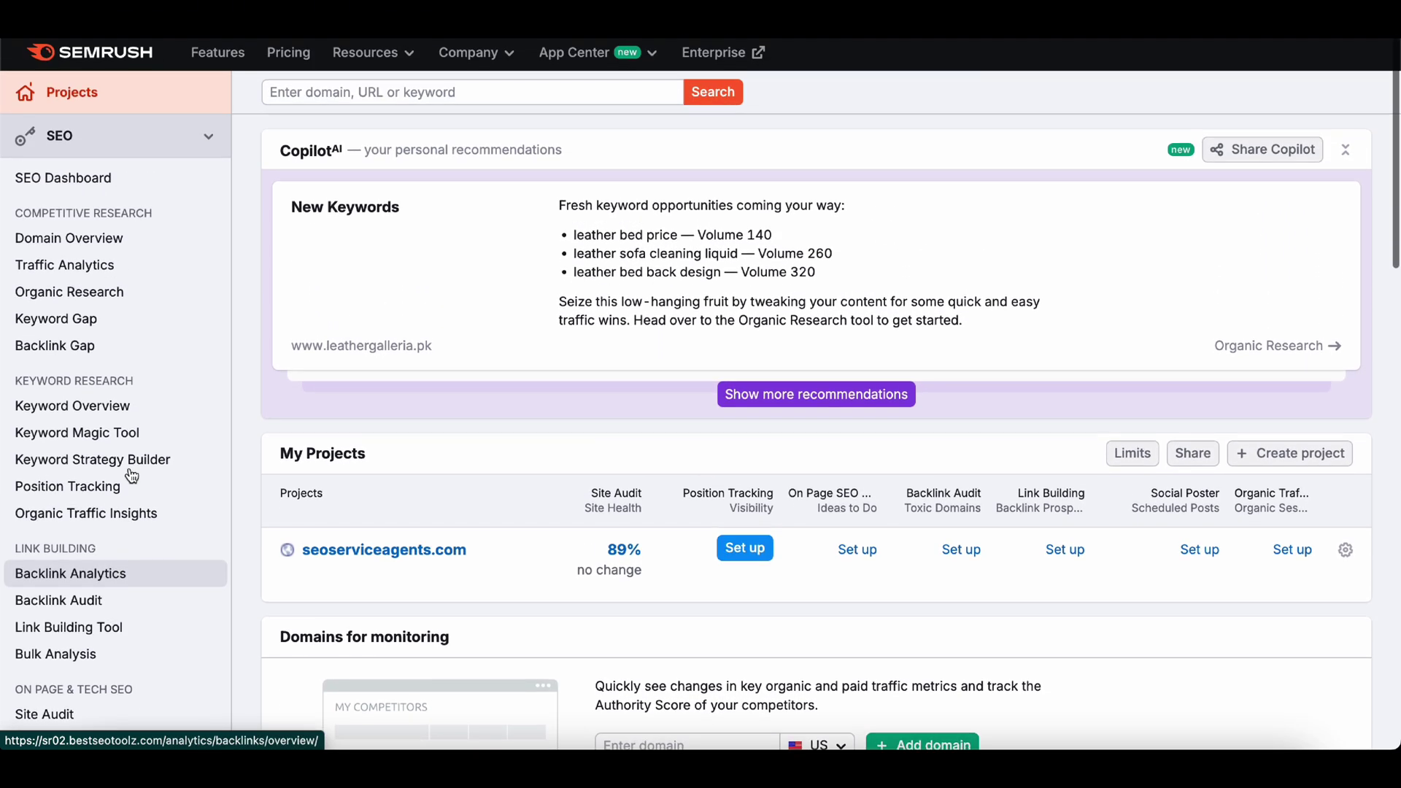
scroll(132, 476, "down", 3)
scroll(132, 477, "up", 2)
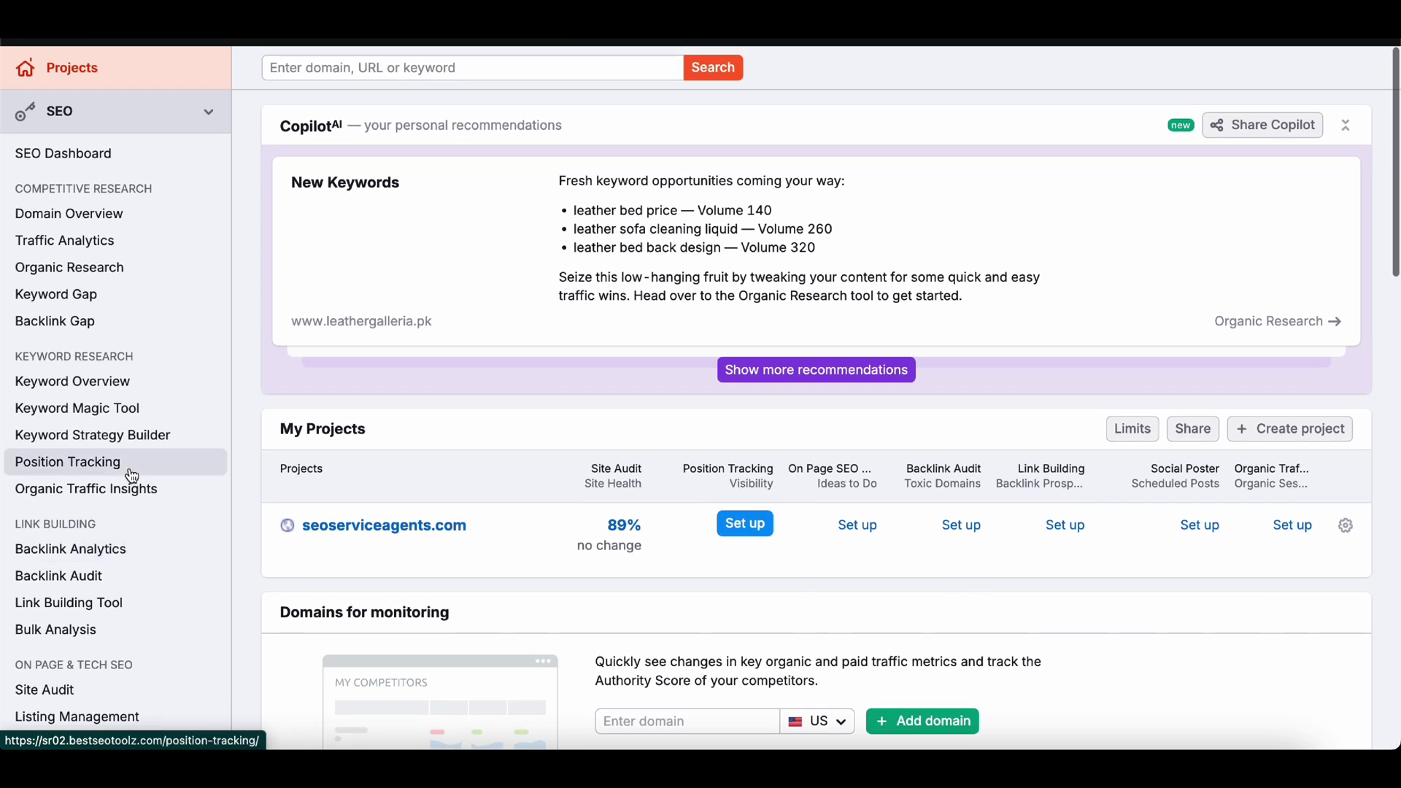
scroll(127, 467, "down", 1)
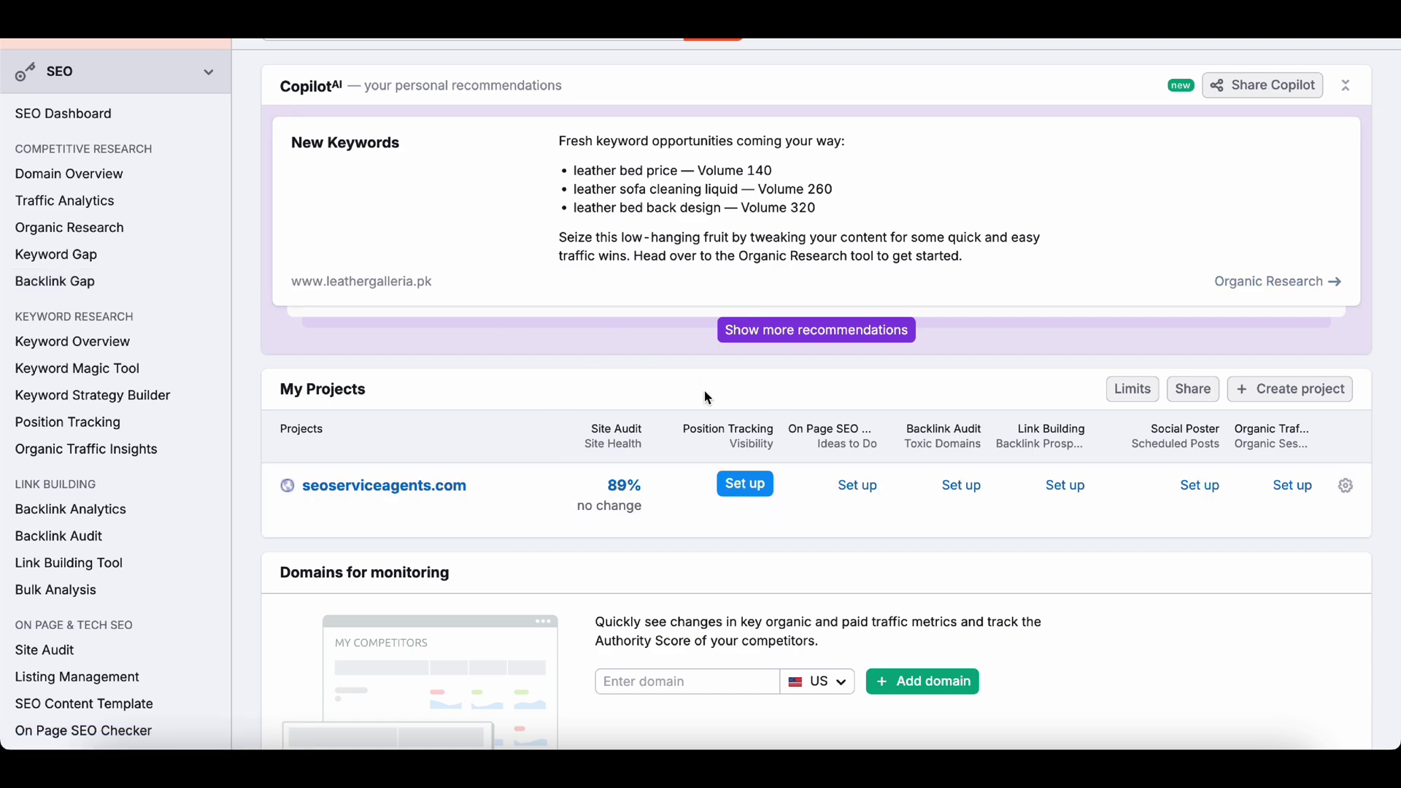
scroll(705, 394, "up", 1)
scroll(705, 394, "down", 15)
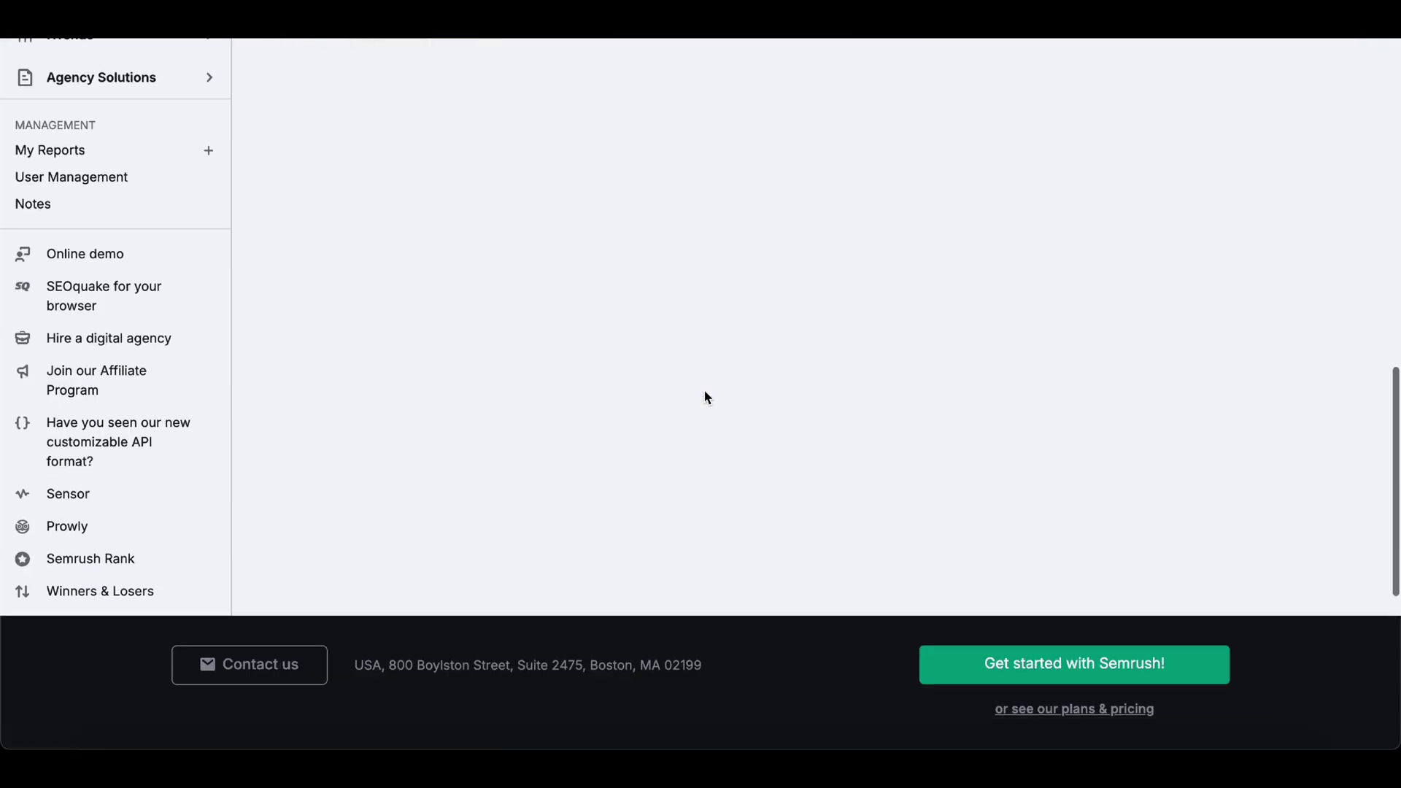
scroll(703, 389, "down", 2)
scroll(703, 390, "up", 15)
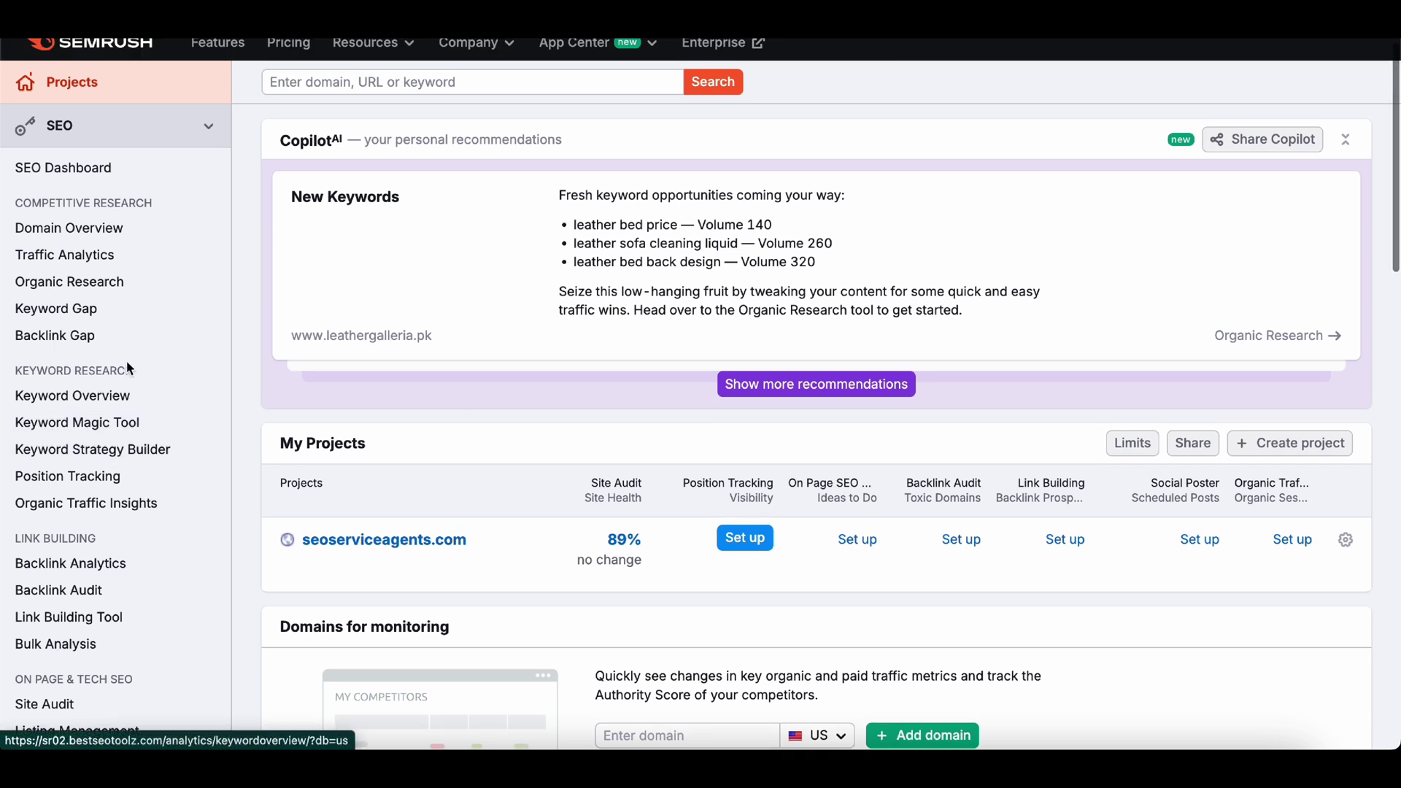